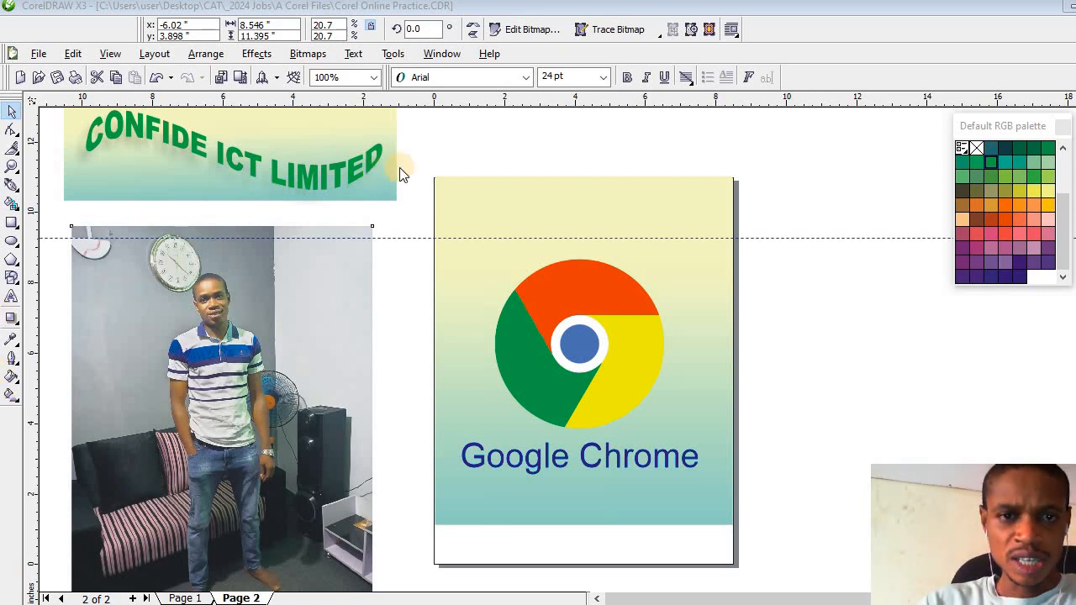
# - Scale the Google Chrome artwork down to about 4.35 by 5.10 inches and move it off the page to its right side
pyautogui.click(545, 326)
pyautogui.click(529, 315)
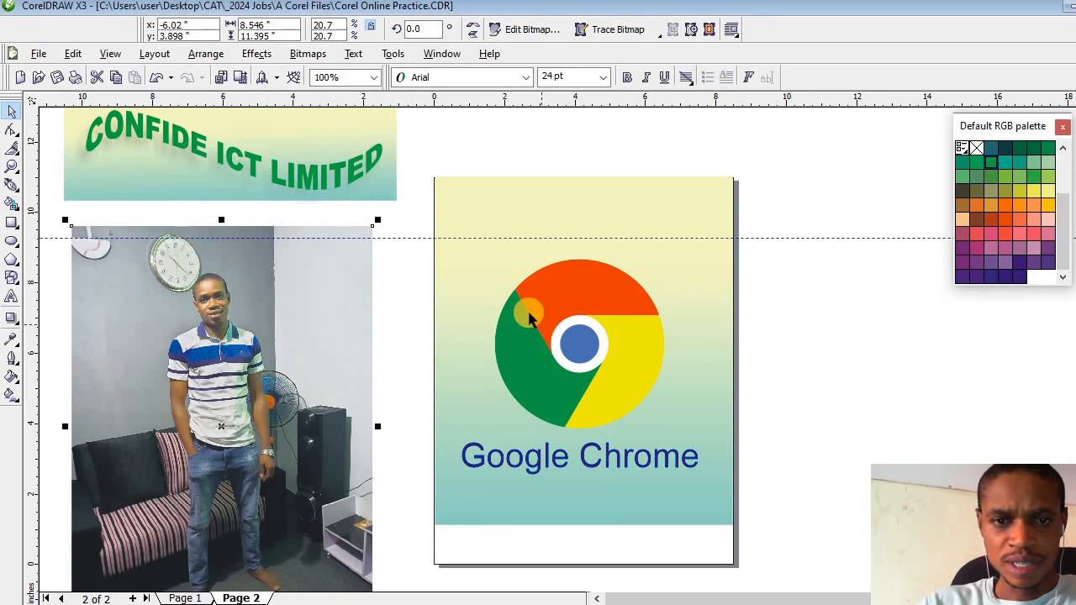
pyautogui.moveTo(426, 179); pyautogui.dragTo(573, 361)
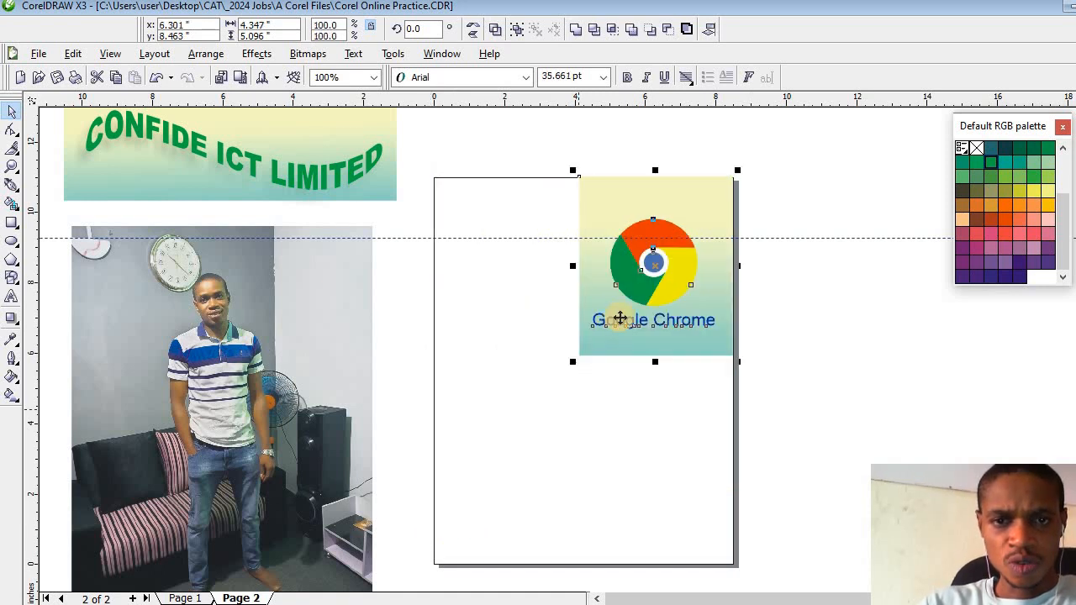
pyautogui.moveTo(647, 279); pyautogui.dragTo(849, 229)
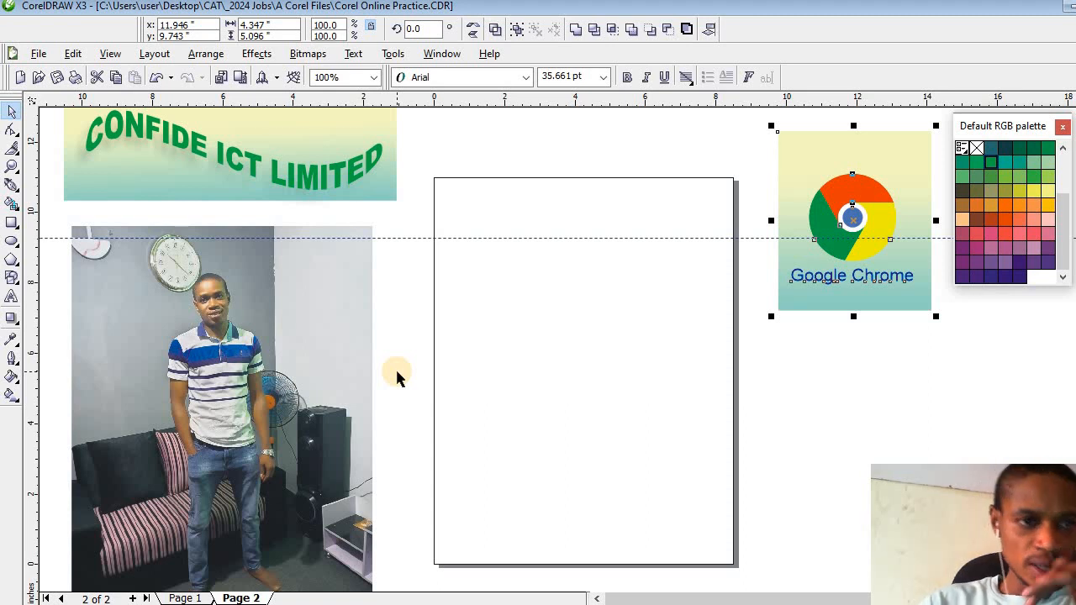
# - Draw a full circle about 5.73 inches in diameter around the middle of the page, using the Ellipse tool
pyautogui.click(12, 243)
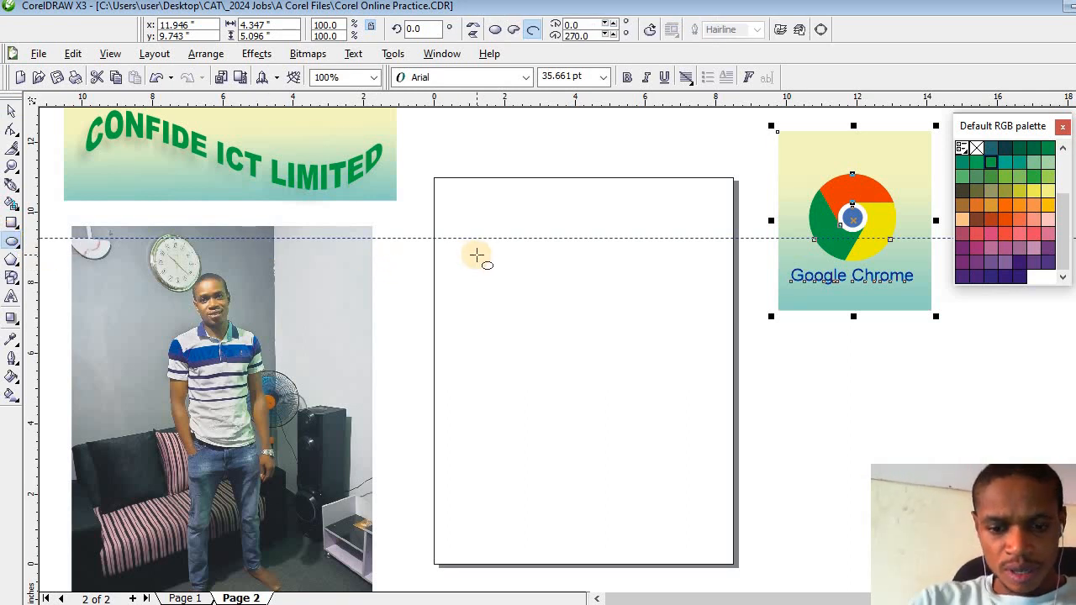
pyautogui.moveTo(533, 326); pyautogui.dragTo(625, 458)
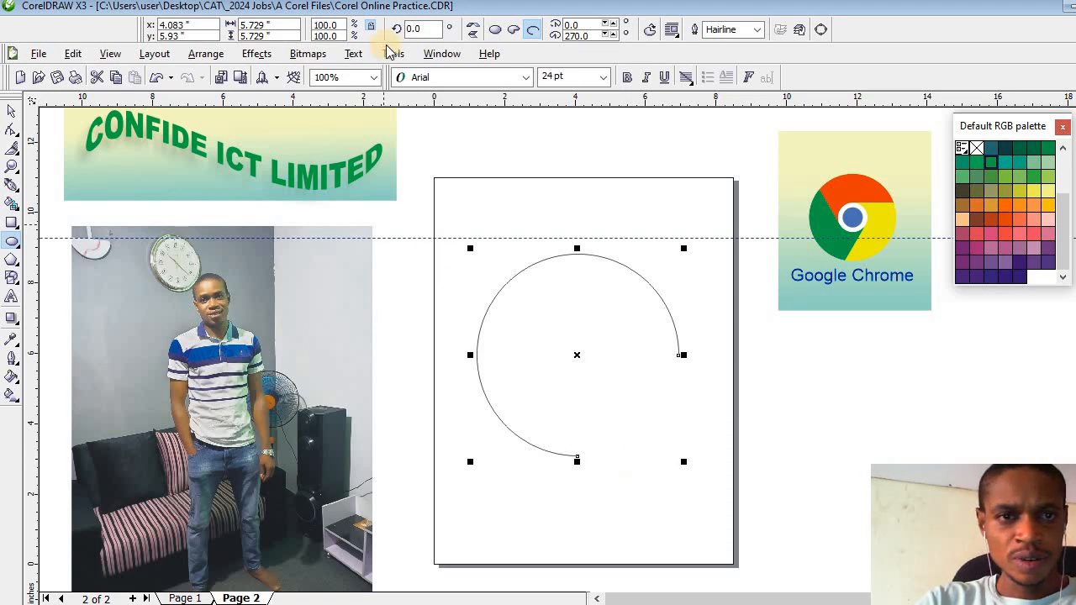
pyautogui.click(494, 30)
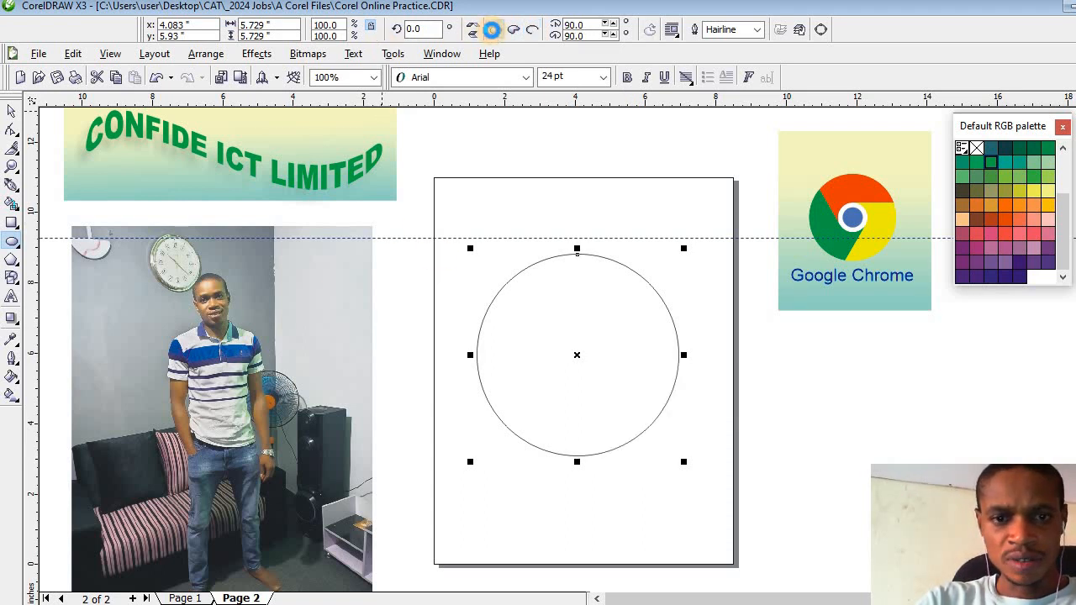
pyautogui.click(11, 110)
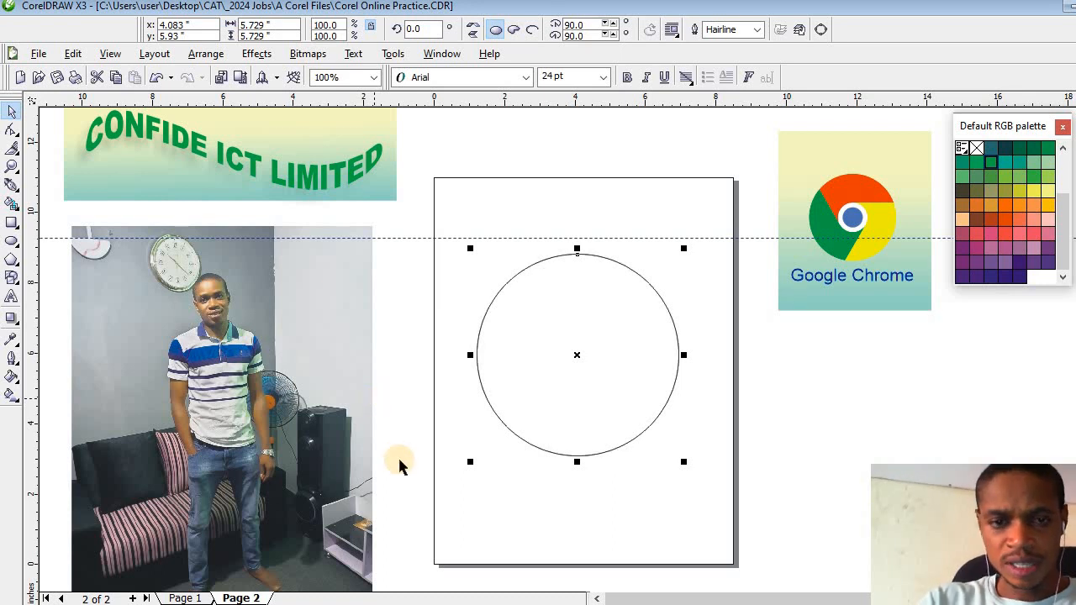
# - Create two smaller concentric circle copies inside the large circle, about 1.53 and 1.03 inches in diameter
pyautogui.moveTo(472, 465); pyautogui.dragTo(545, 414)
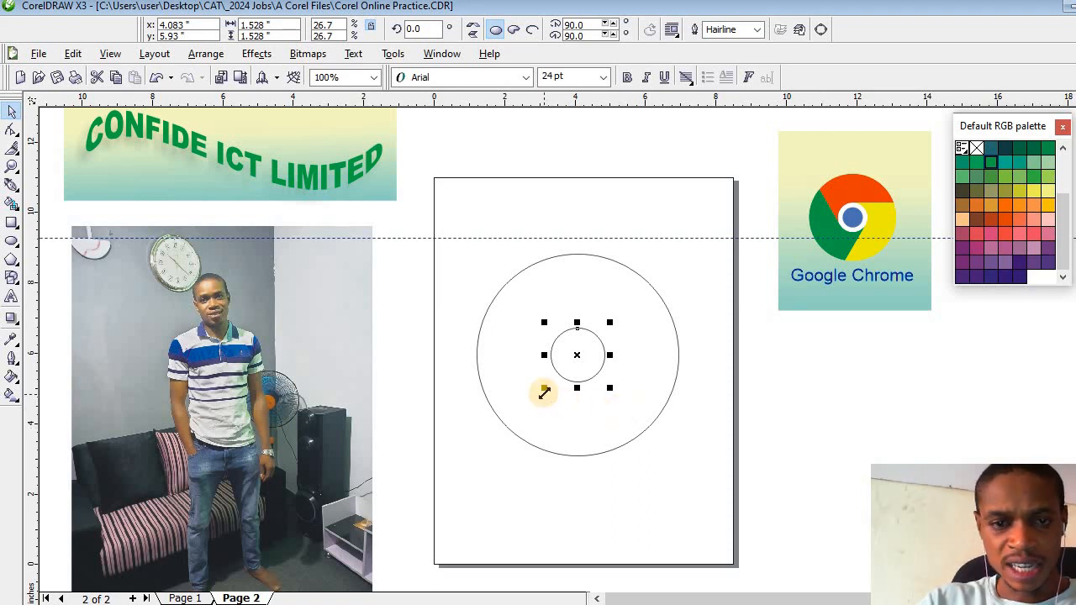
pyautogui.moveTo(547, 384); pyautogui.dragTo(553, 381)
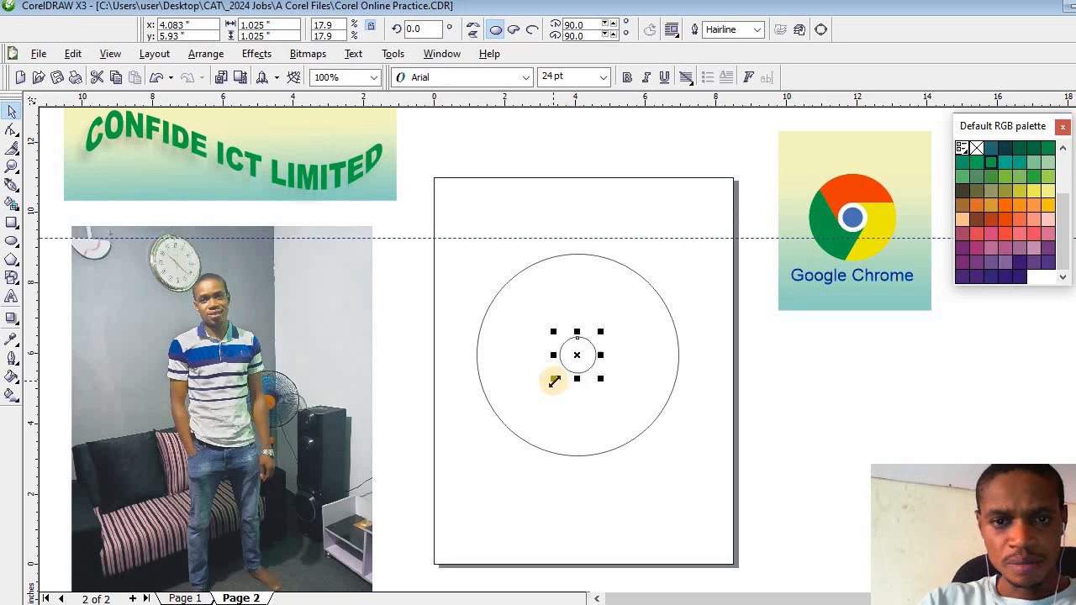
pyautogui.hotkey('ctrl', 'z')
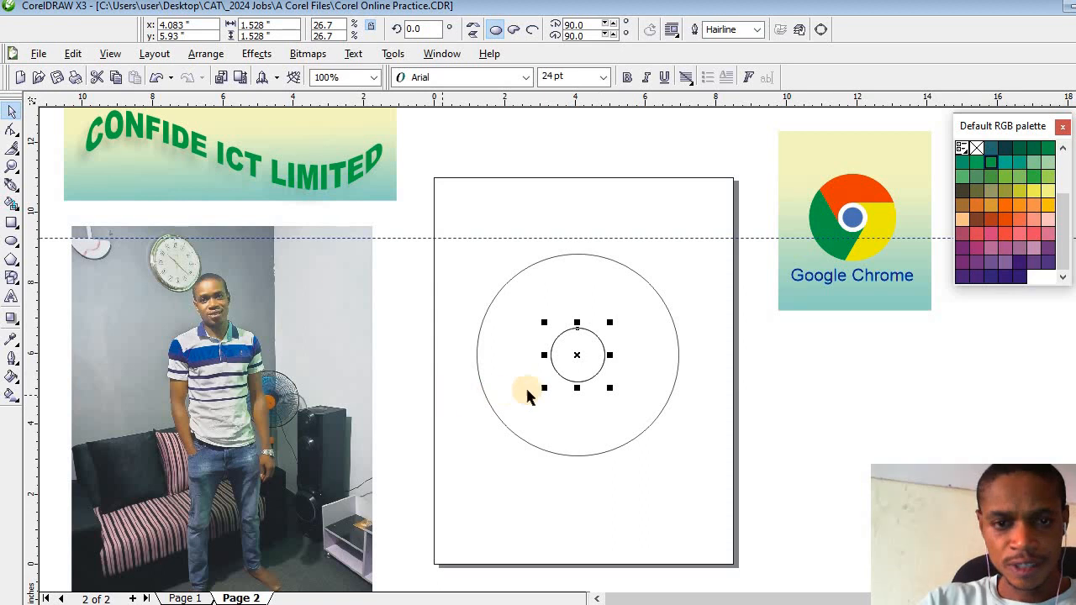
pyautogui.moveTo(547, 384); pyautogui.dragTo(553, 379)
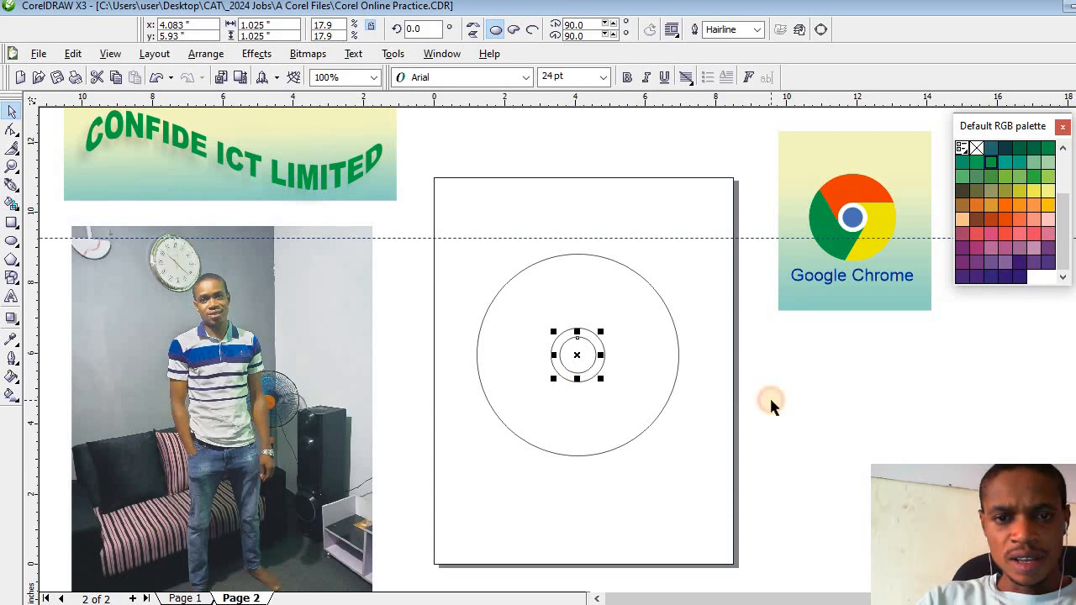
# - Draw a horizontal Pen tool line from the top quadrant of the middle circle to the large circle's right edge
pyautogui.click(568, 332)
pyautogui.click(576, 328)
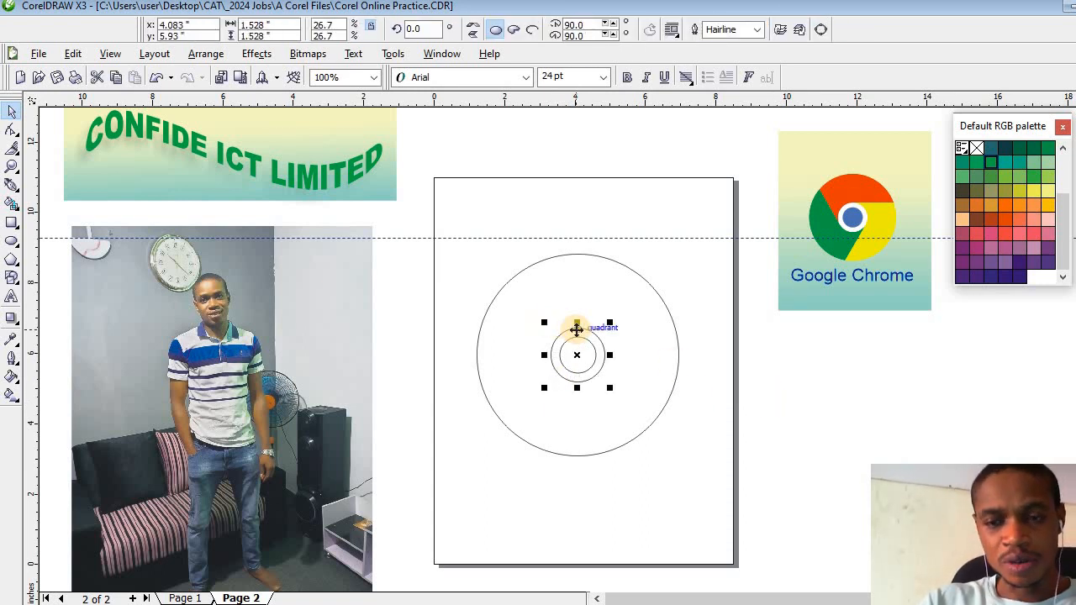
pyautogui.click(12, 187)
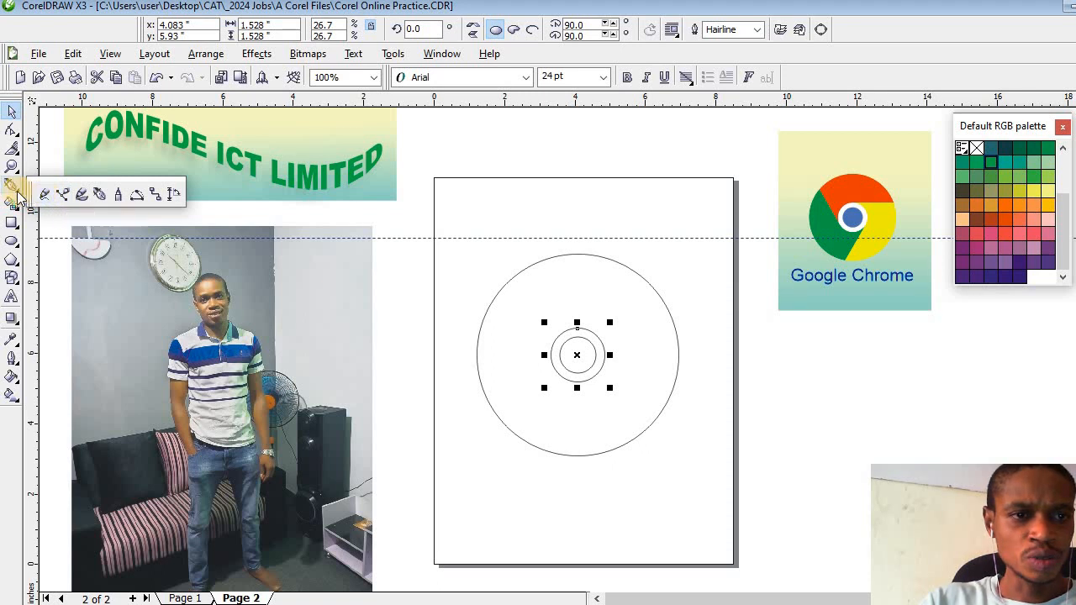
pyautogui.click(100, 195)
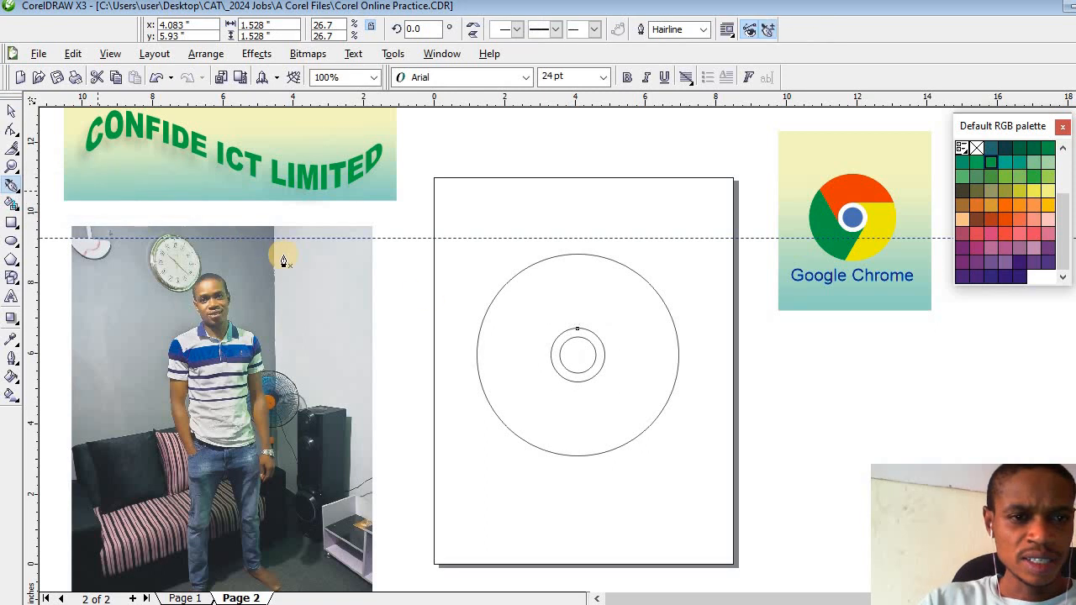
pyautogui.click(577, 329)
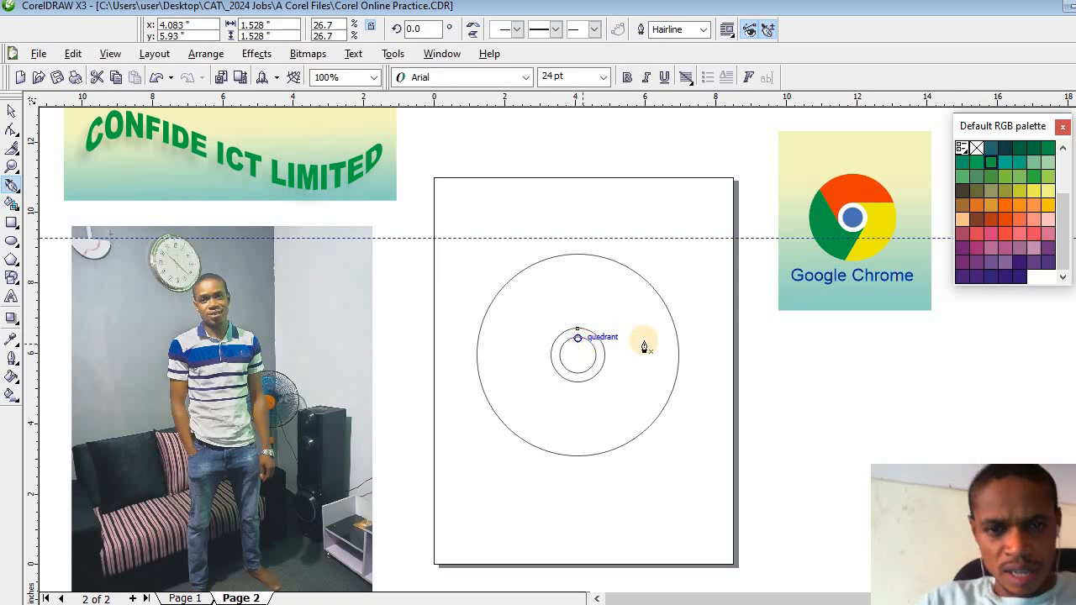
pyautogui.click(579, 330)
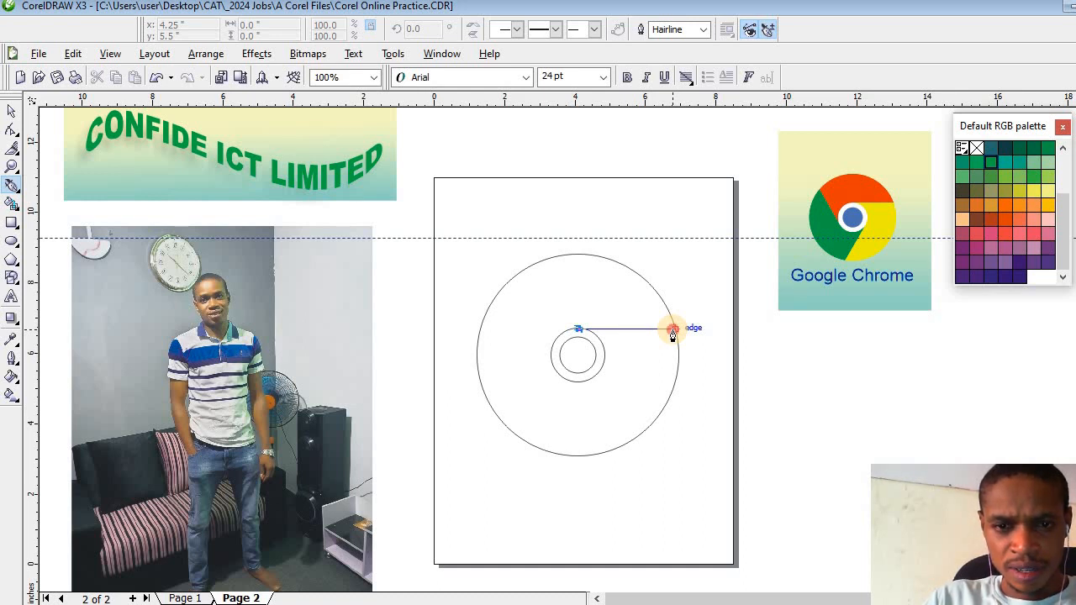
pyautogui.doubleClick(672, 331)
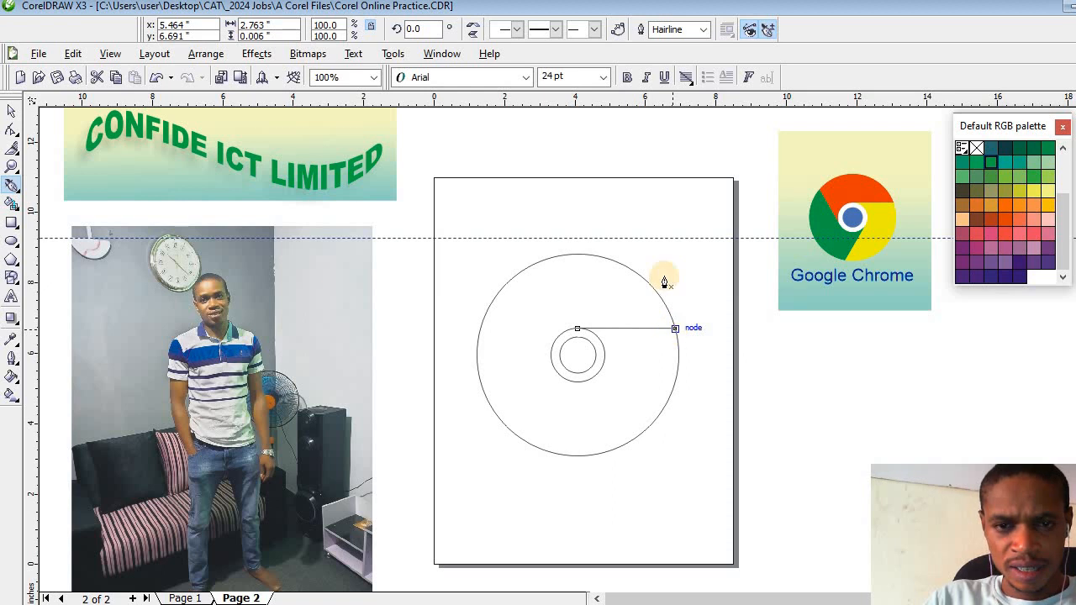
pyautogui.click(11, 111)
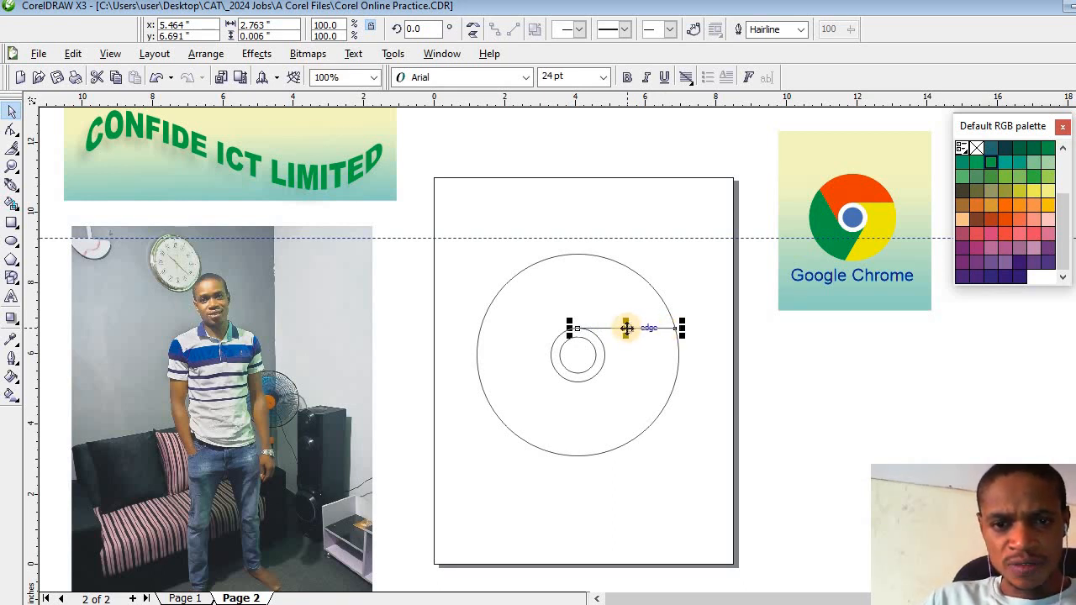
# - Move the line's rotation centre to the circles' centre and create a copy rotated by 120 degrees
pyautogui.press('F5')
pyautogui.click(626, 328)
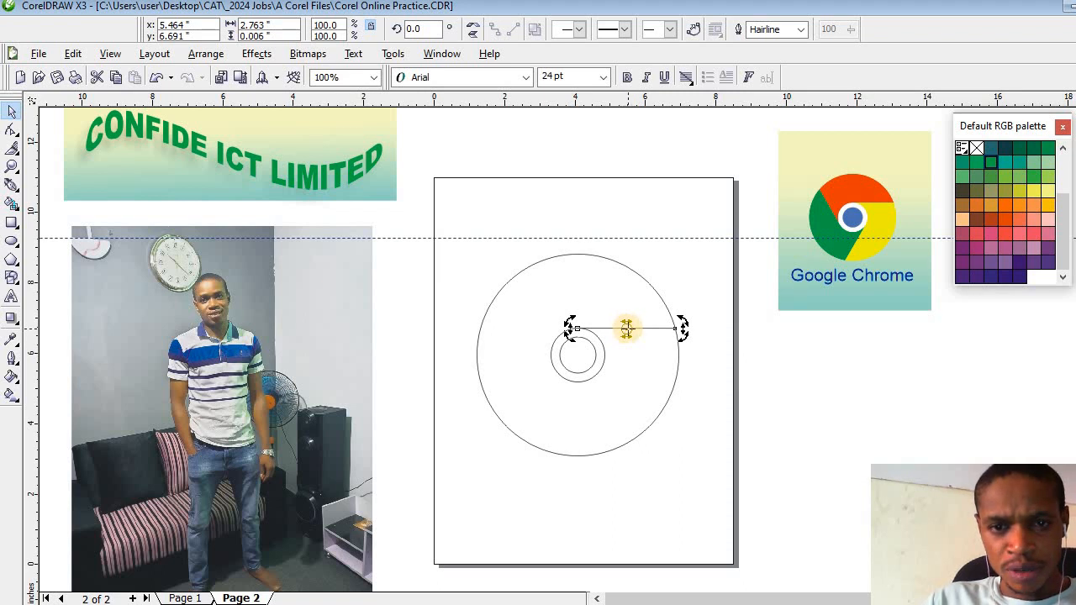
pyautogui.moveTo(626, 327); pyautogui.dragTo(576, 355)
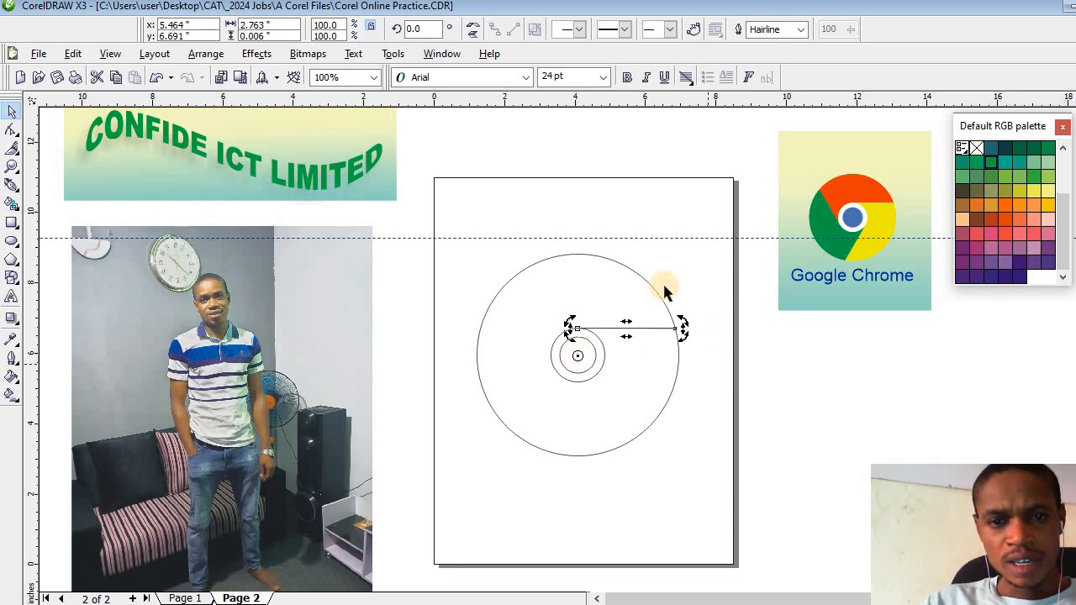
pyautogui.click(424, 28)
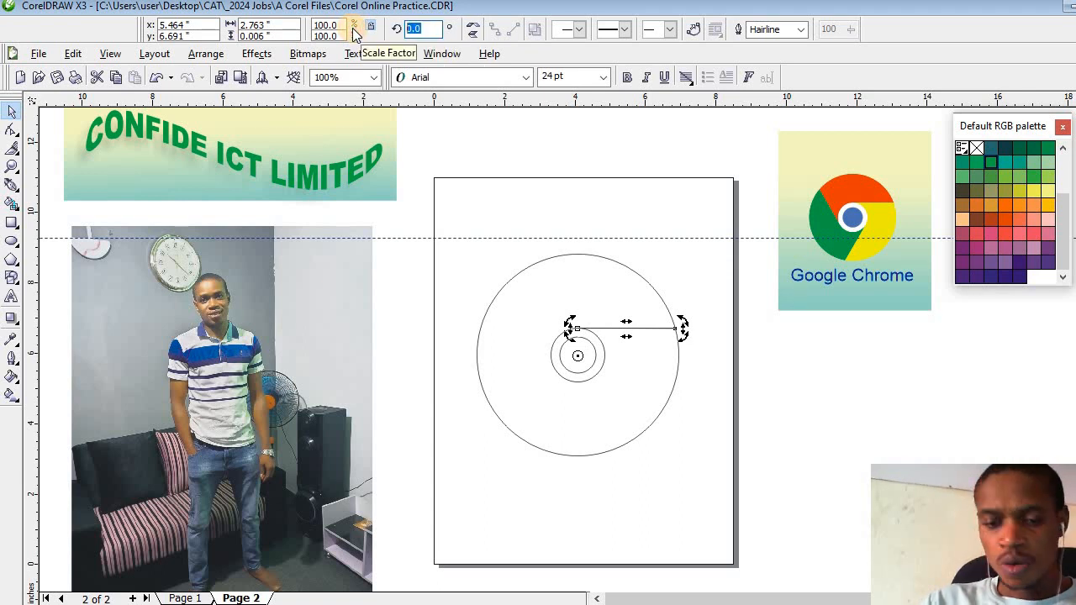
pyautogui.write('120')
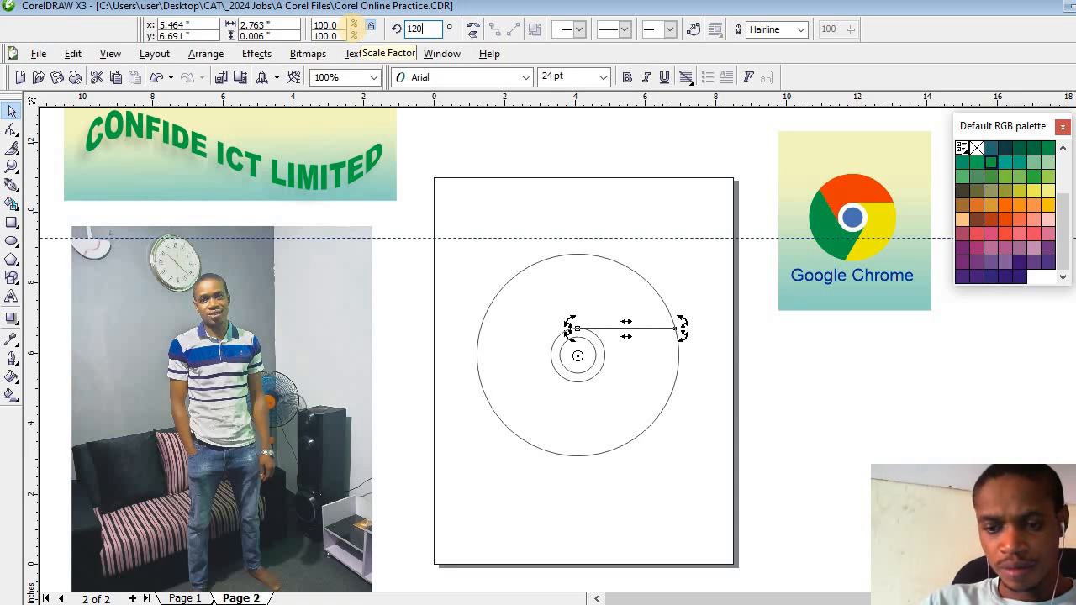
pyautogui.press('Return')
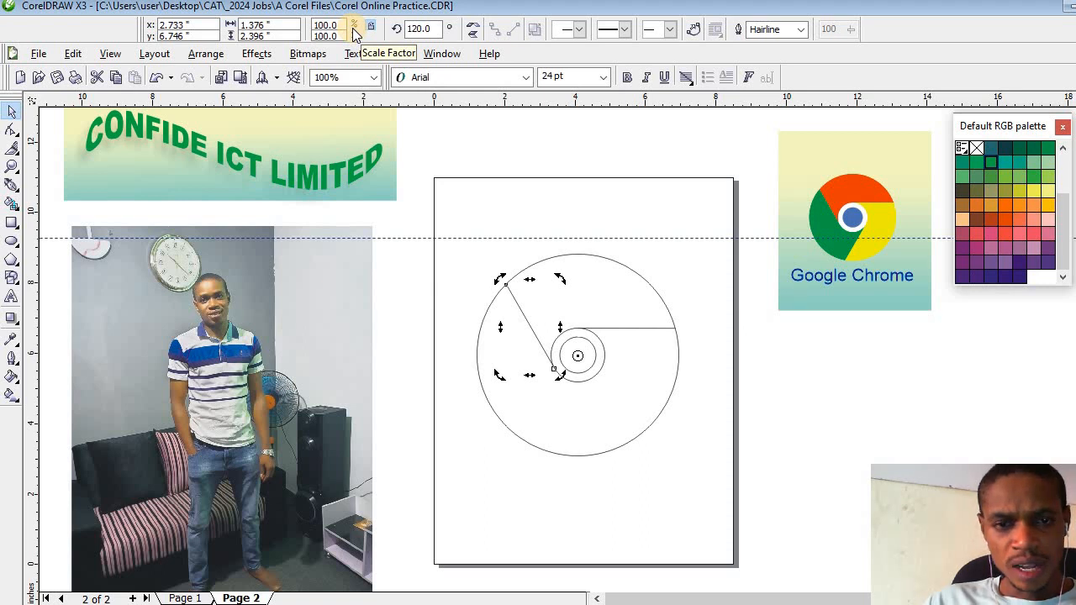
# - Draw a rectangle about 6.37 by 2.29 inches above the large circle and convert it to curves
pyautogui.click(11, 224)
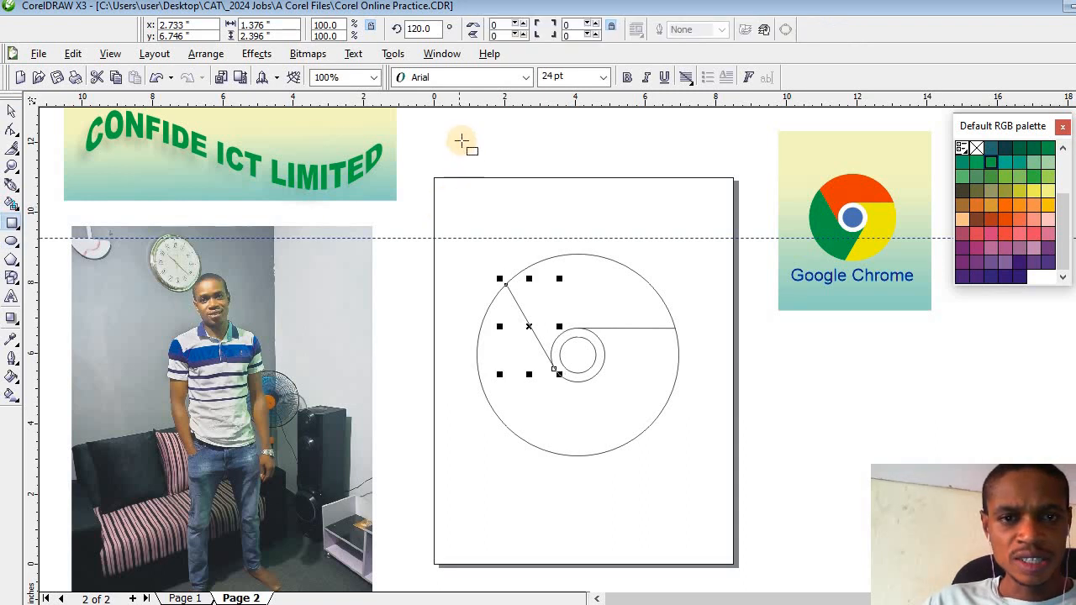
pyautogui.moveTo(461, 140); pyautogui.dragTo(515, 166)
pyautogui.moveTo(664, 219)
pyautogui.mouseDown()
pyautogui.moveTo(716, 221)
pyautogui.moveTo(686, 221)
pyautogui.mouseUp()
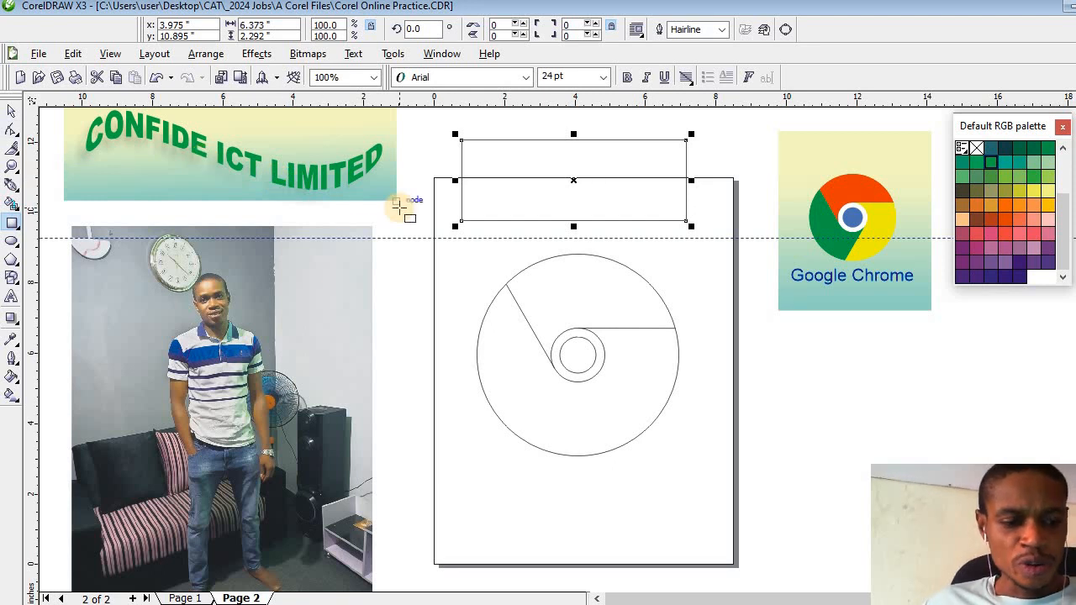
pyautogui.hotkey('ctrl', 'q')
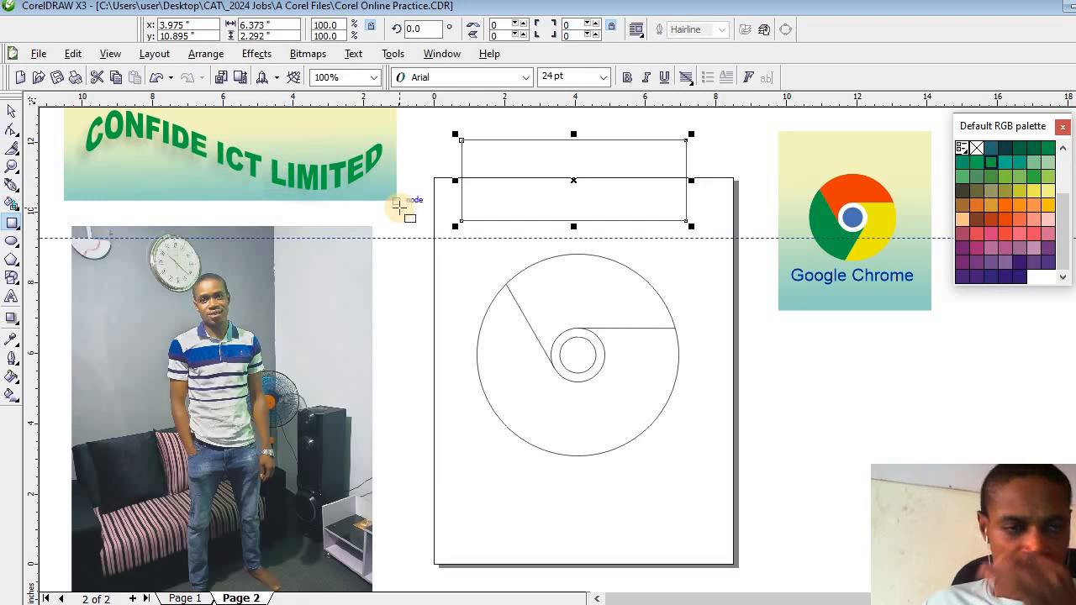
# - Add a node on the rectangle's lower edge, then snap its lower right corner and the new node to the horizontal line's ends
pyautogui.click(10, 131)
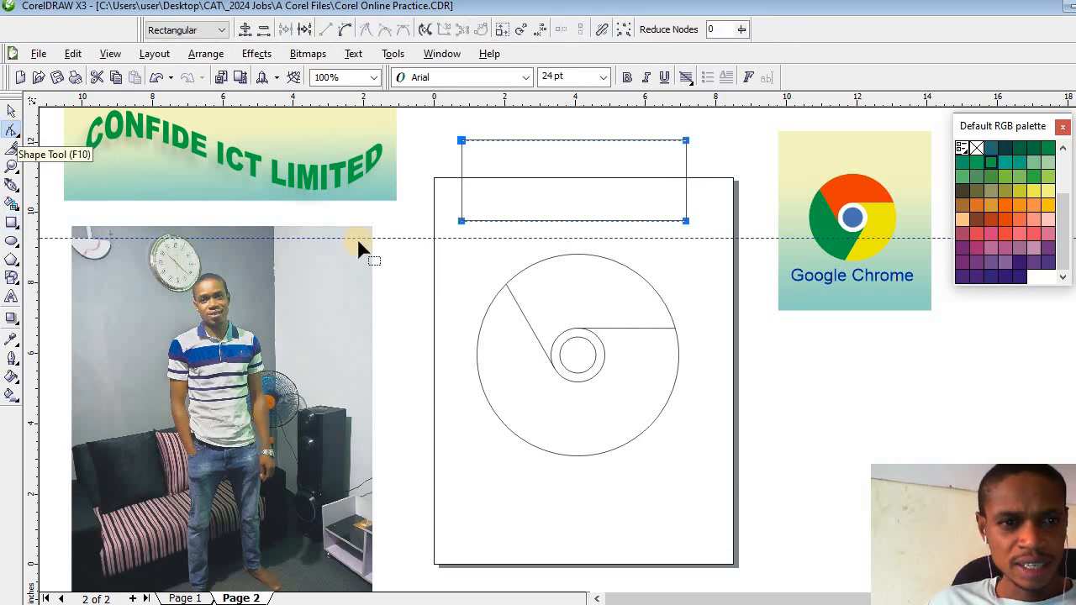
pyautogui.doubleClick(613, 220)
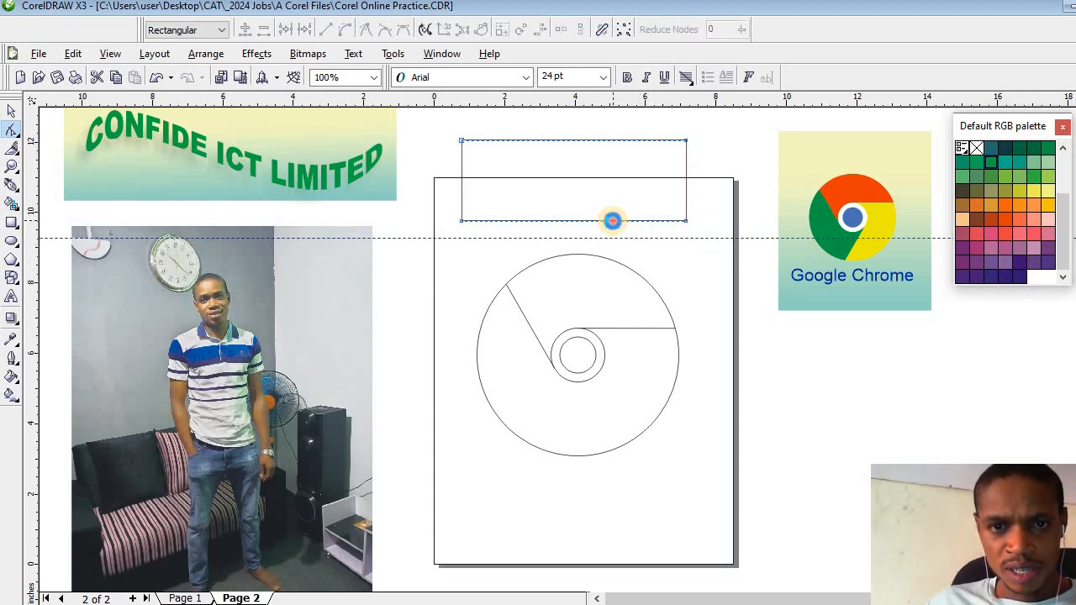
pyautogui.moveTo(684, 224); pyautogui.dragTo(674, 329)
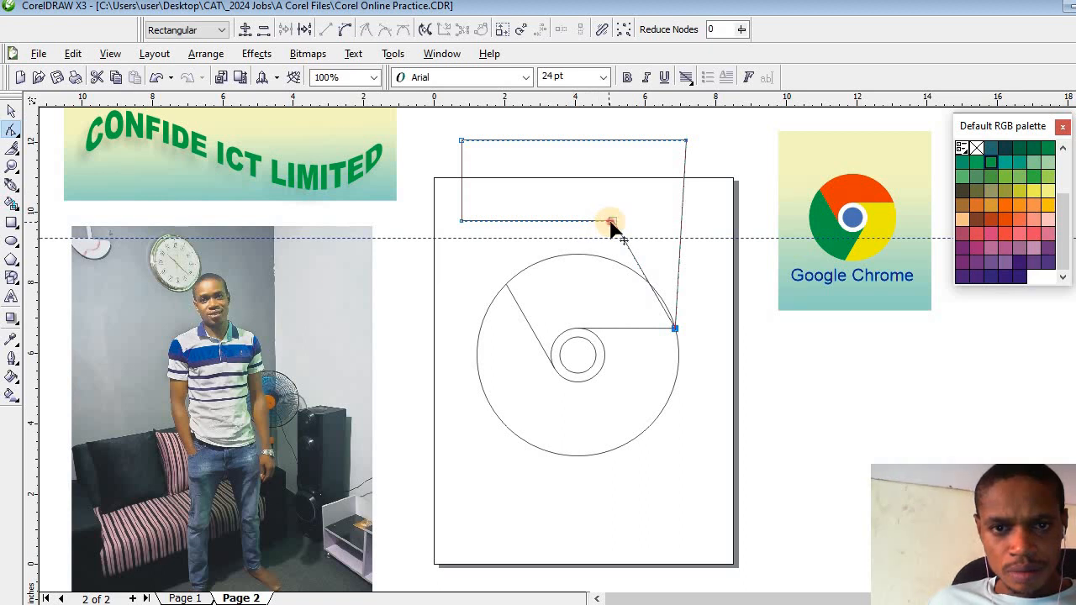
pyautogui.moveTo(610, 223); pyautogui.dragTo(578, 328)
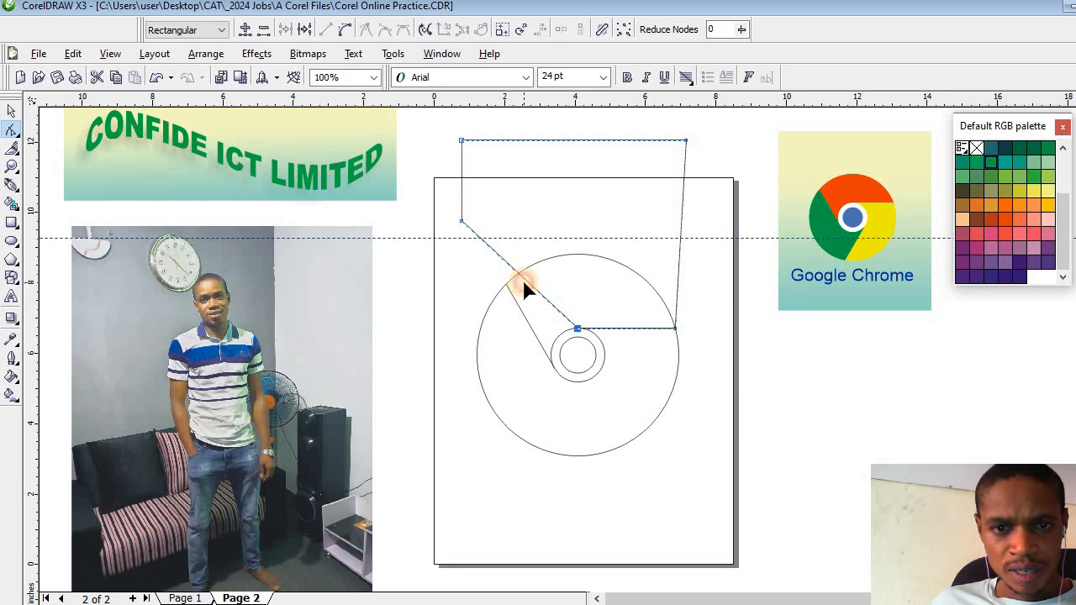
# - Add a node on the shape's slanted left edge and move it to the middle circle beside the rotated line's inner end
pyautogui.click(525, 288)
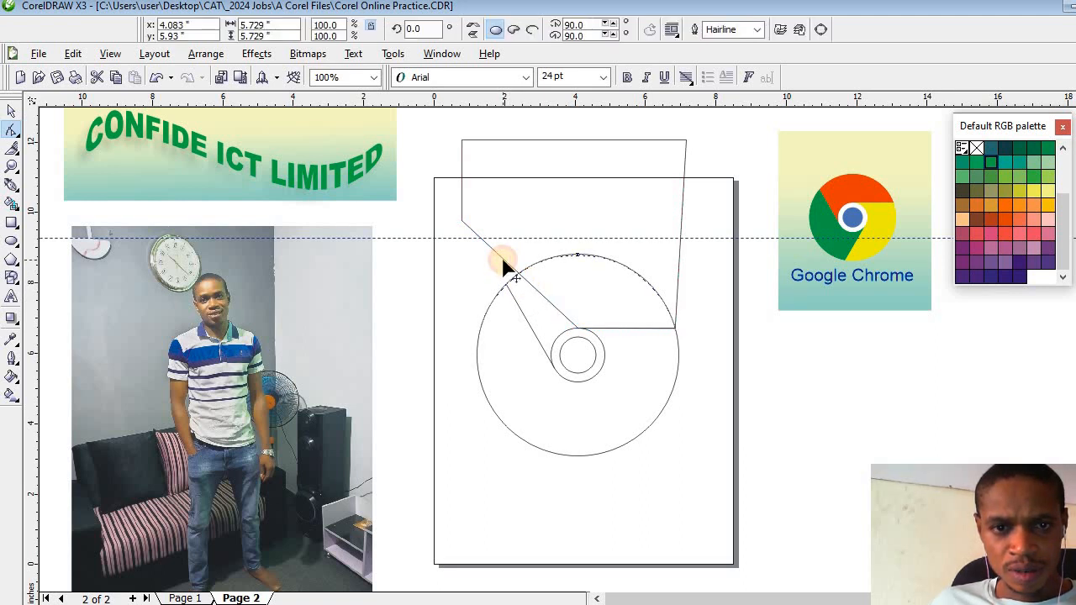
pyautogui.click(503, 263)
pyautogui.moveTo(502, 264); pyautogui.dragTo(552, 363)
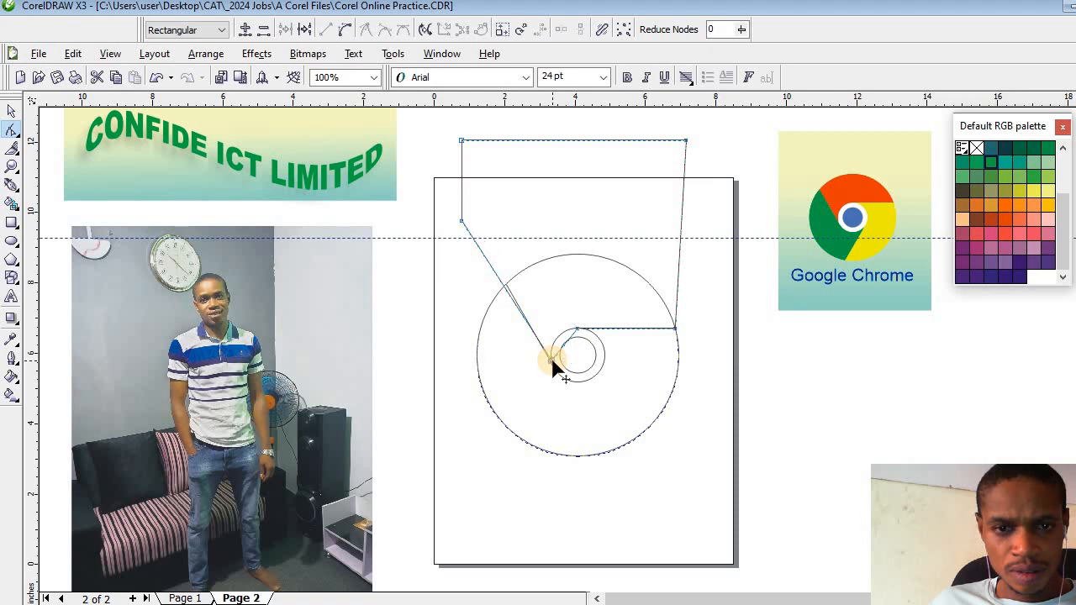
# - Add a node on the shape's left edge outside the large circle and shift it so the edge follows the rotated line
pyautogui.click(12, 168)
pyautogui.click(531, 312)
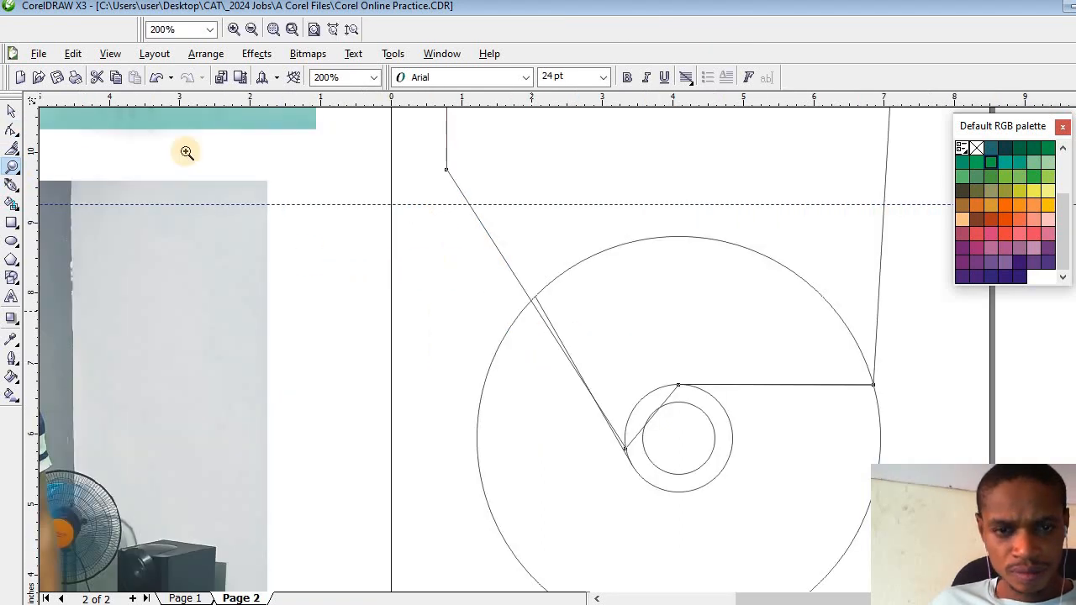
pyautogui.click(11, 132)
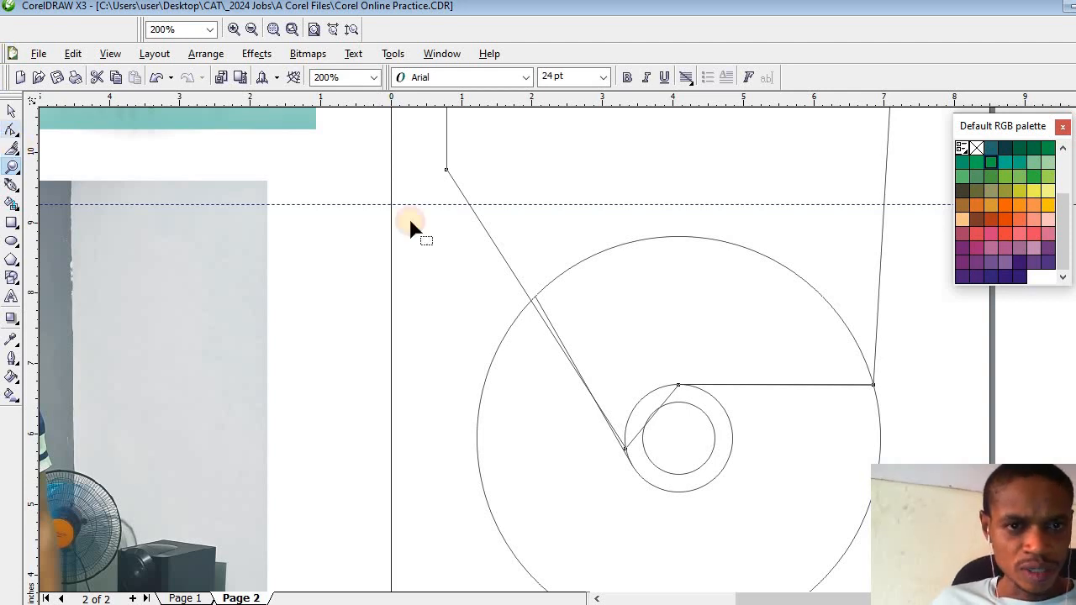
pyautogui.doubleClick(486, 232)
pyautogui.moveTo(486, 232); pyautogui.dragTo(502, 239)
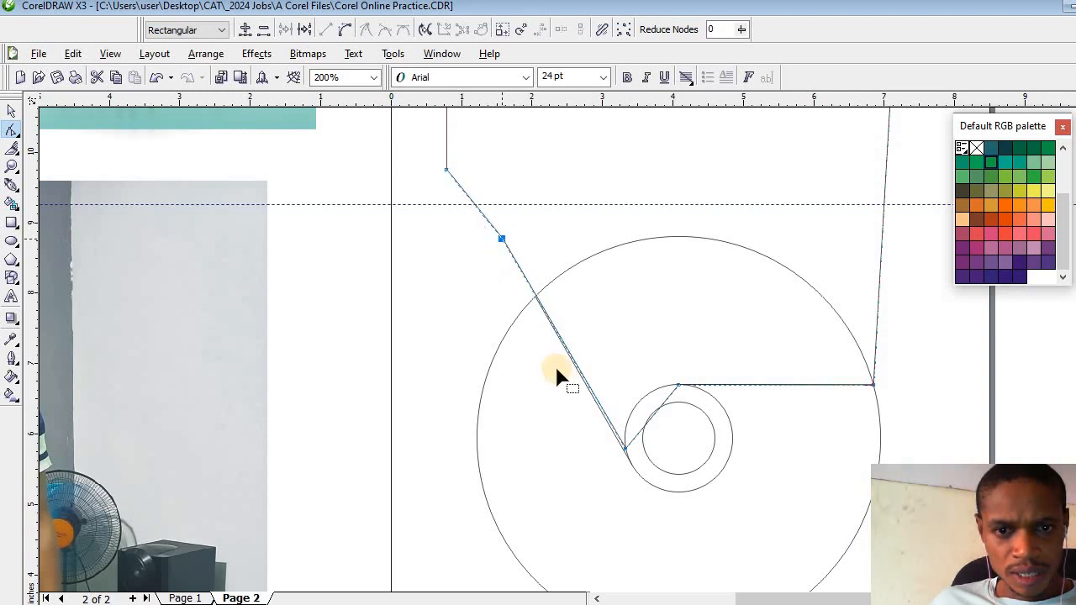
# - Move the shape's lower left node along the middle circle onto the inner end of the rotated line
pyautogui.click(11, 166)
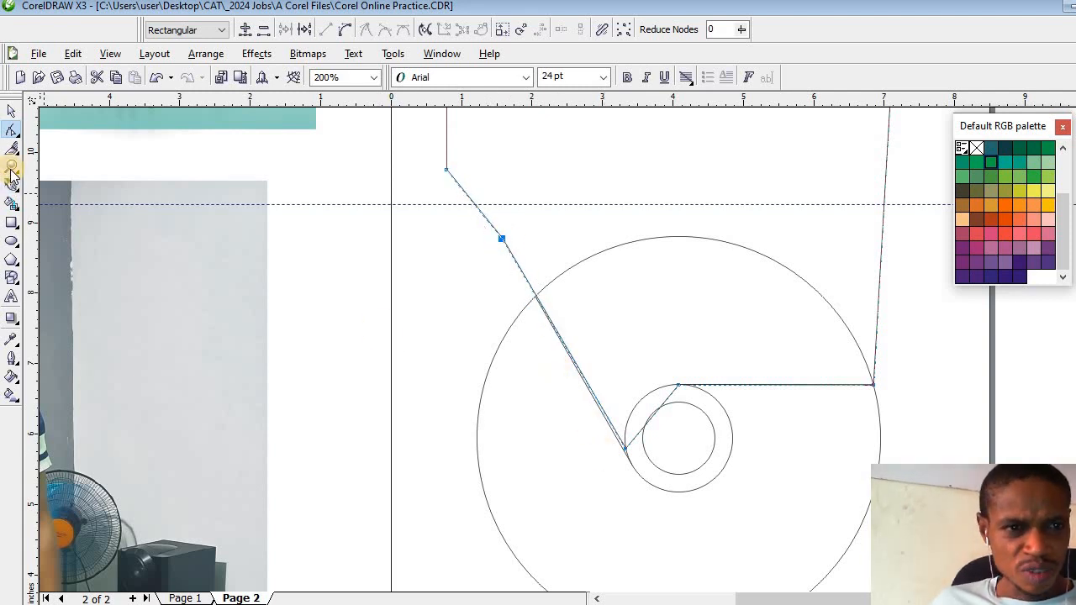
pyautogui.click(625, 450)
pyautogui.click(613, 377)
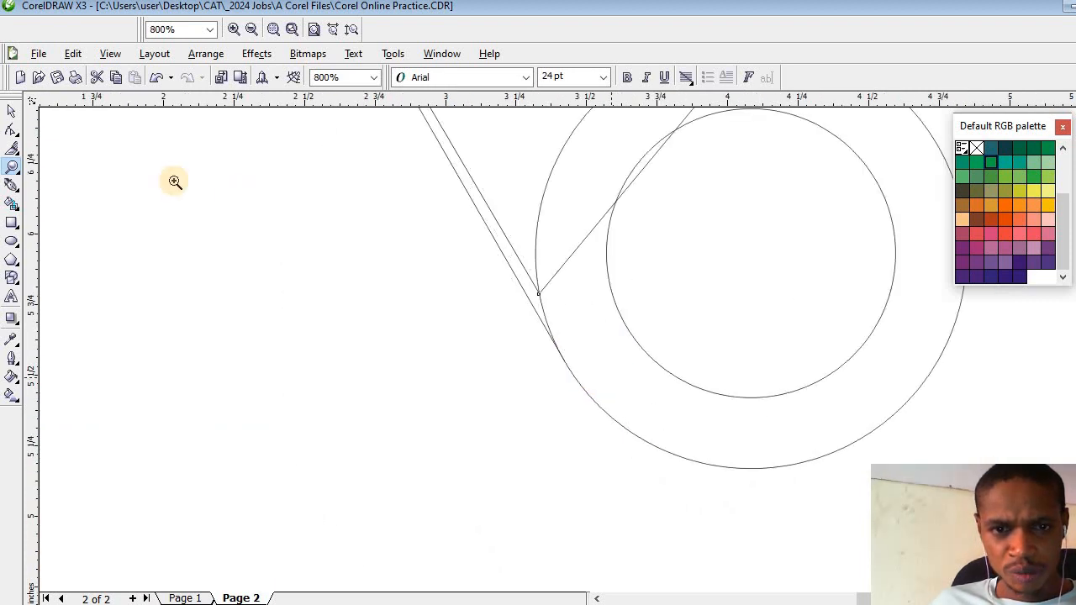
pyautogui.click(11, 131)
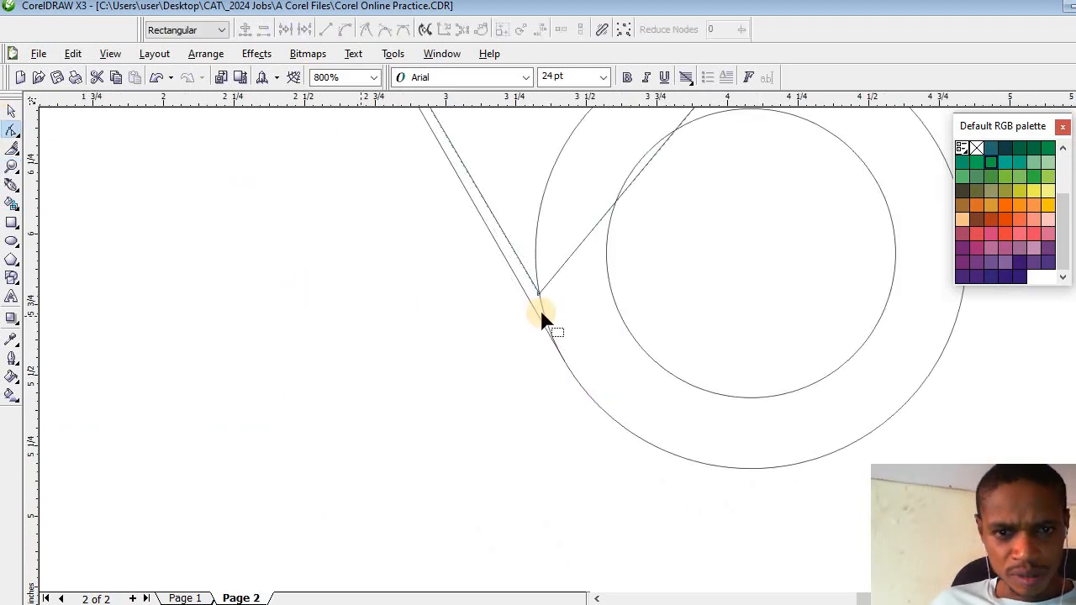
pyautogui.moveTo(544, 318); pyautogui.dragTo(561, 358)
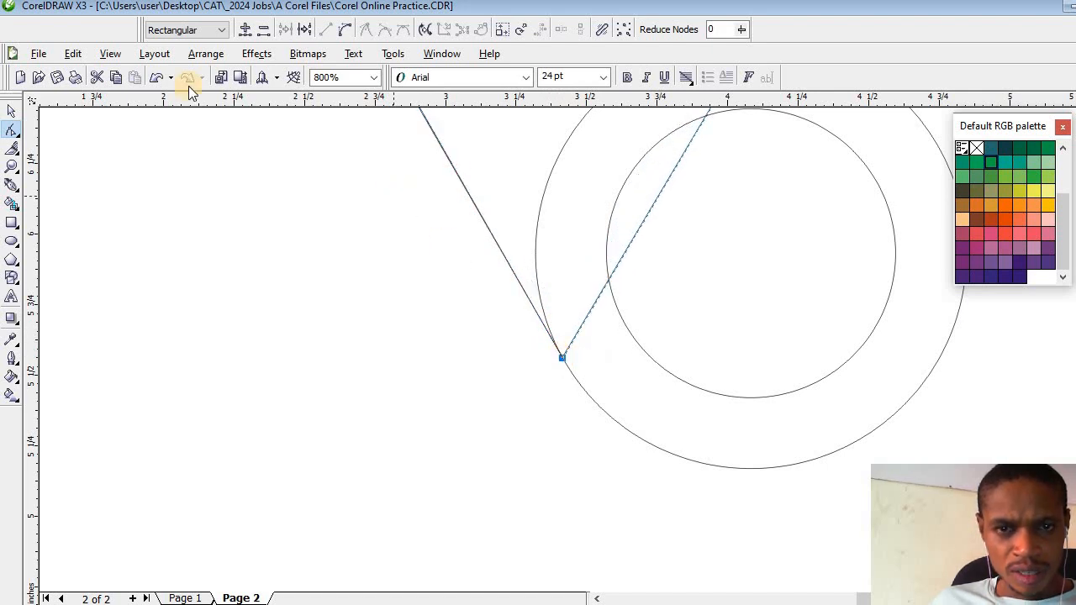
# - Examine how closely the shape's edges follow the rotated line and the horizontal line out to the large circle
pyautogui.click(11, 167)
pyautogui.rightClick(401, 243)
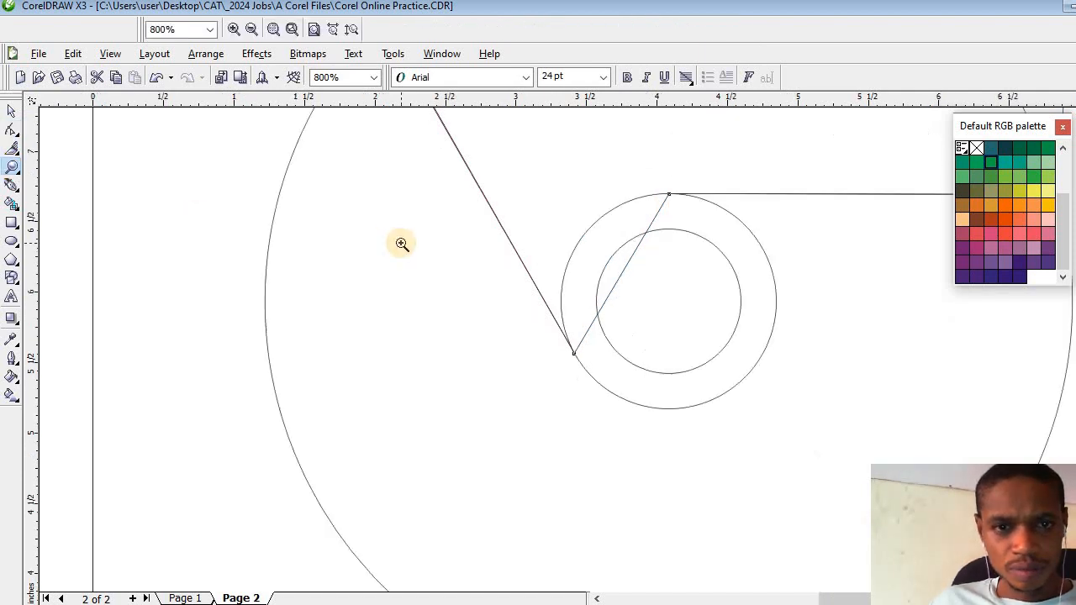
pyautogui.rightClick(400, 243)
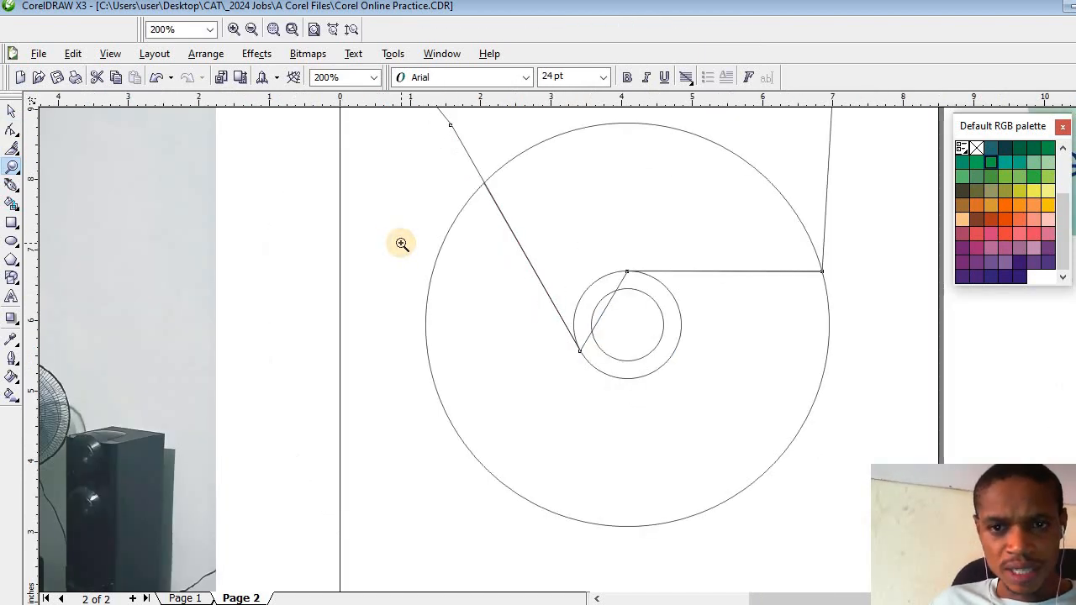
pyautogui.click(757, 288)
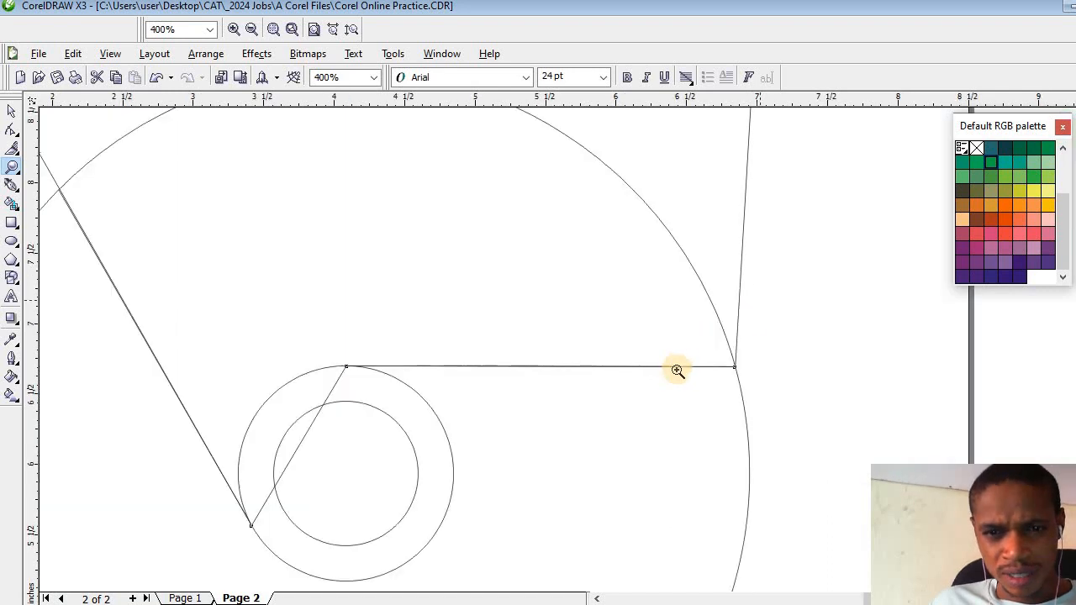
pyautogui.click(624, 374)
pyautogui.click(573, 347)
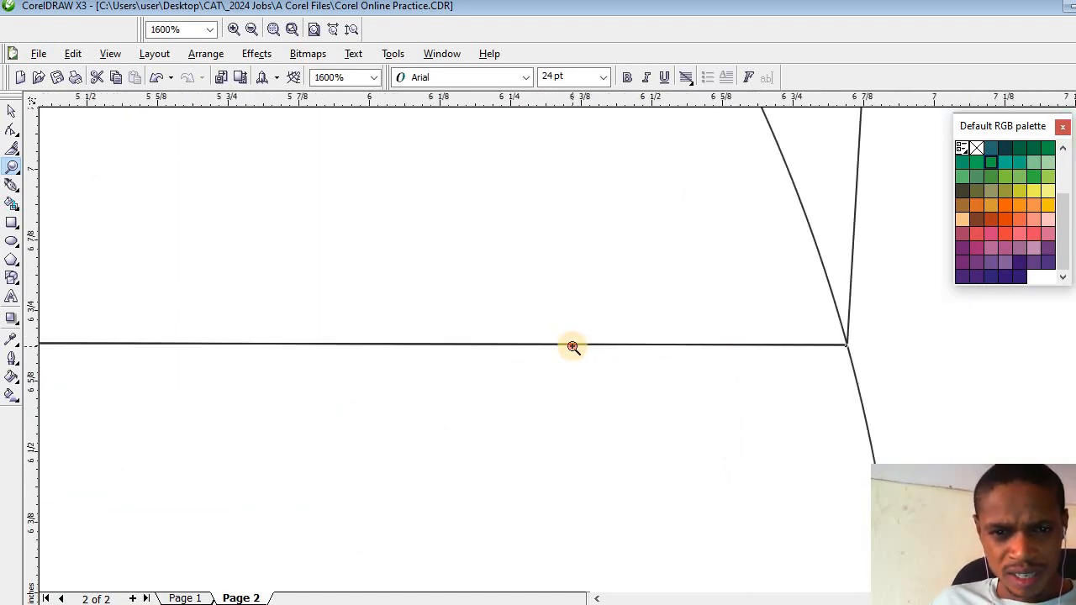
pyautogui.click(573, 347)
pyautogui.click(572, 347)
pyautogui.rightClick(573, 347)
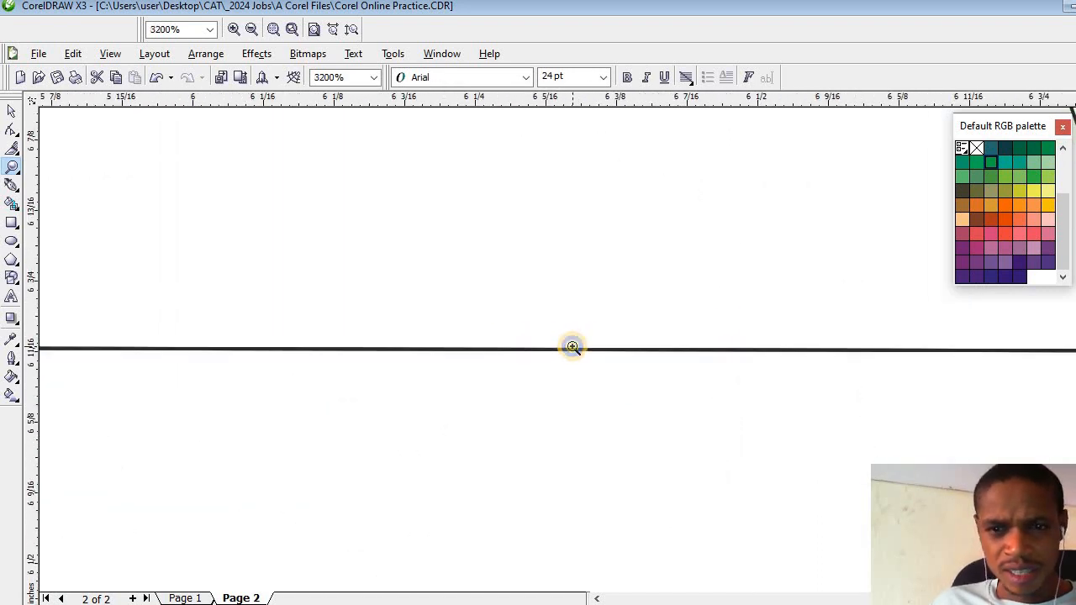
pyautogui.rightClick(573, 348)
pyautogui.rightClick(572, 347)
pyautogui.rightClick(572, 347)
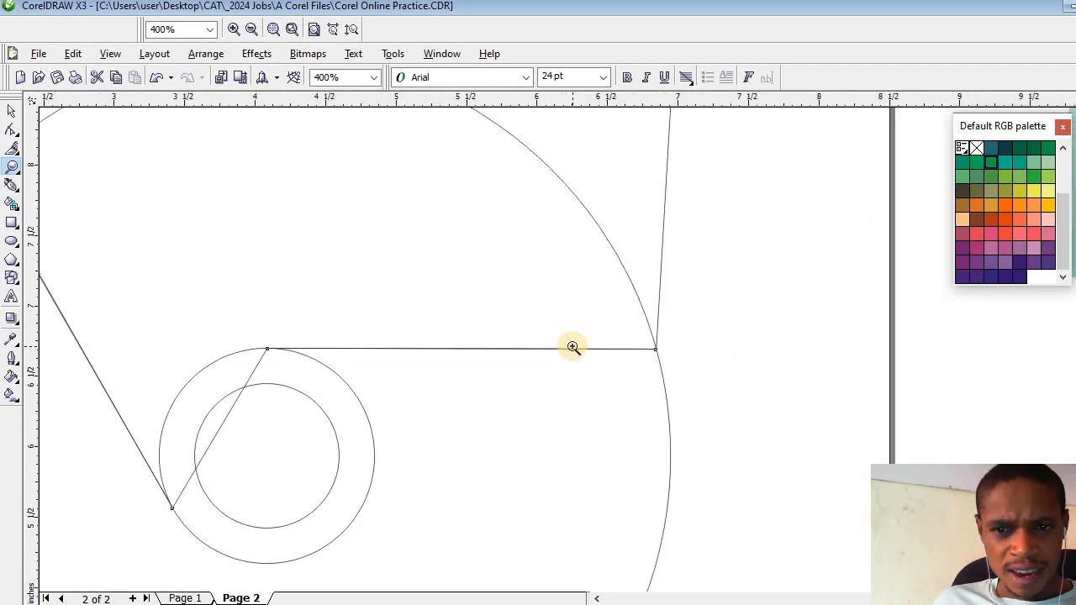
pyautogui.rightClick(573, 347)
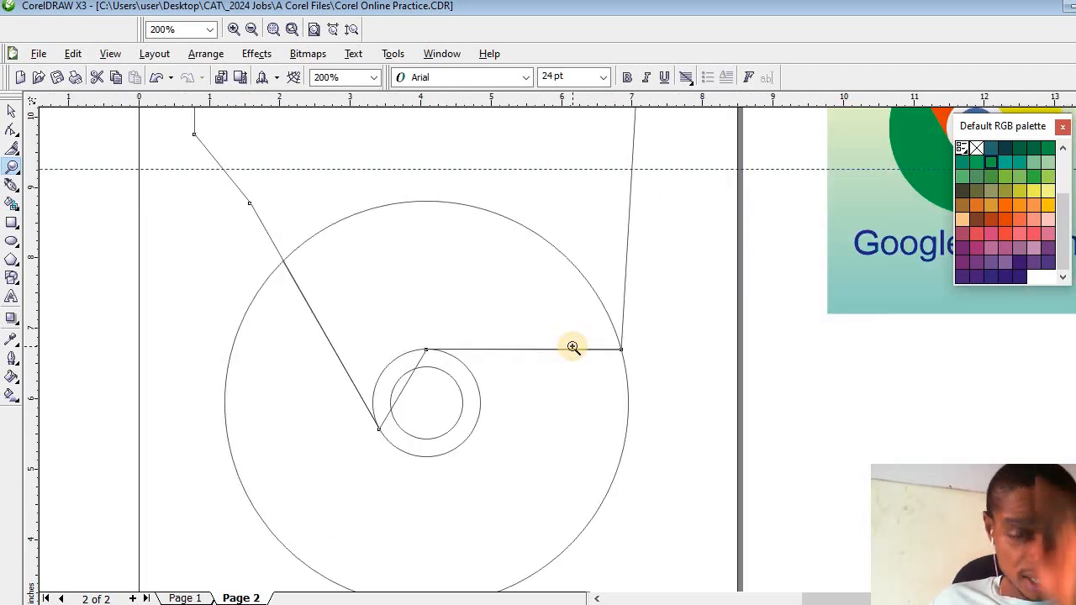
pyautogui.click(572, 347)
pyautogui.rightClick(573, 347)
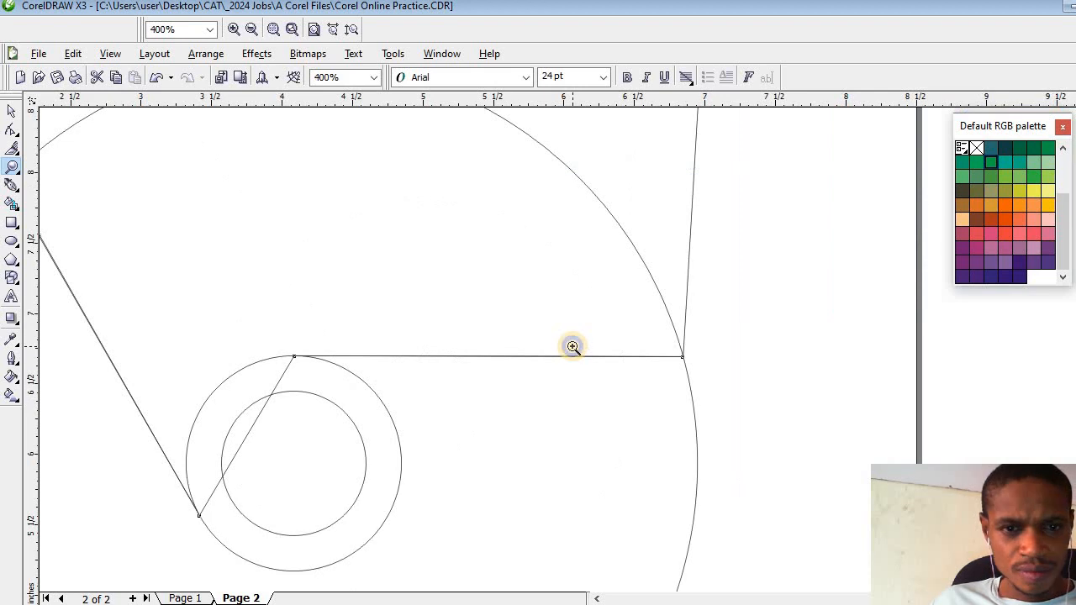
pyautogui.rightClick(573, 347)
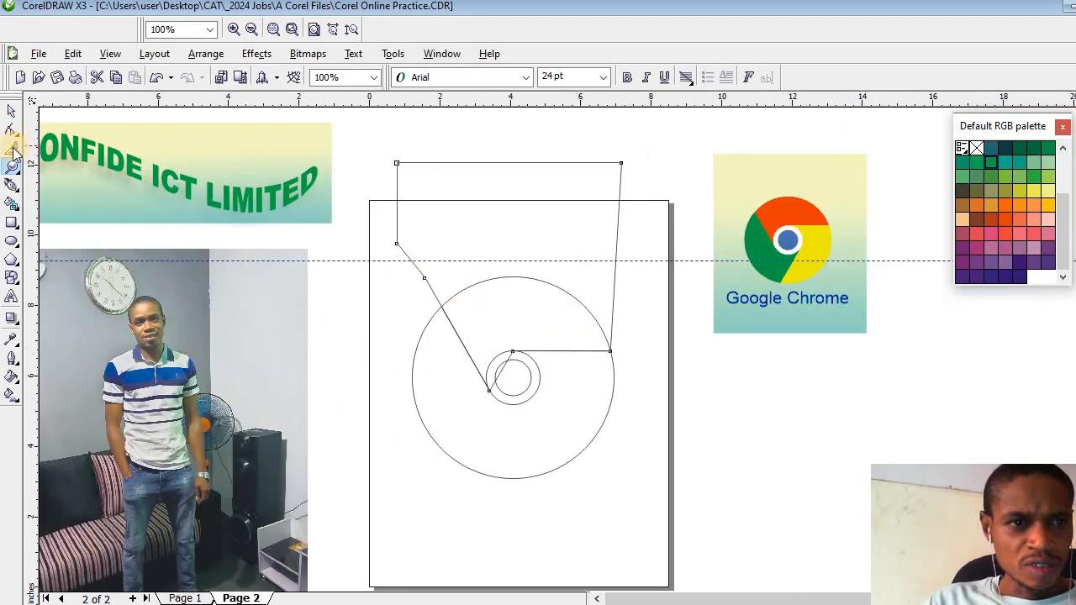
# - Tighten the shape's outline outside the large circle by adding nodes on its right and upper edges and deleting its three outermost corner nodes
pyautogui.click(11, 110)
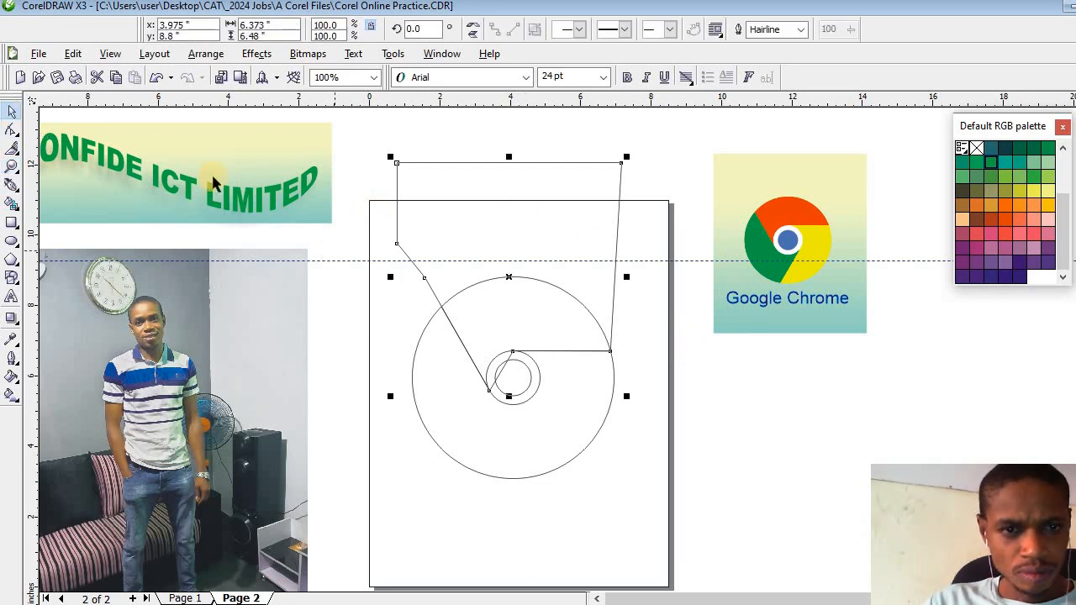
pyautogui.click(11, 131)
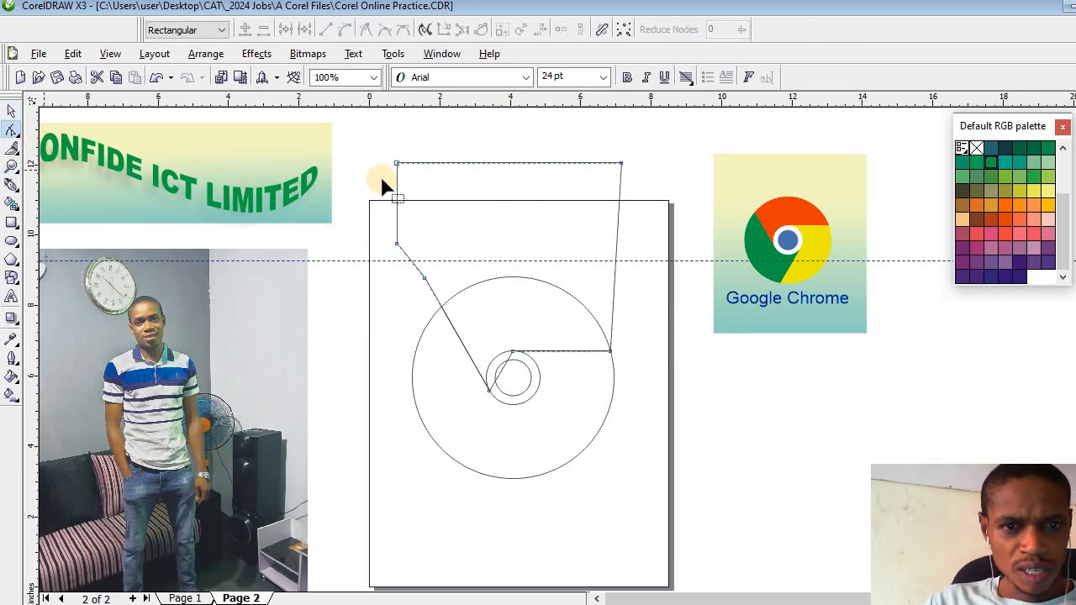
pyautogui.click(396, 165)
pyautogui.press('Delete')
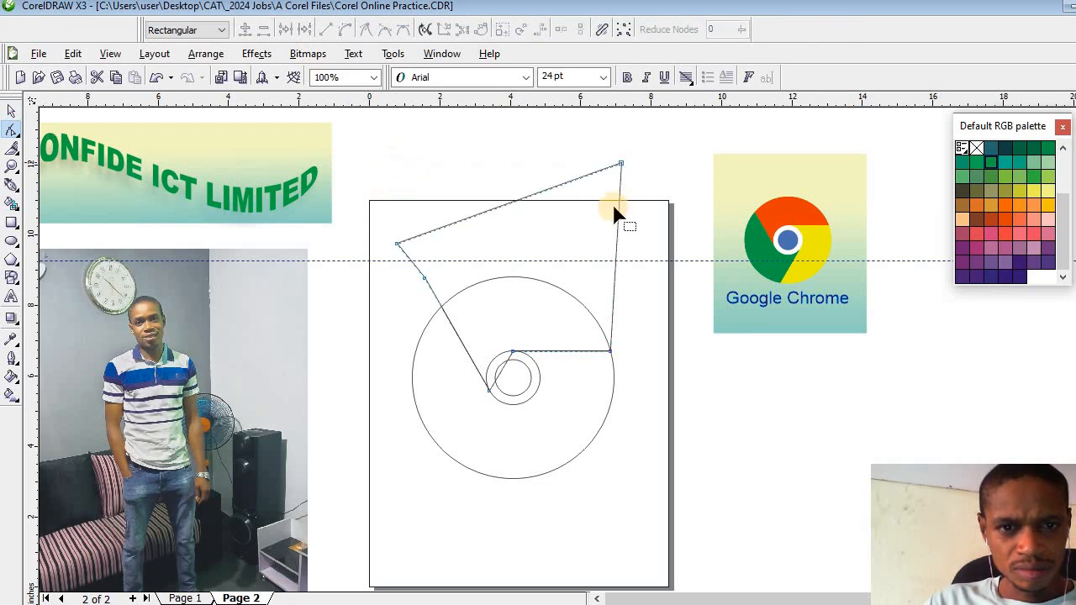
pyautogui.doubleClick(613, 279)
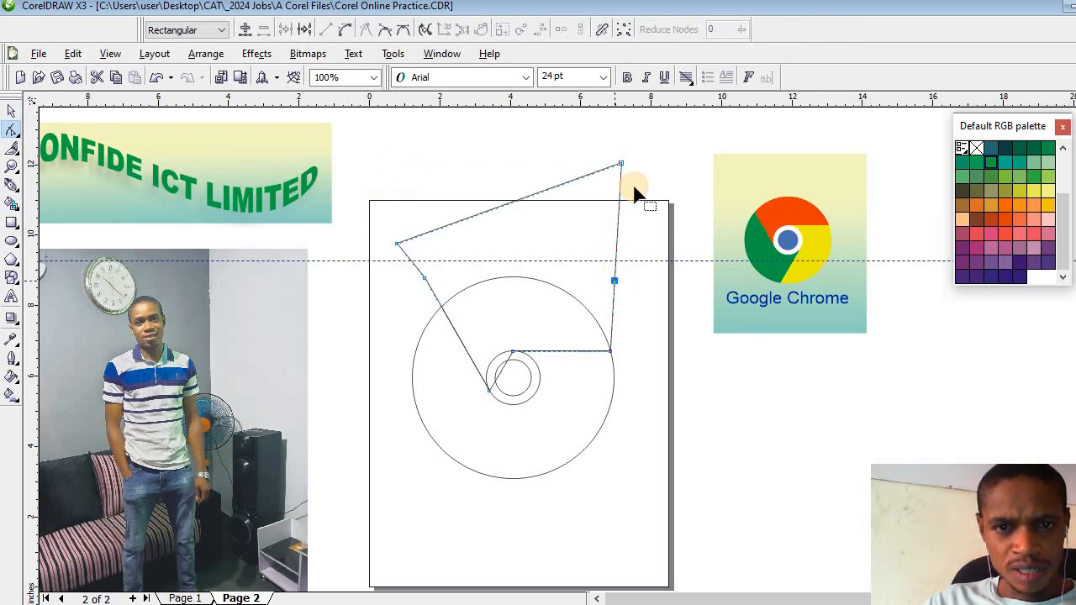
pyautogui.doubleClick(621, 164)
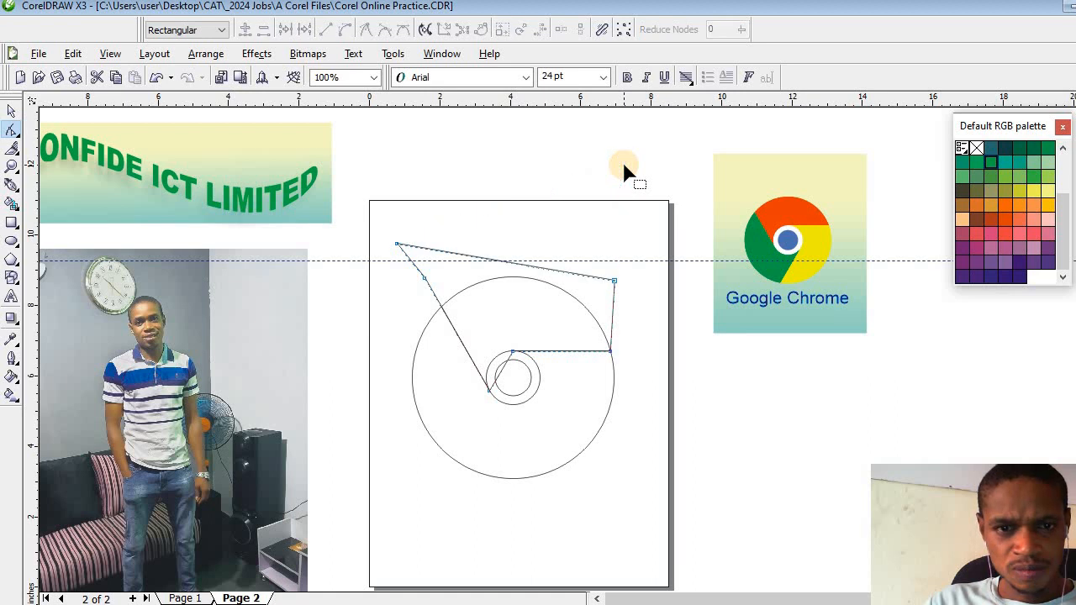
pyautogui.doubleClick(476, 258)
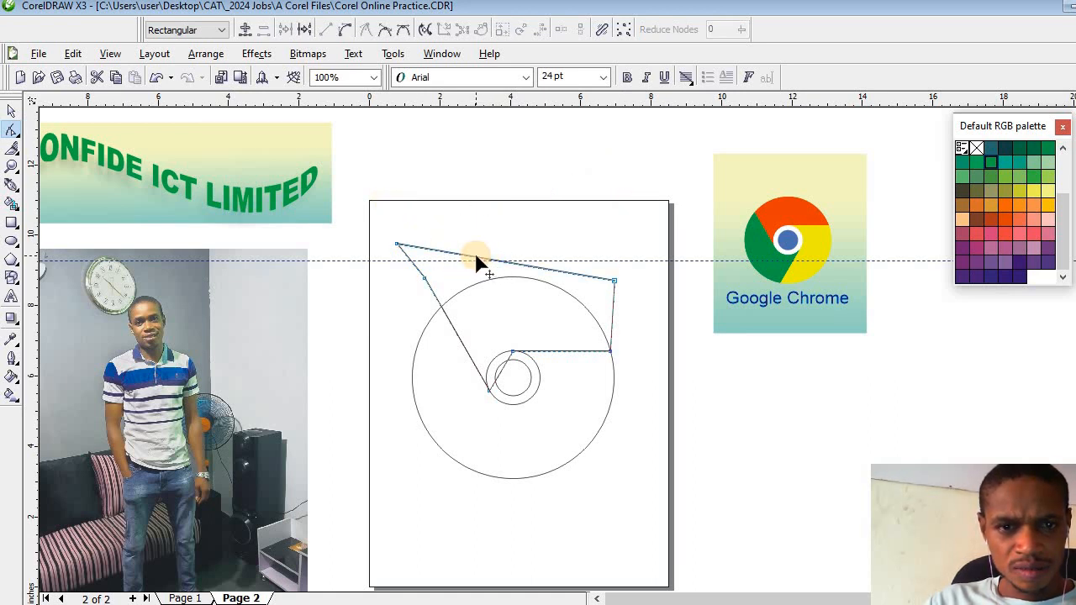
pyautogui.doubleClick(397, 247)
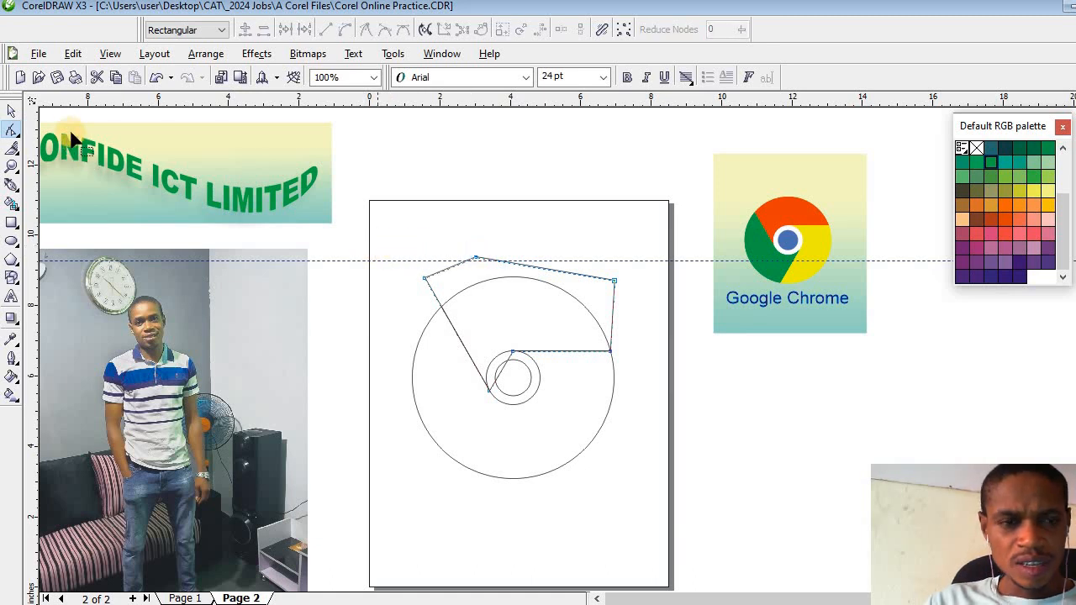
# - Intersect the node-edited shape with the large circle to create the upper logo segment
pyautogui.click(12, 113)
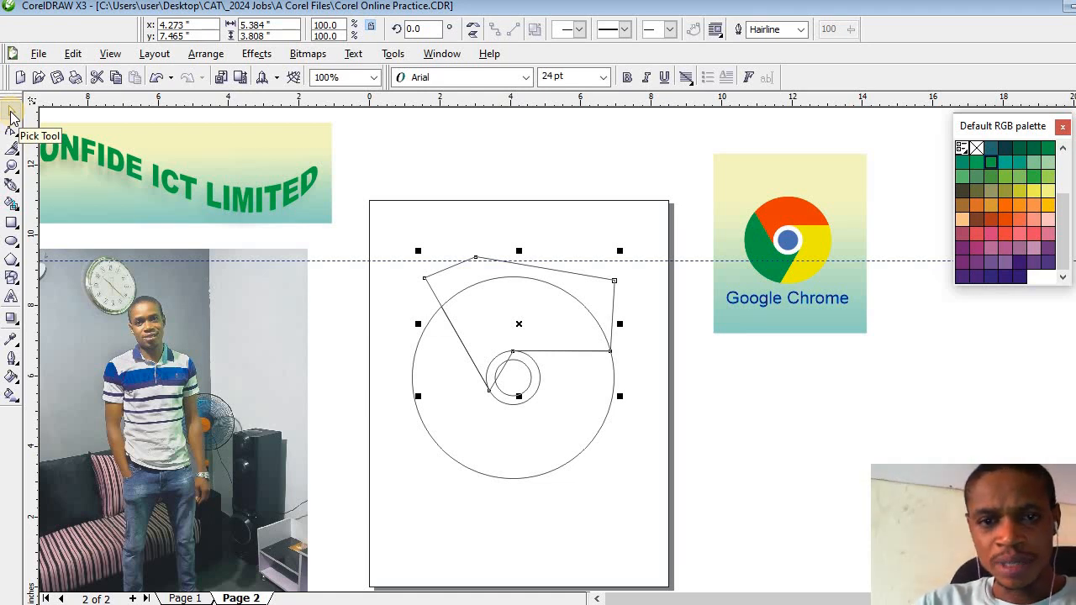
pyautogui.click(758, 401)
pyautogui.click(599, 301)
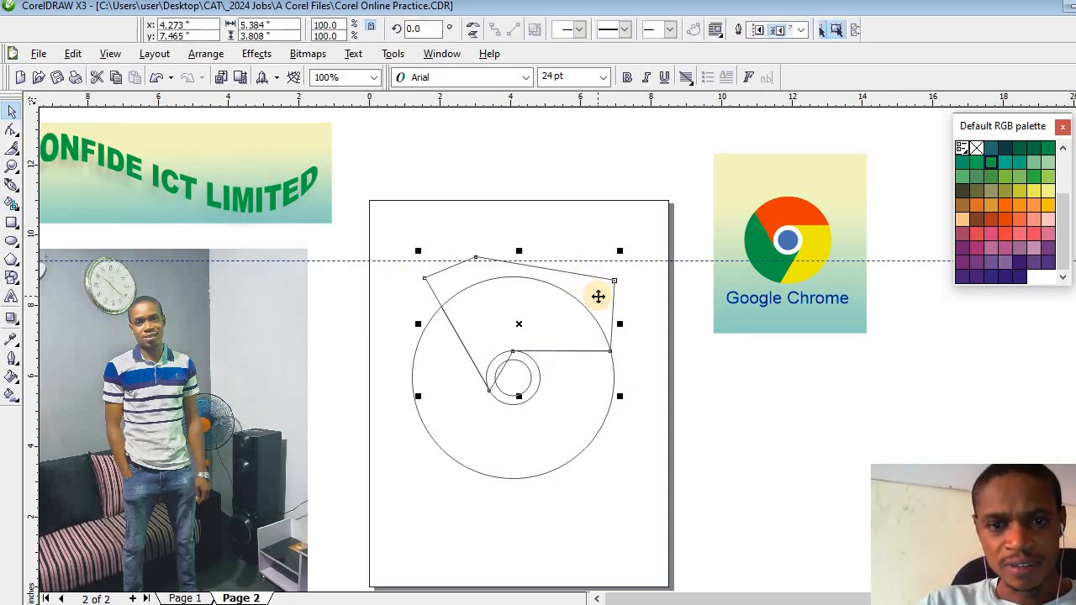
pyautogui.keyDown('shift'); pyautogui.click(587, 412); pyautogui.keyUp('shift')
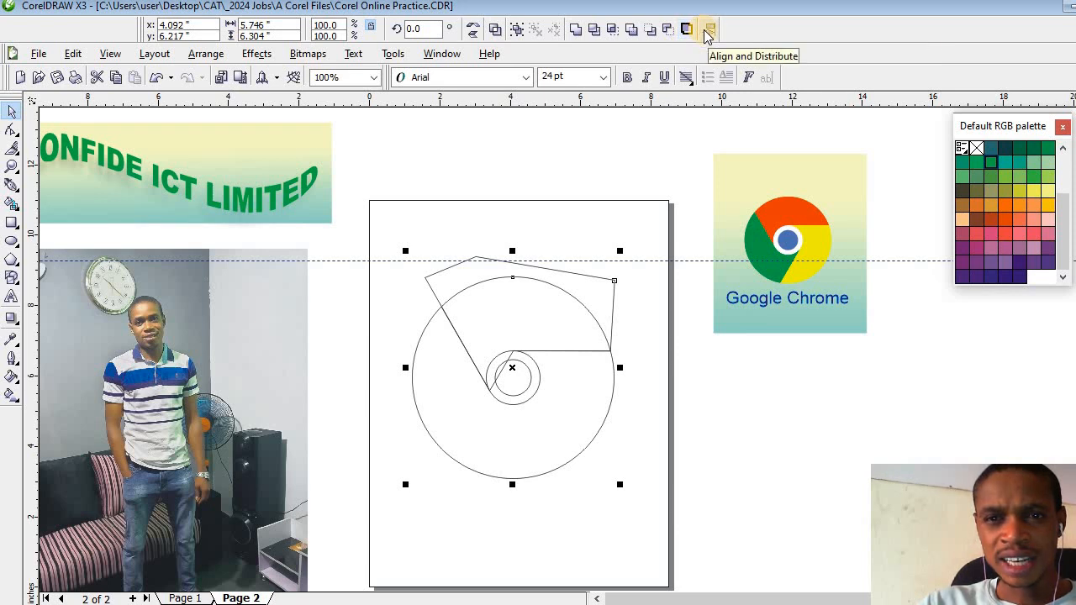
pyautogui.click(611, 32)
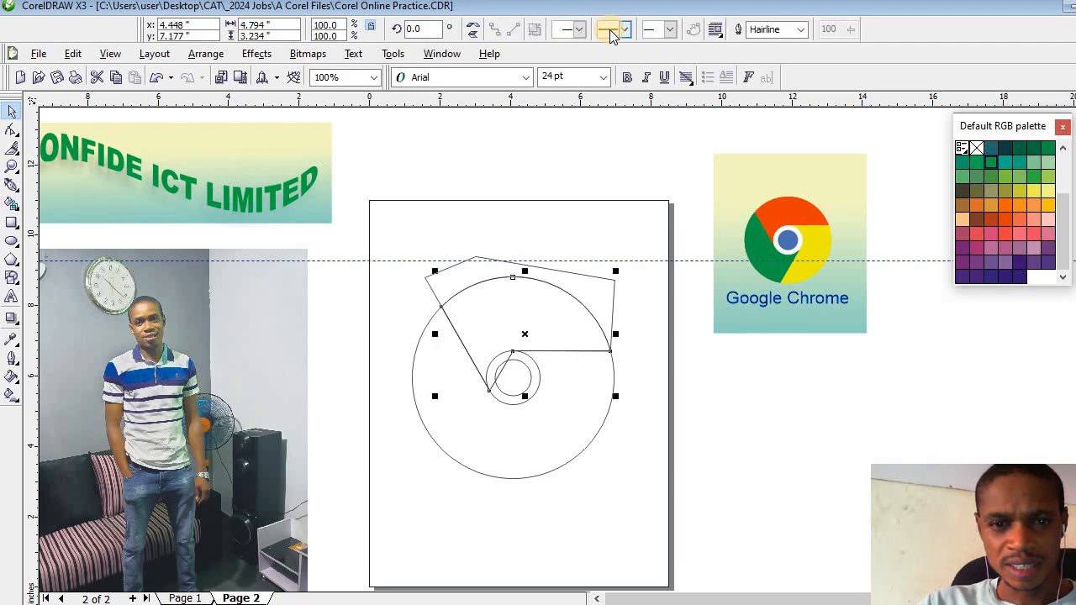
# - Delete the original node-edited shape that extends beyond the large circle
pyautogui.click(433, 161)
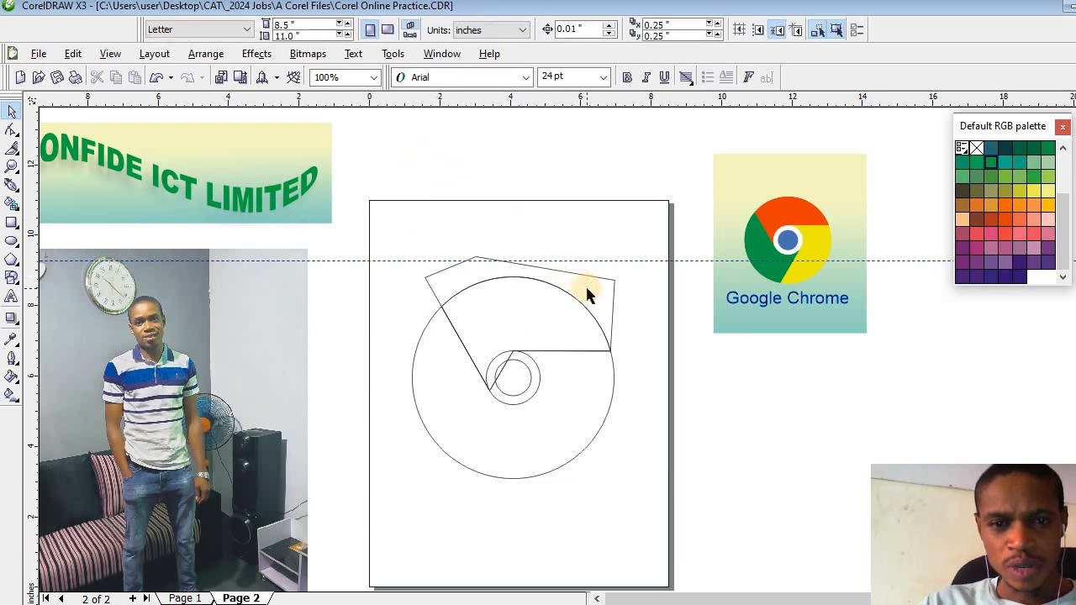
pyautogui.click(587, 289)
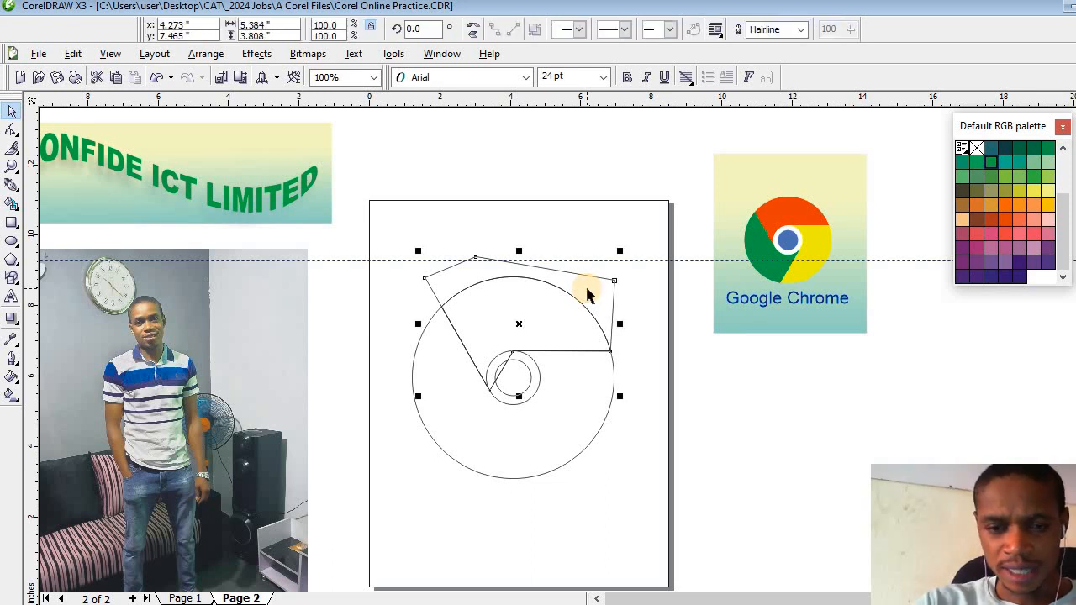
pyautogui.press('Delete')
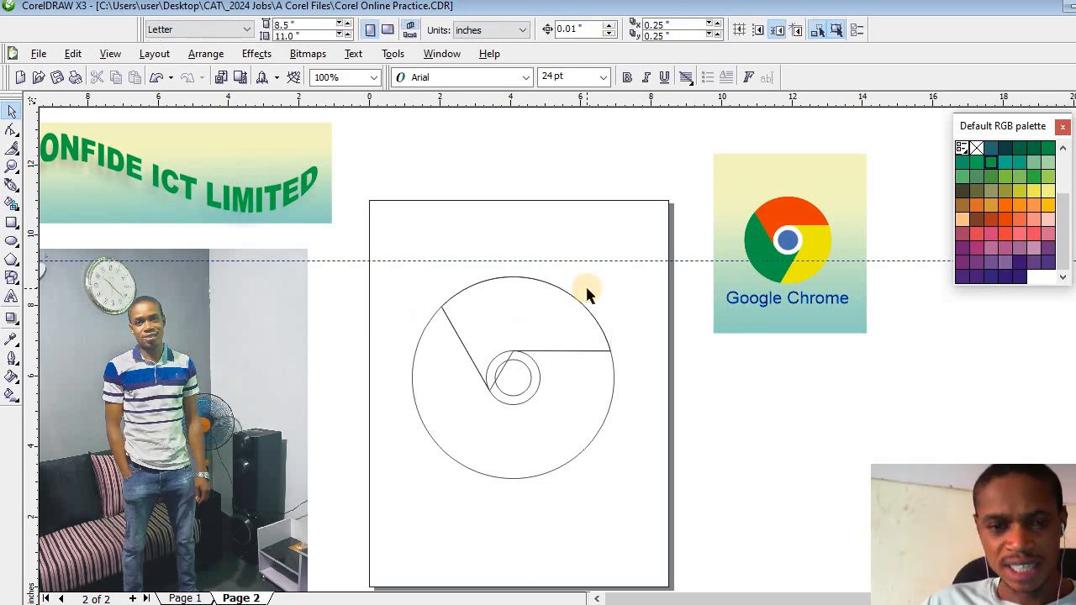
# - Move the upper segment's centre of rotation to the centre of the circles and rotate a copy by 120 degrees
pyautogui.click(508, 319)
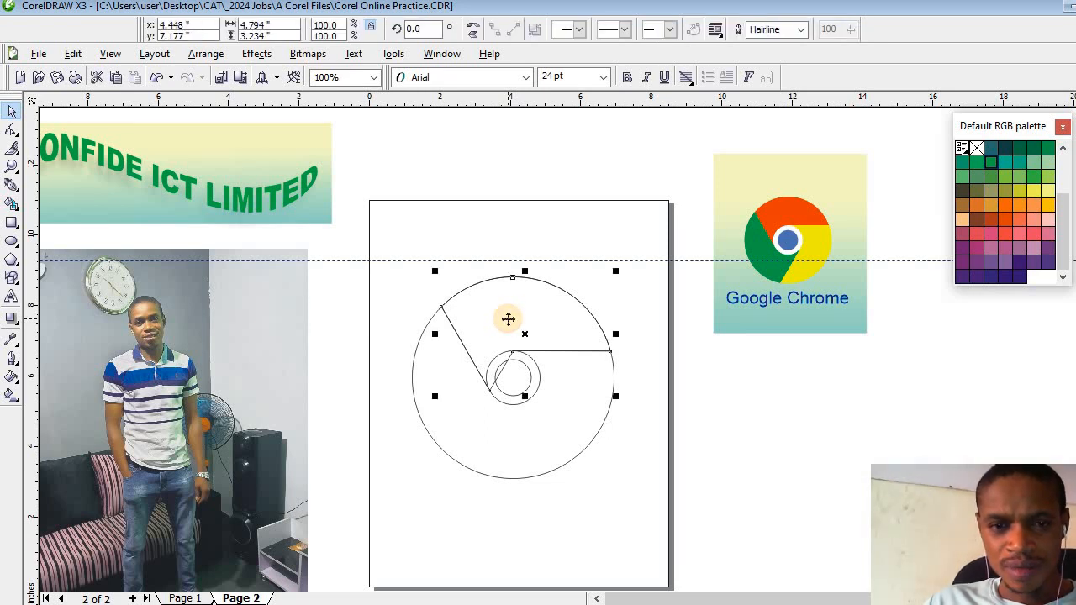
pyautogui.click(509, 319)
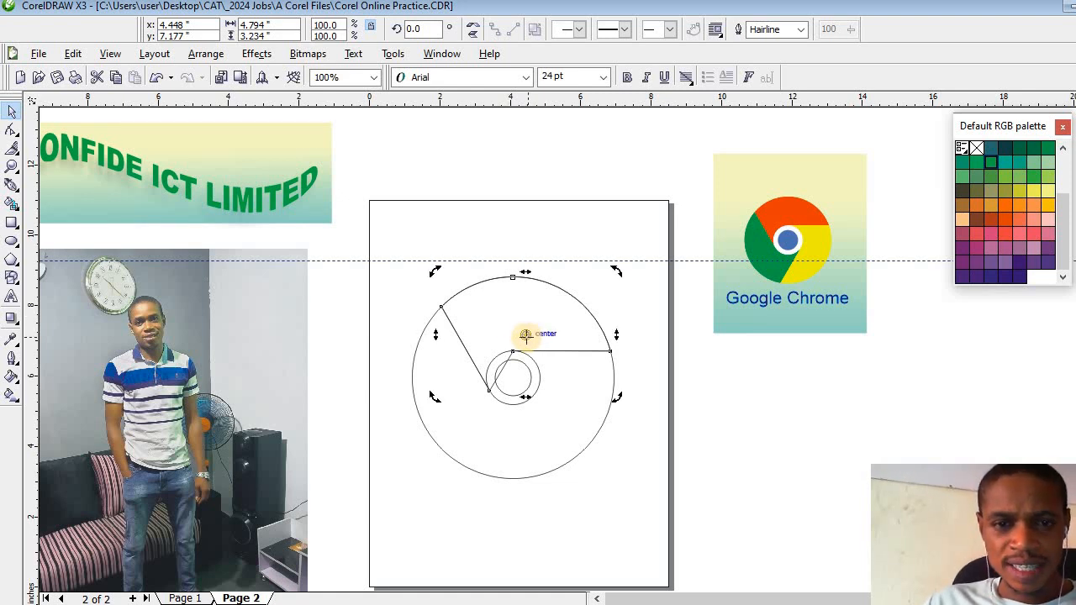
pyautogui.moveTo(525, 335); pyautogui.dragTo(516, 379)
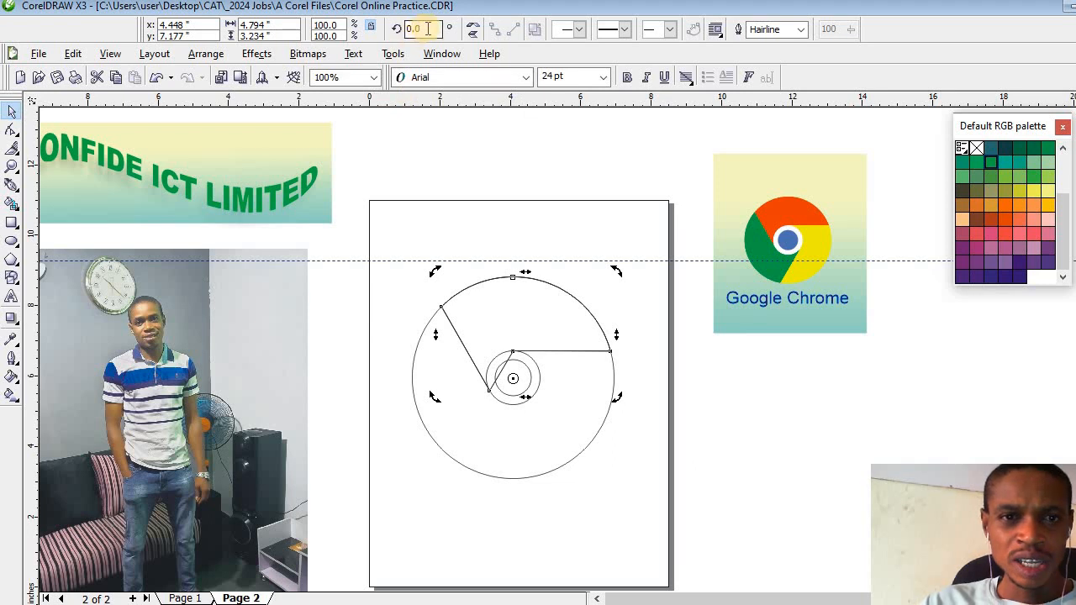
pyautogui.click(396, 28)
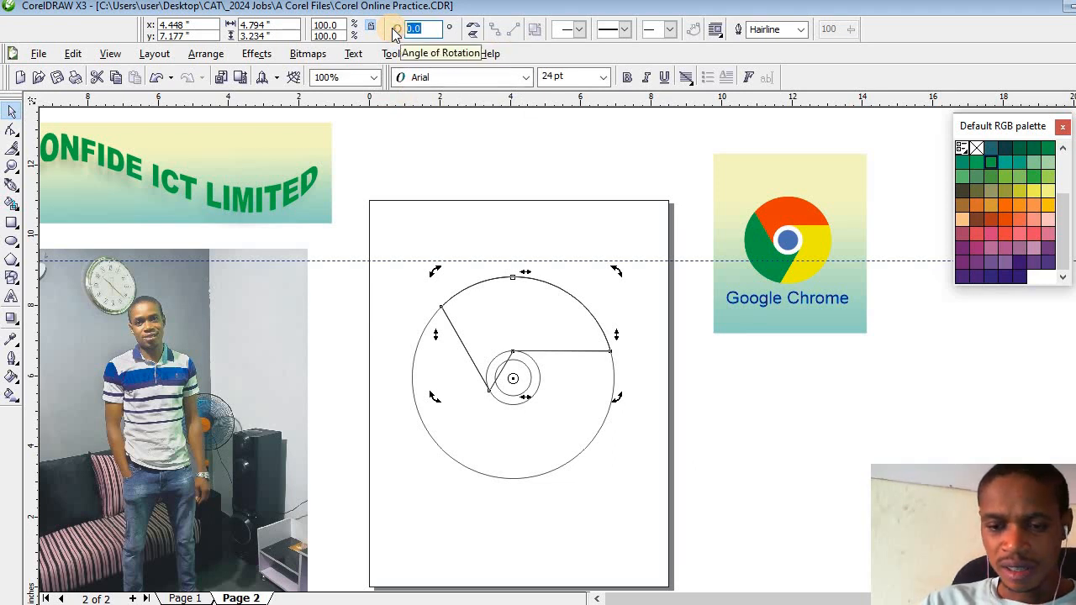
pyautogui.write('120')
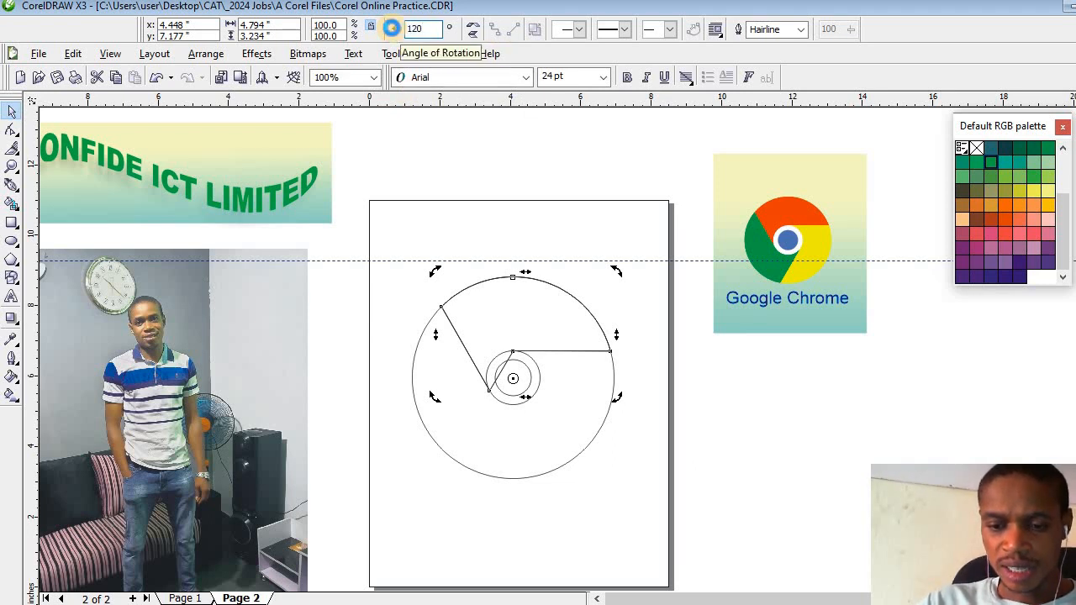
pyautogui.press('Return')
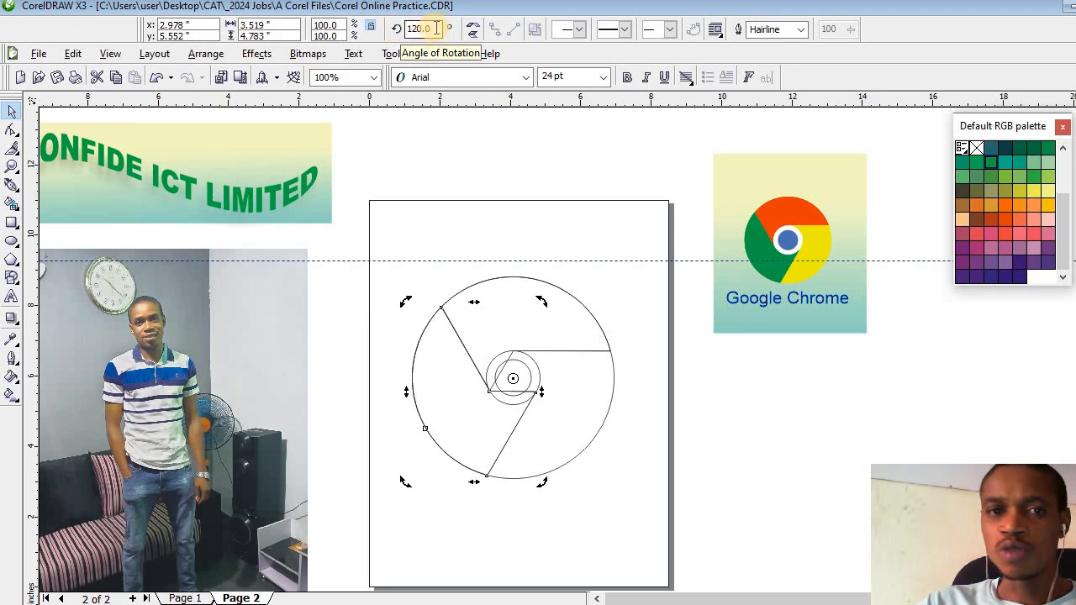
# - Rotate another copy of the segment to 240 degrees around the centre of the circles to complete the ring
pyautogui.moveTo(436, 28); pyautogui.dragTo(372, 26)
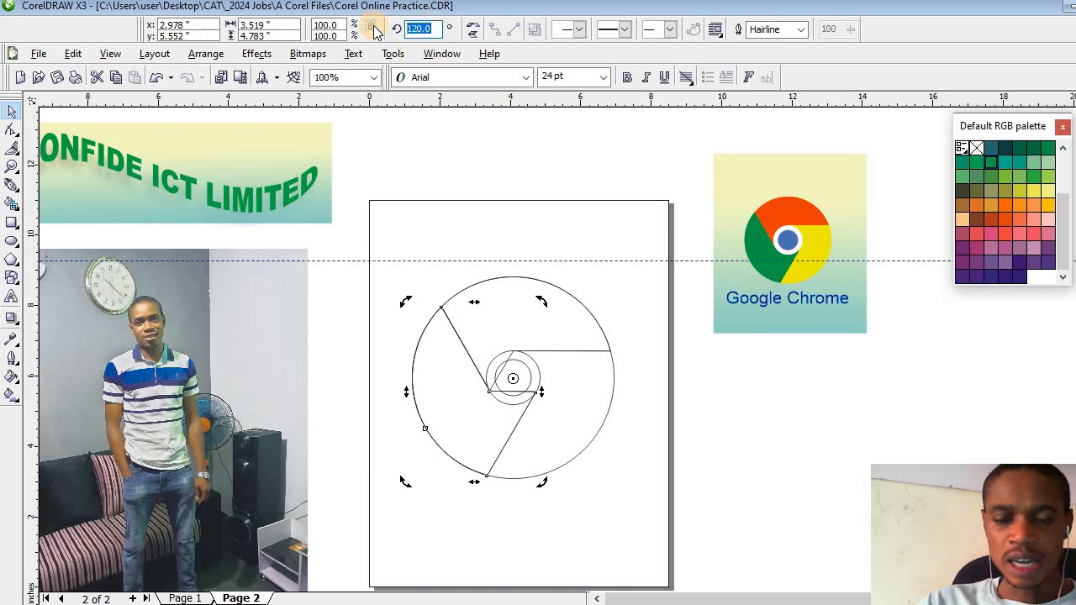
pyautogui.write('240')
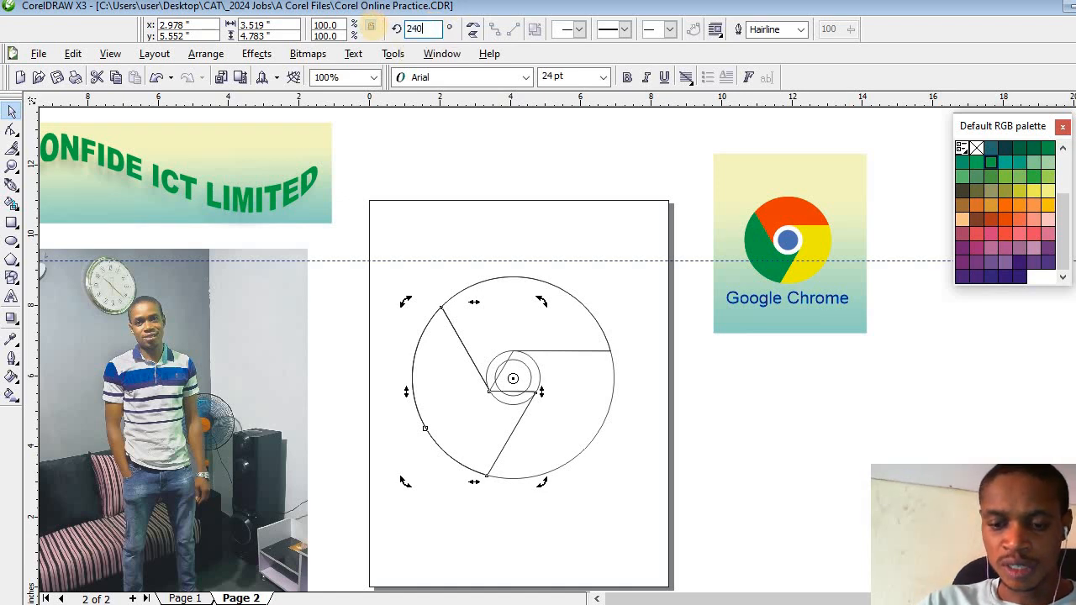
pyautogui.press('Return')
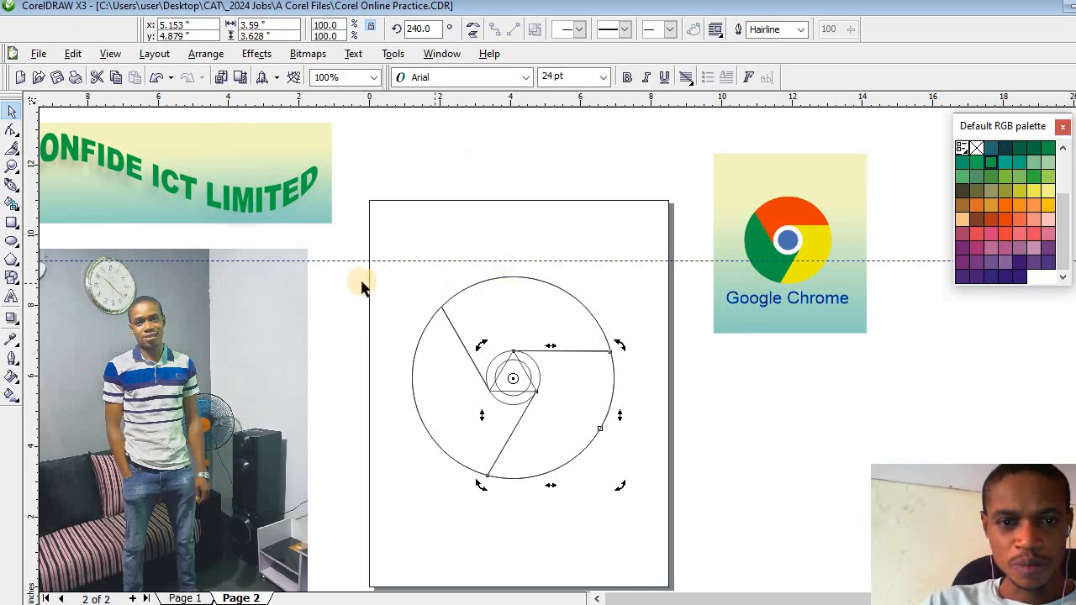
# - Fill the upper logo segment with orange-red and the lower-left segment with green
pyautogui.click(485, 307)
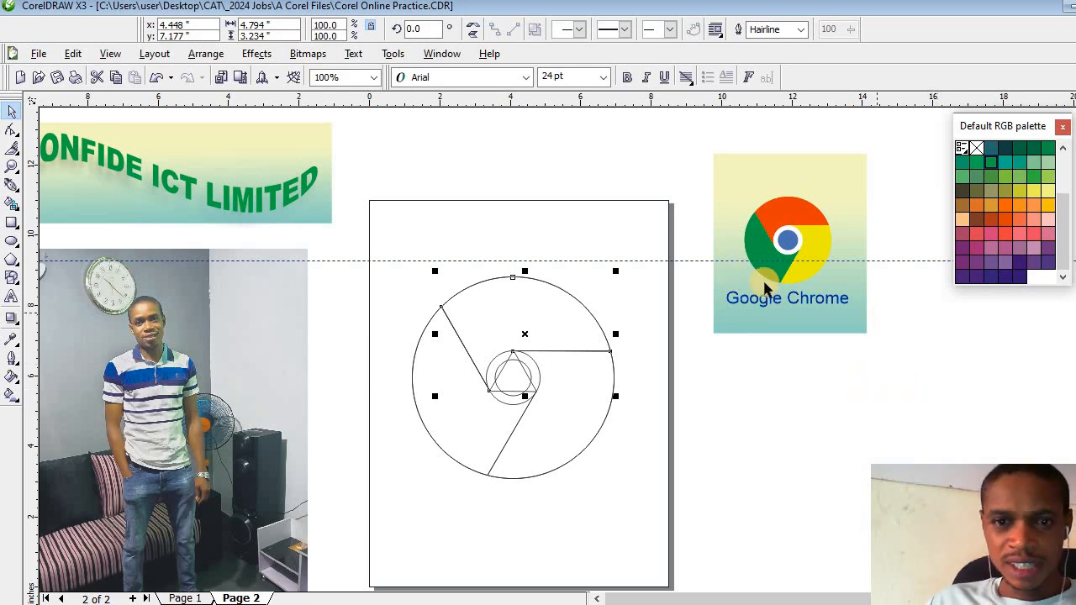
pyautogui.click(1006, 218)
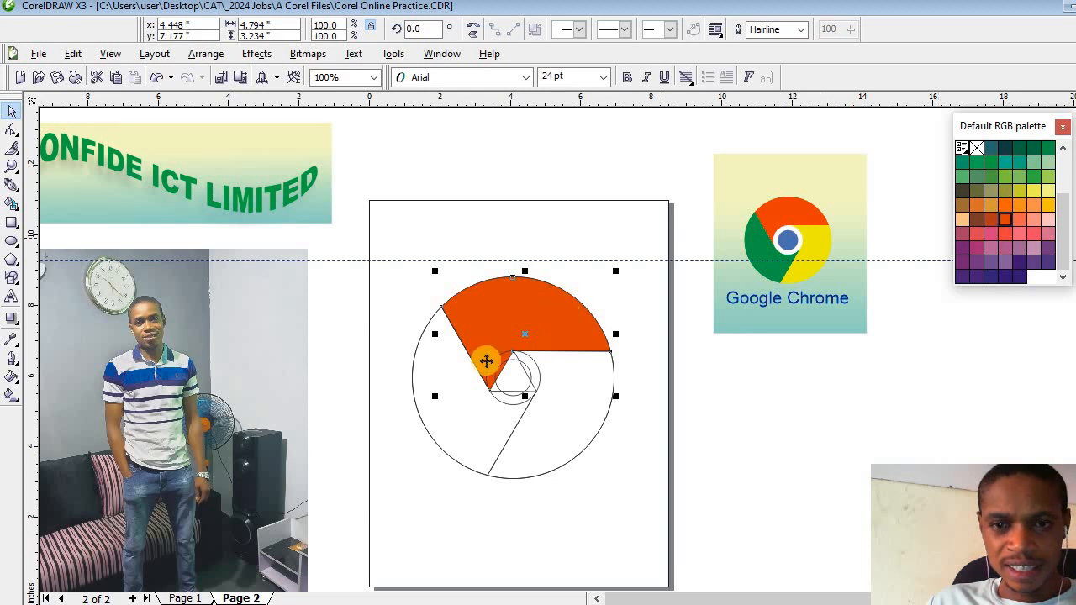
pyautogui.click(447, 399)
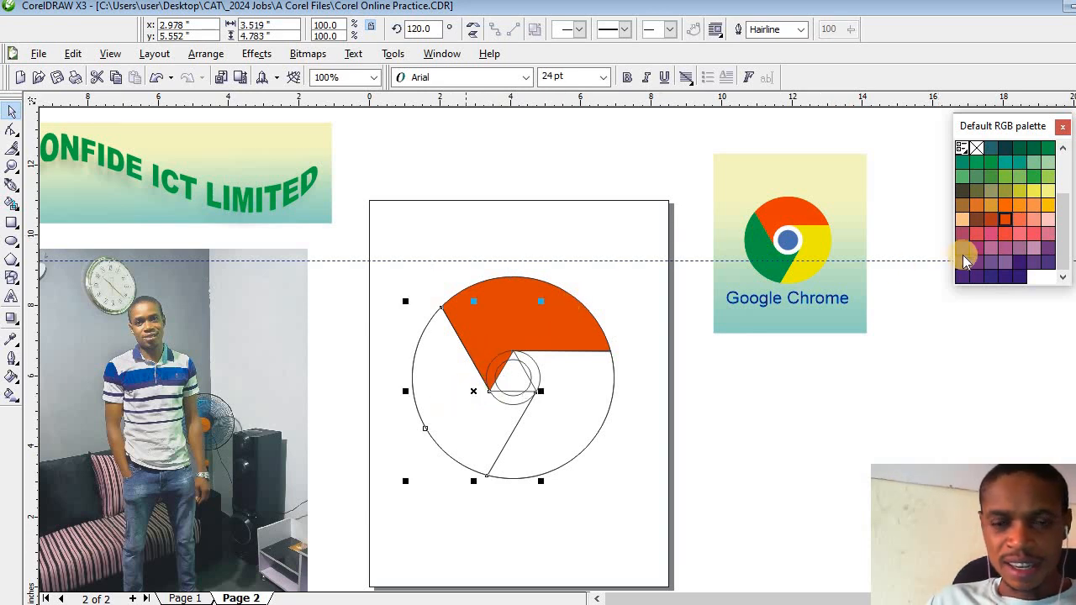
pyautogui.click(1022, 153)
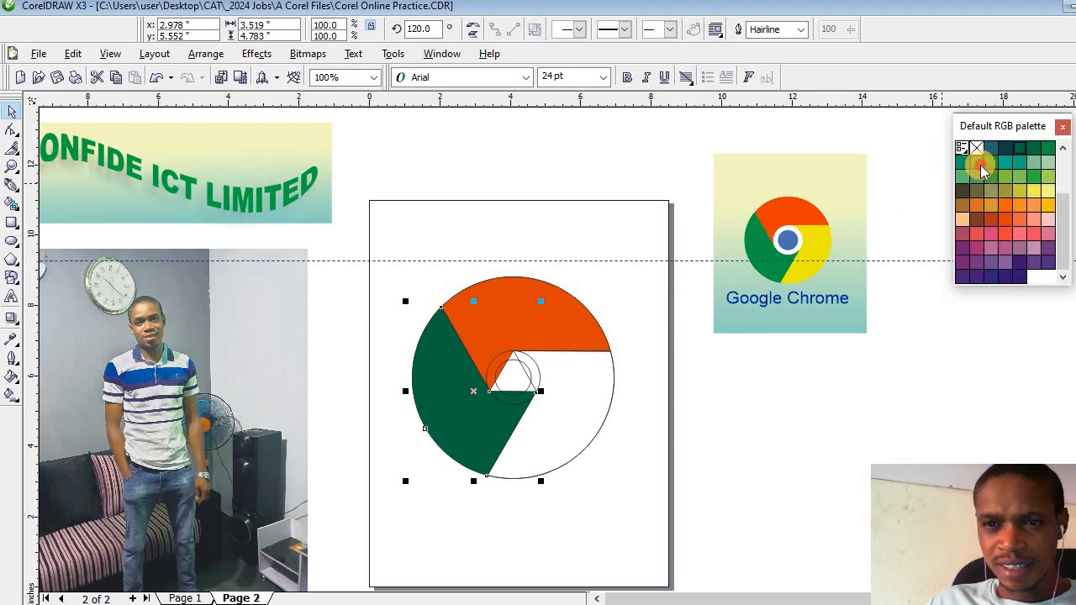
pyautogui.click(978, 165)
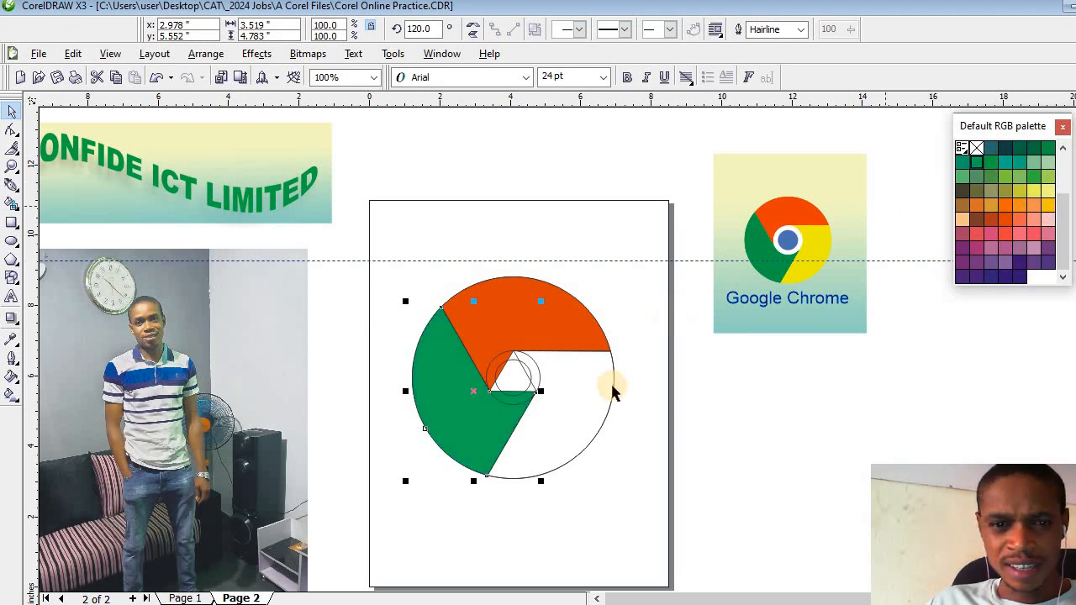
# - Fill the lower-right logo segment with yellow
pyautogui.click(565, 419)
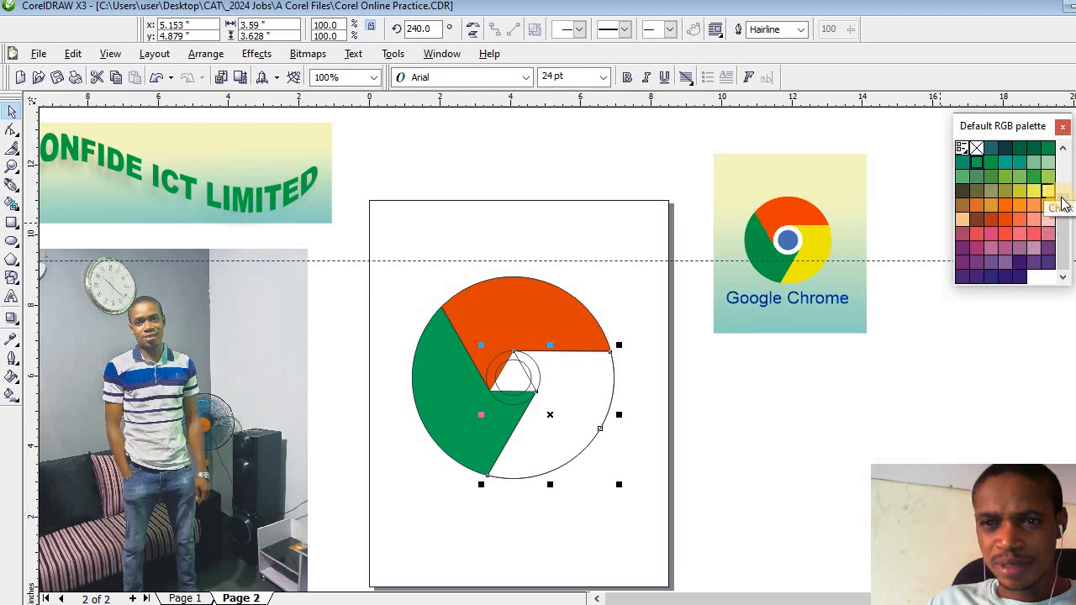
pyautogui.scroll(3, 1034, 193)
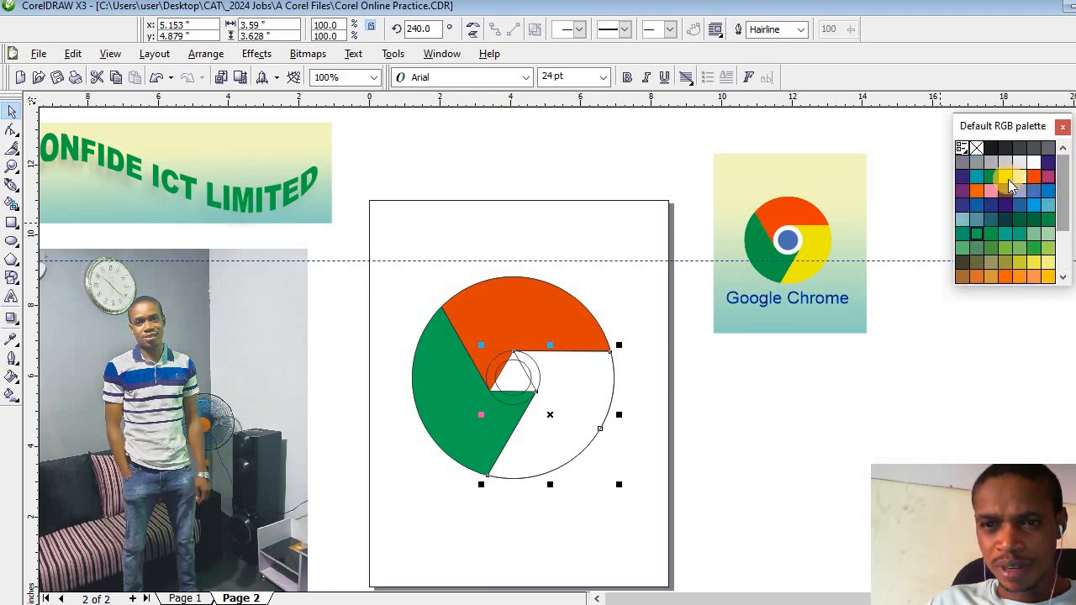
pyautogui.click(1004, 179)
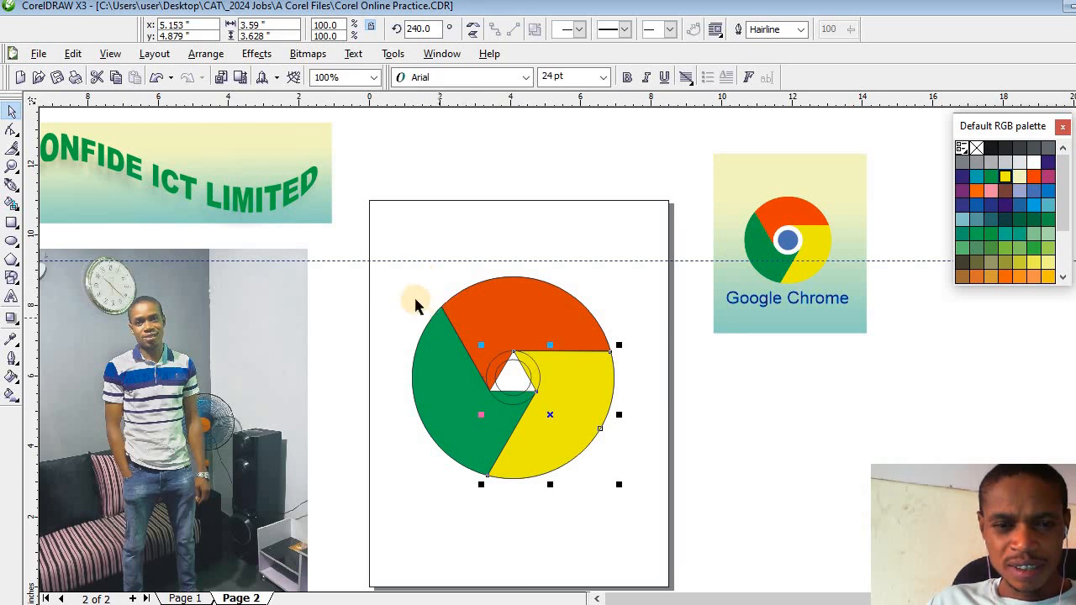
# - Delete the leftover construction lines lying along the edges between the coloured segments
pyautogui.moveTo(413, 292); pyautogui.dragTo(507, 427)
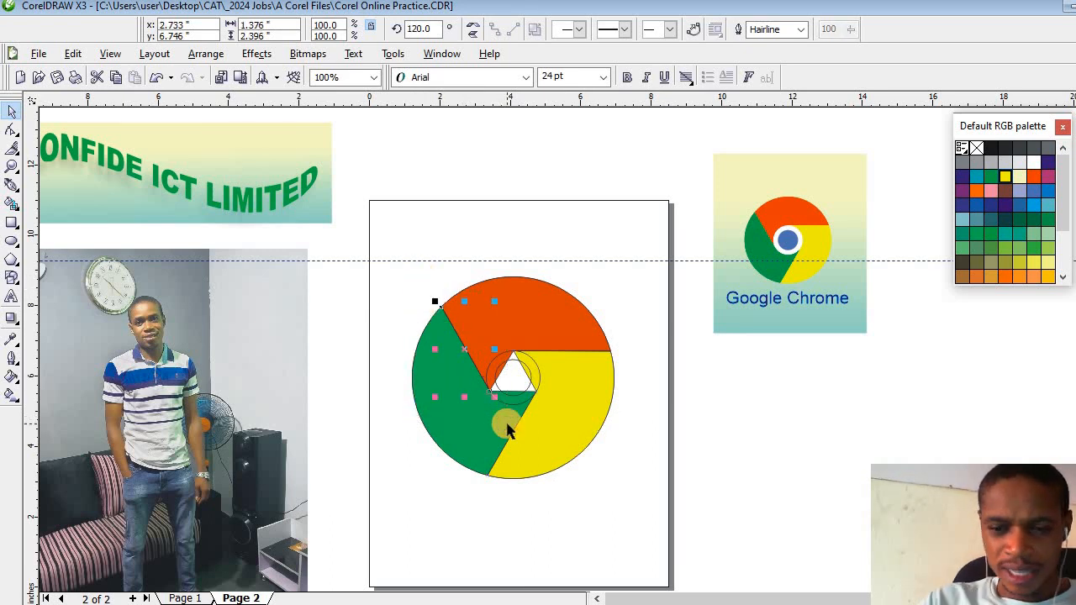
pyautogui.press('Delete')
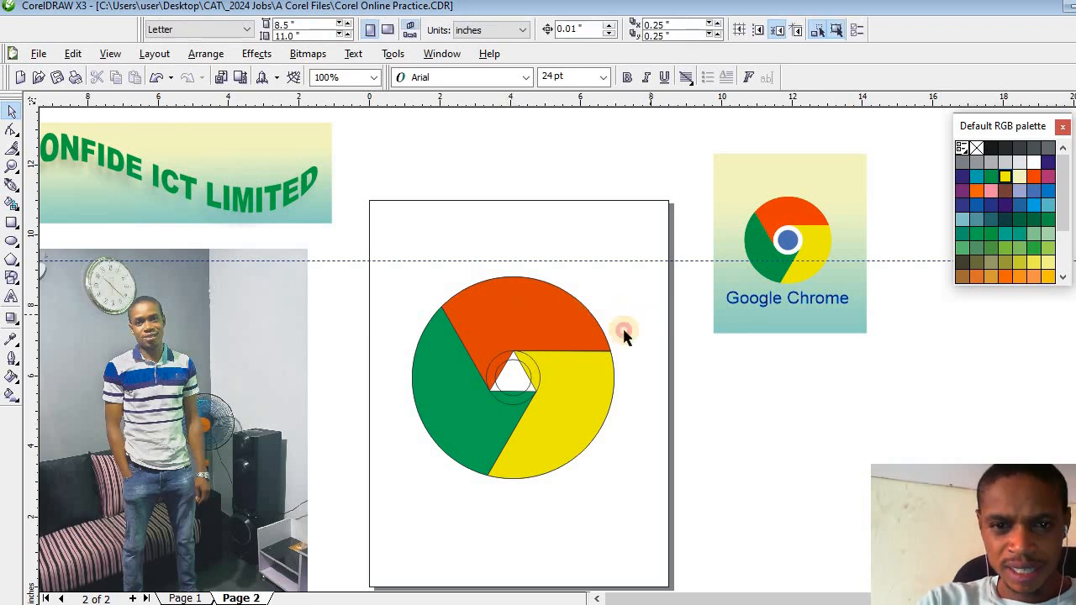
pyautogui.moveTo(624, 330); pyautogui.dragTo(481, 370)
pyautogui.press('Delete')
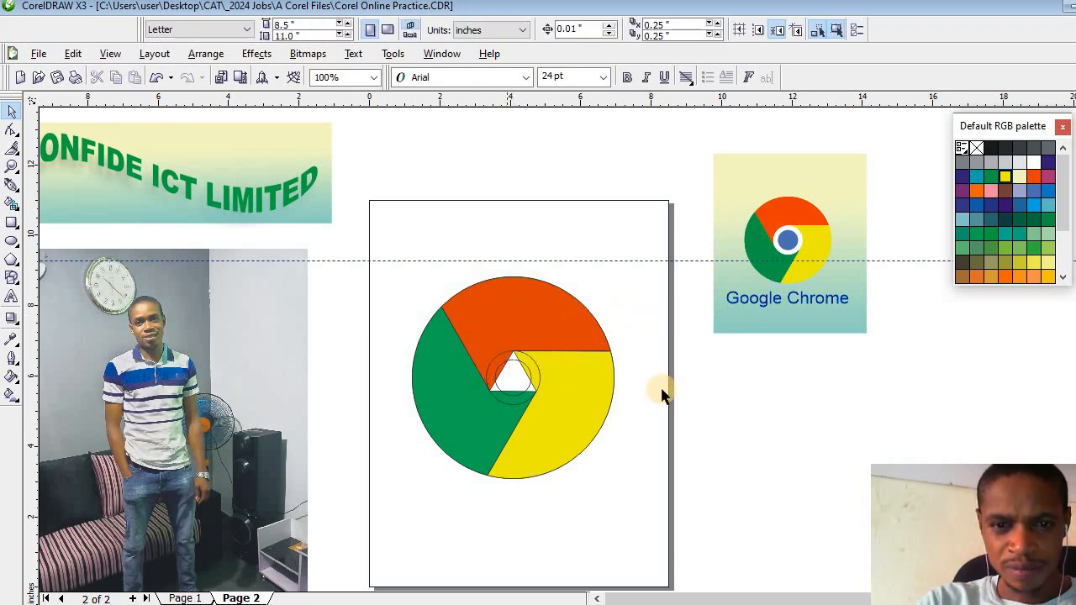
pyautogui.moveTo(386, 363); pyautogui.dragTo(584, 543)
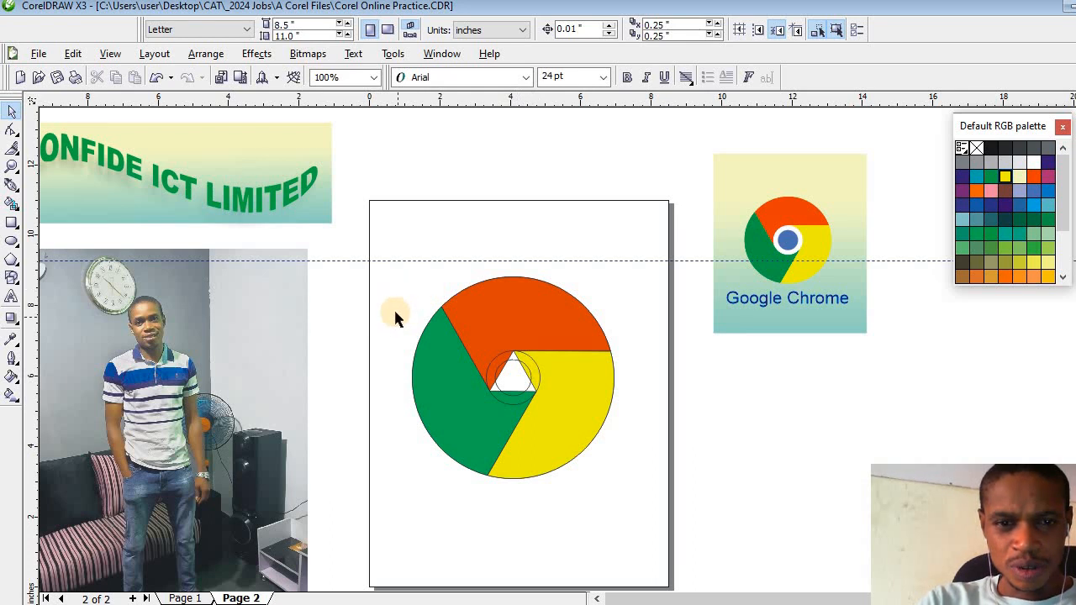
# - Fill the larger of the two central circles with white
pyautogui.moveTo(395, 312); pyautogui.dragTo(559, 415)
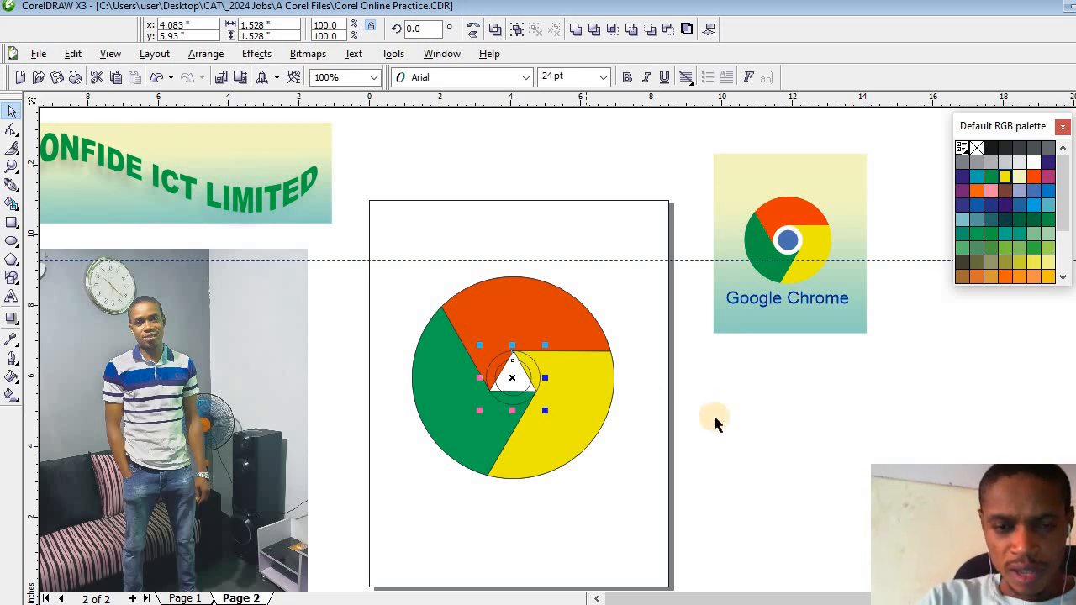
pyautogui.press('Escape')
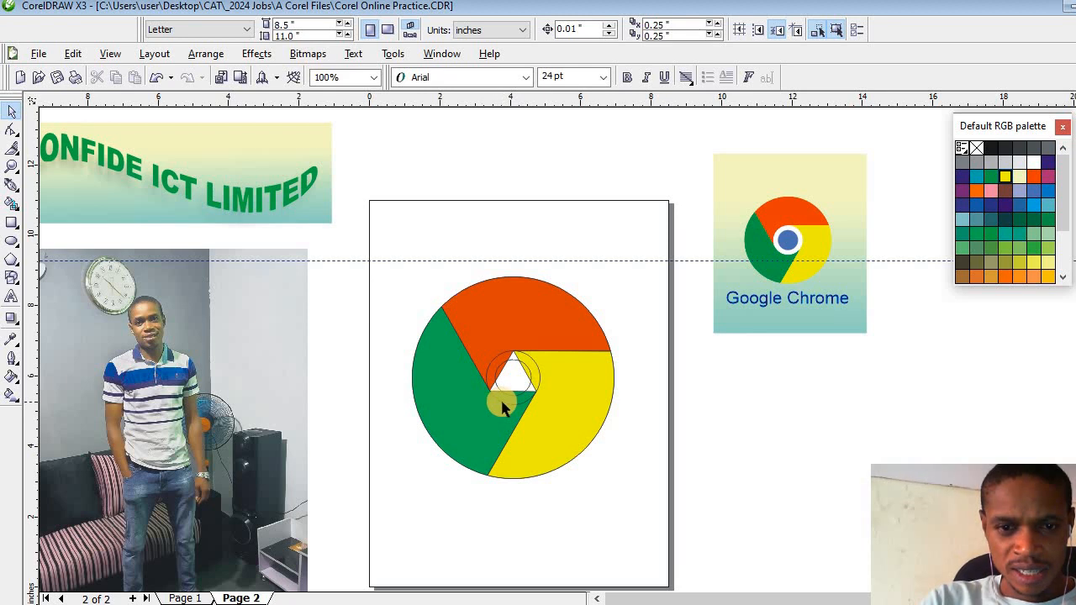
pyautogui.click(502, 403)
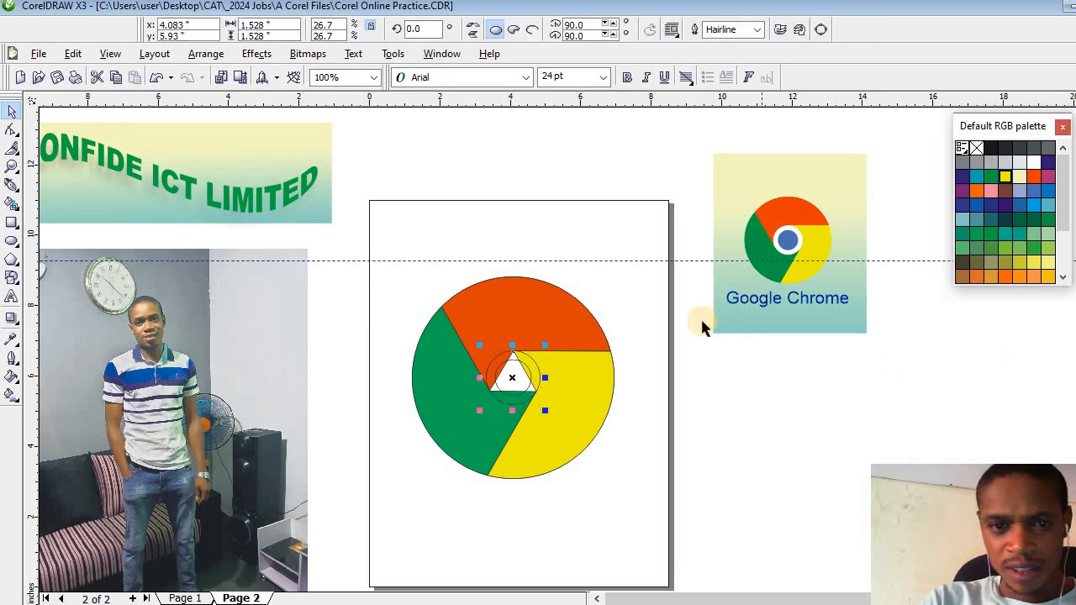
pyautogui.click(1034, 167)
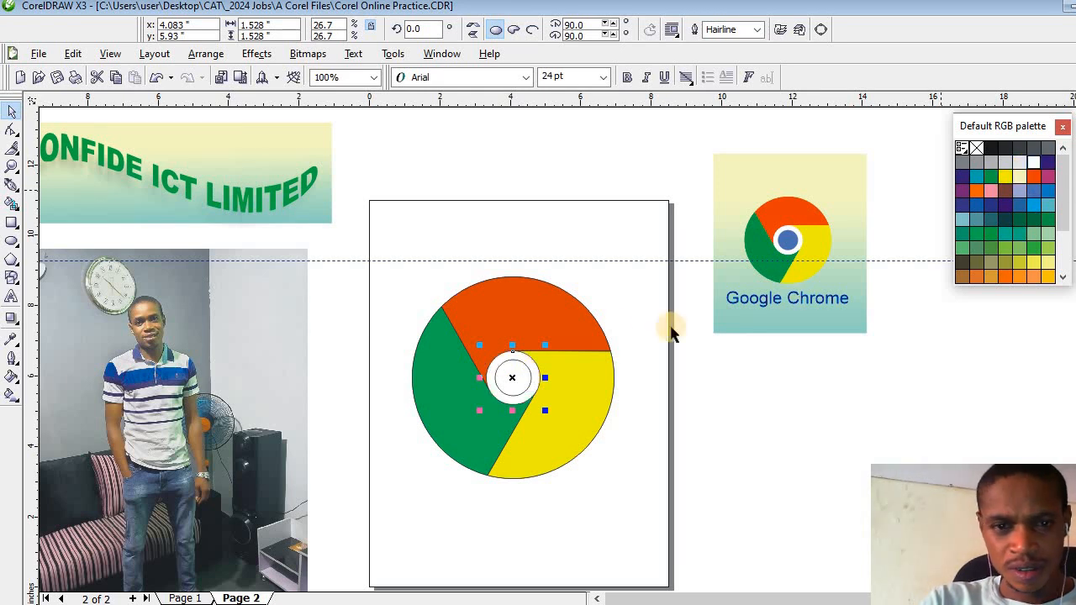
# - Fill the smallest central circle with dark blue
pyautogui.press('Escape')
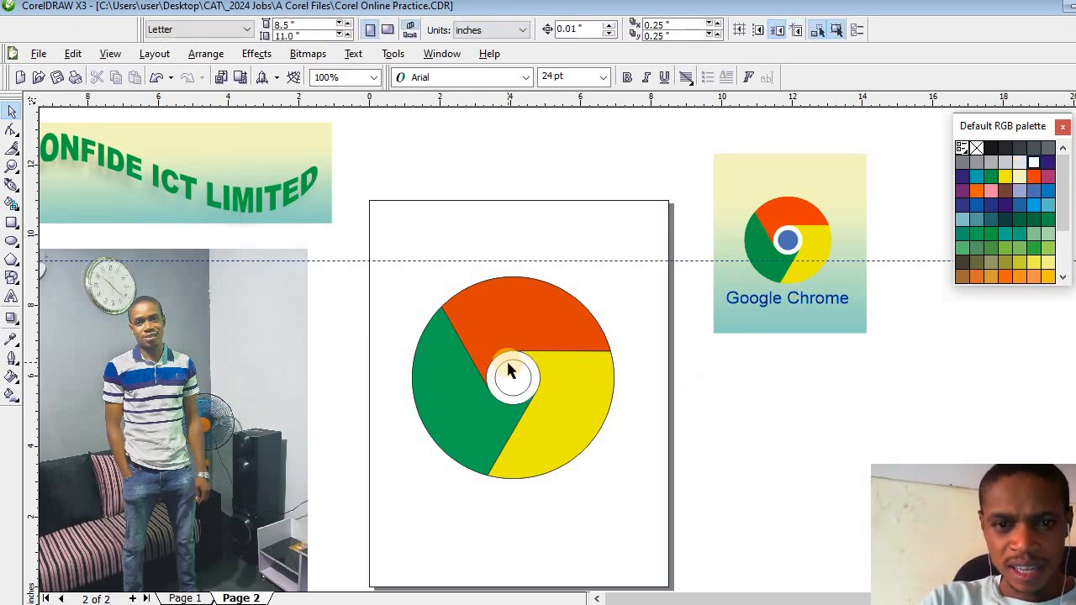
pyautogui.click(508, 370)
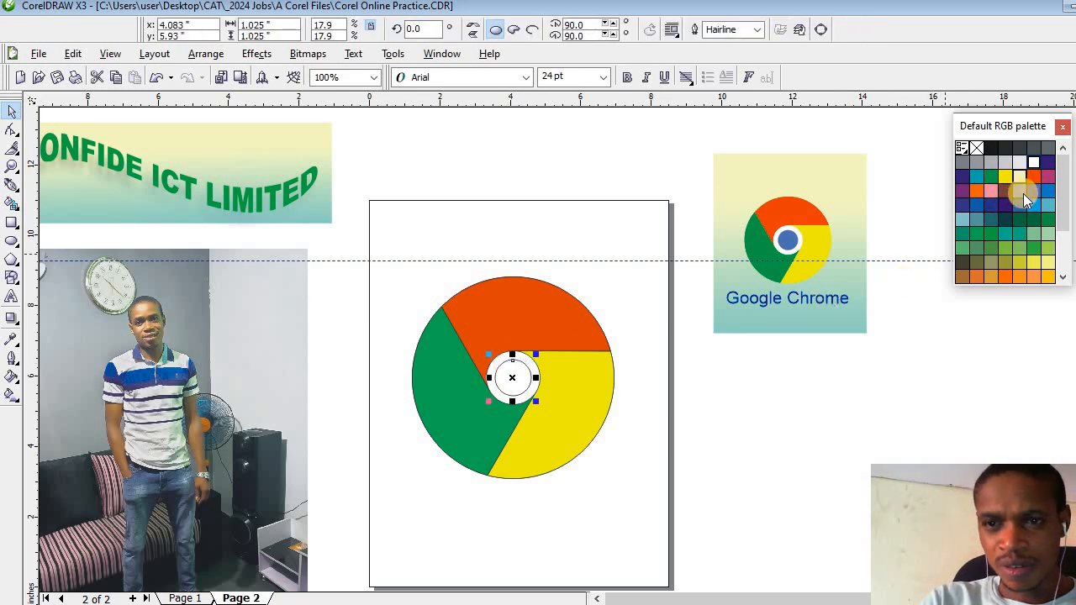
pyautogui.click(961, 206)
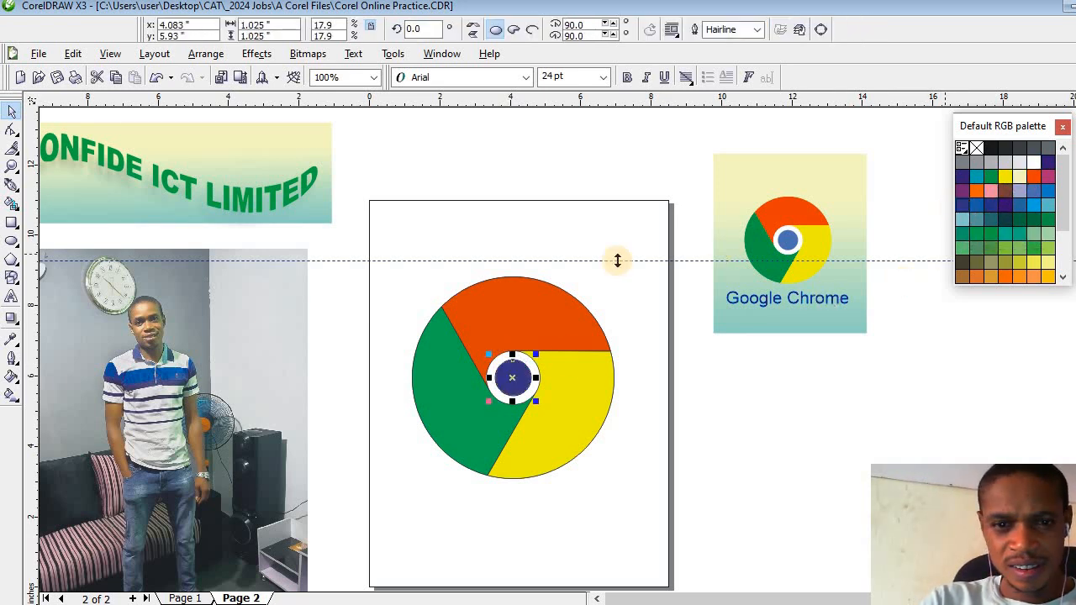
pyautogui.click(347, 218)
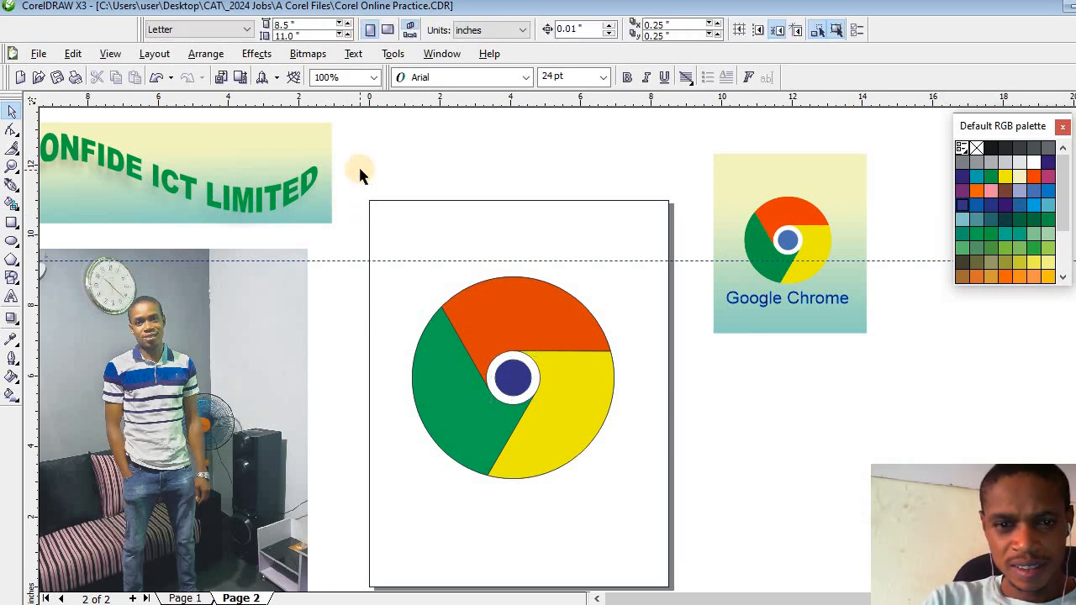
# - Remove the outlines from all logo parts and scale the whole logo about its centre to about 4.01 inches across
pyautogui.moveTo(360, 170); pyautogui.dragTo(672, 507)
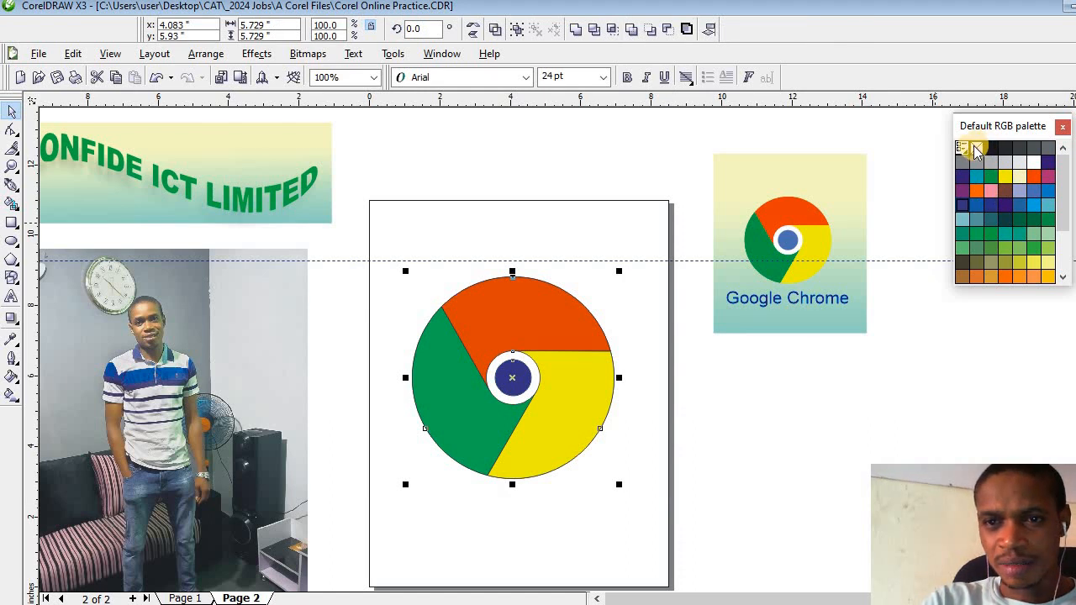
pyautogui.rightClick(975, 149)
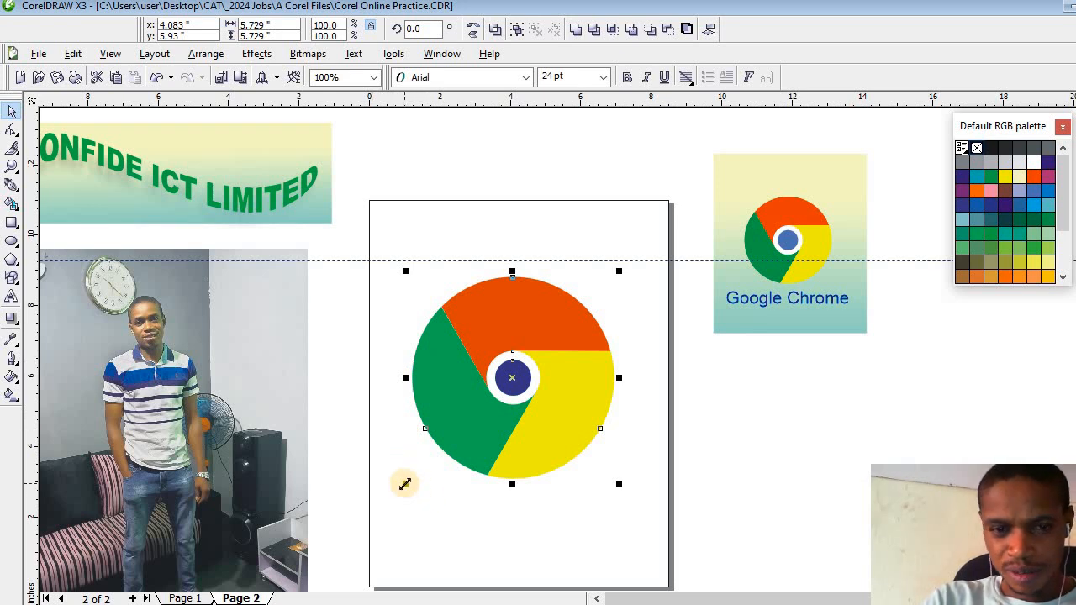
pyautogui.moveTo(404, 483); pyautogui.dragTo(457, 456)
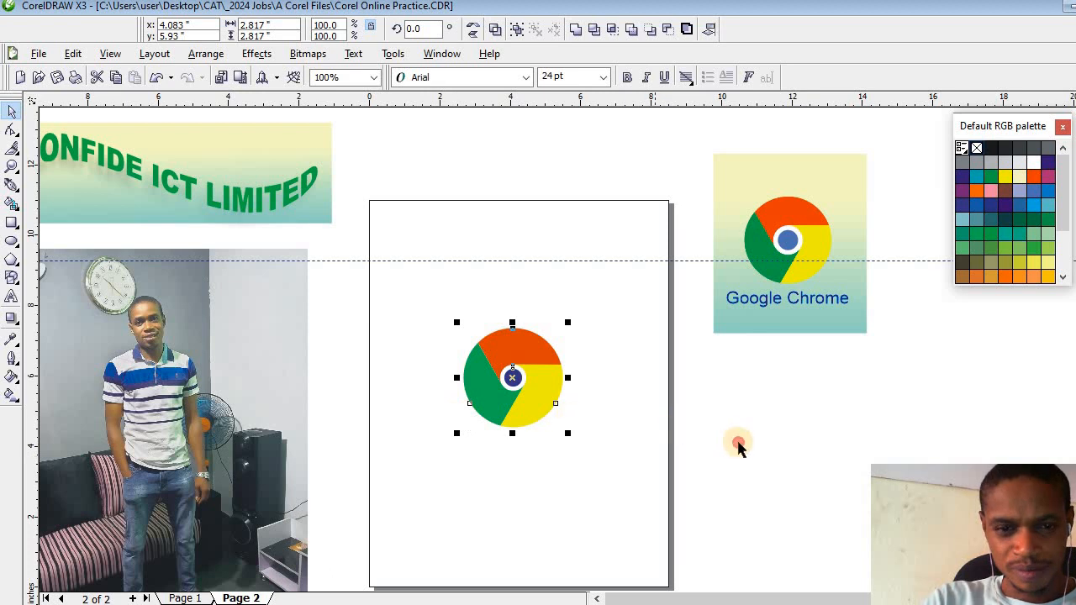
pyautogui.click(600, 406)
pyautogui.moveTo(342, 300); pyautogui.dragTo(550, 447)
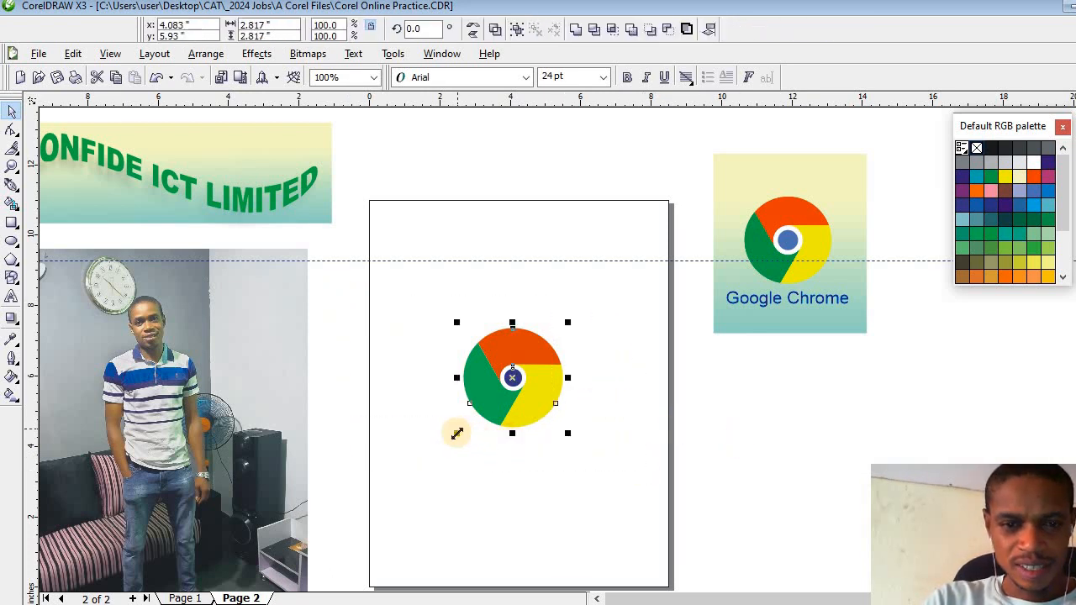
pyautogui.moveTo(456, 433); pyautogui.dragTo(413, 472)
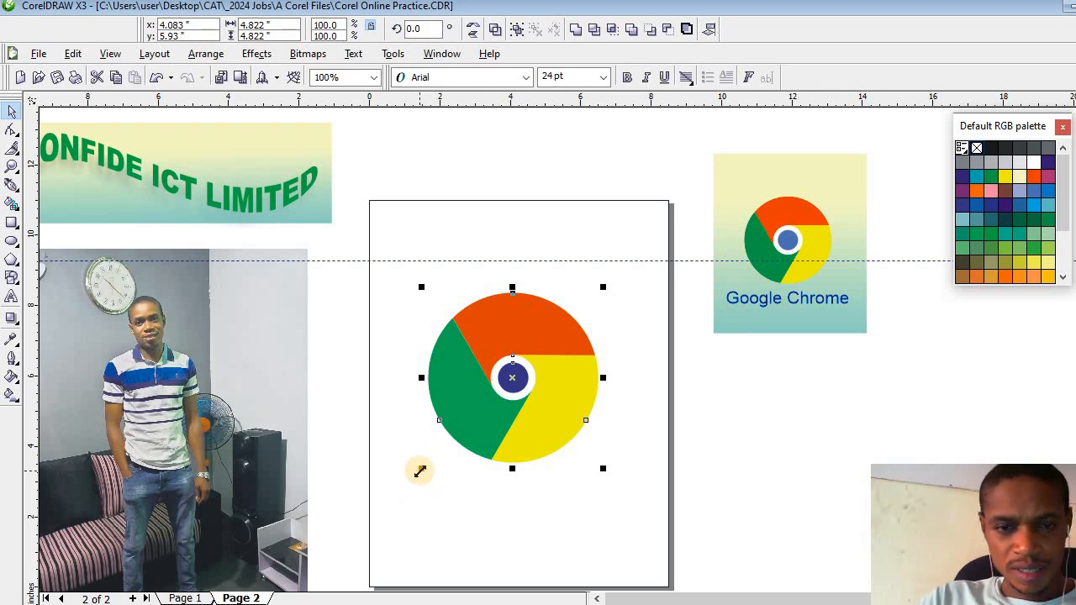
pyautogui.moveTo(421, 471); pyautogui.dragTo(435, 458)
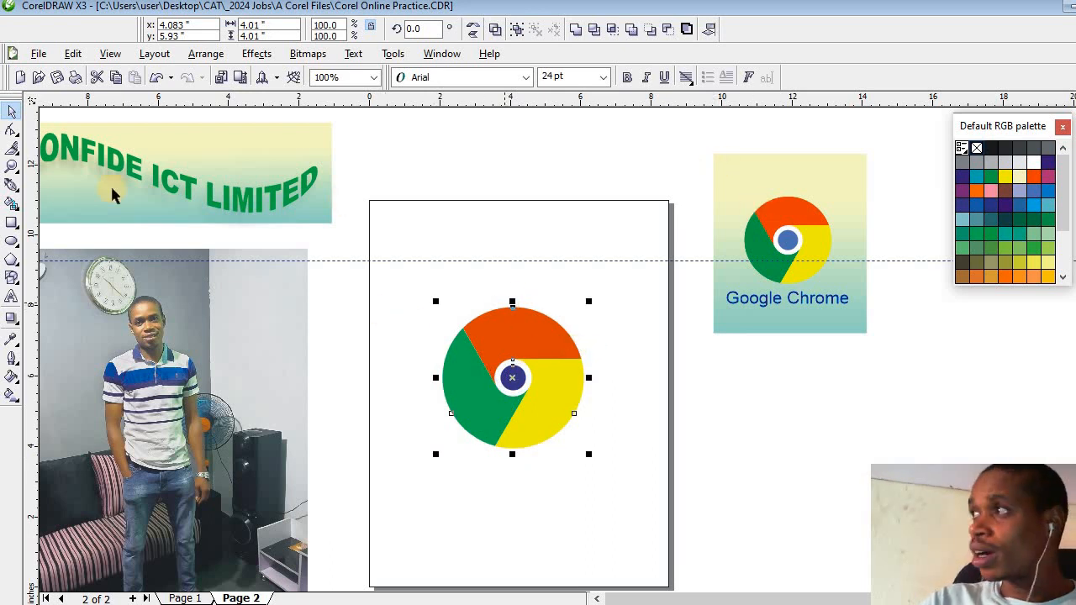
# - Draw a rectangle about 7.11 by 8.04 inches around the logo, centred on the page
pyautogui.click(12, 224)
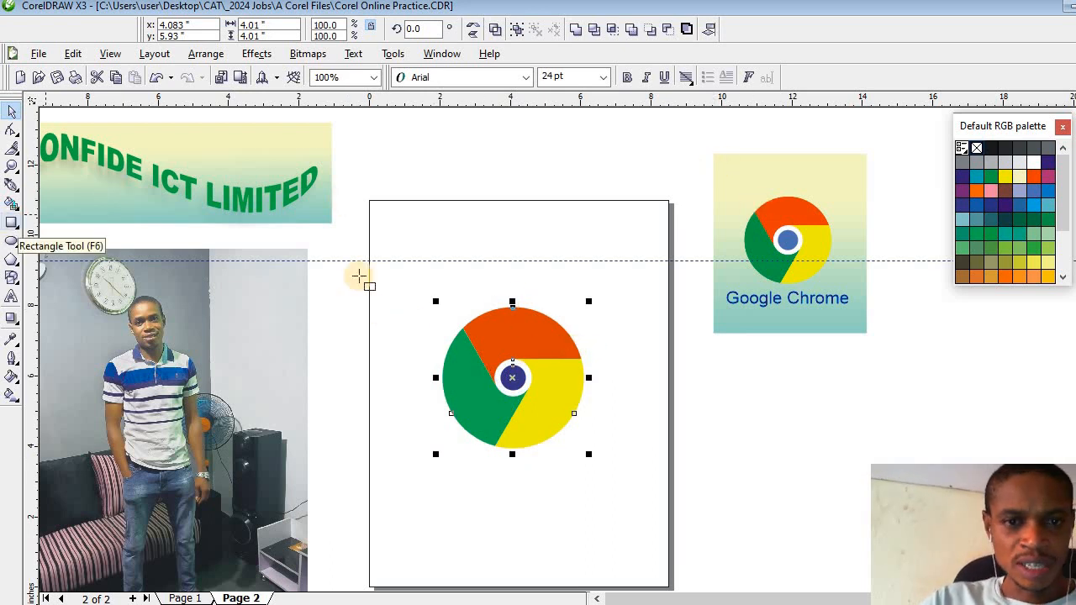
pyautogui.moveTo(390, 244); pyautogui.dragTo(641, 527)
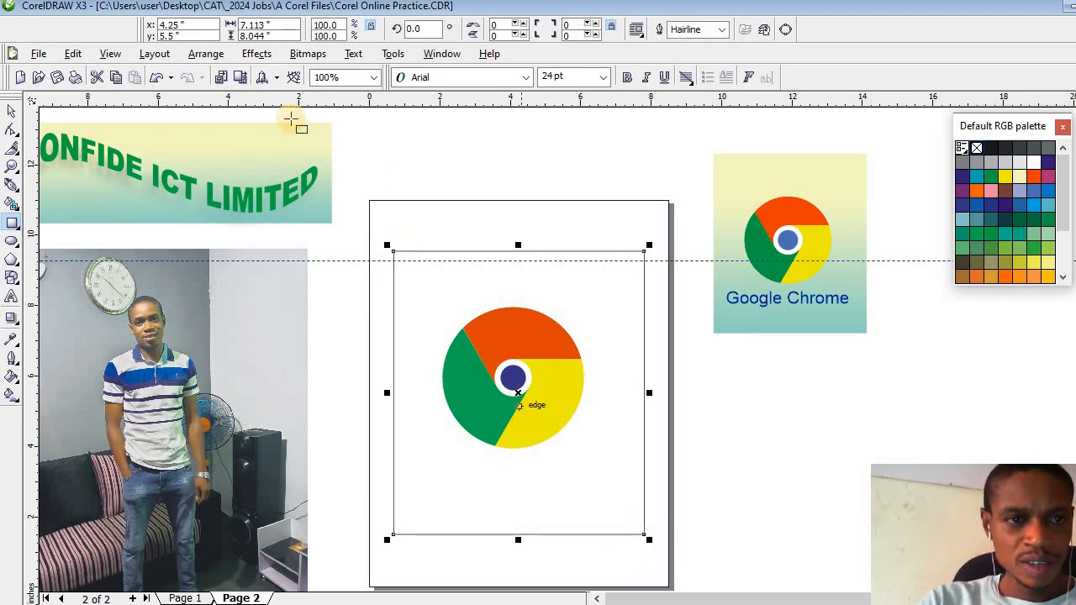
pyautogui.click(12, 110)
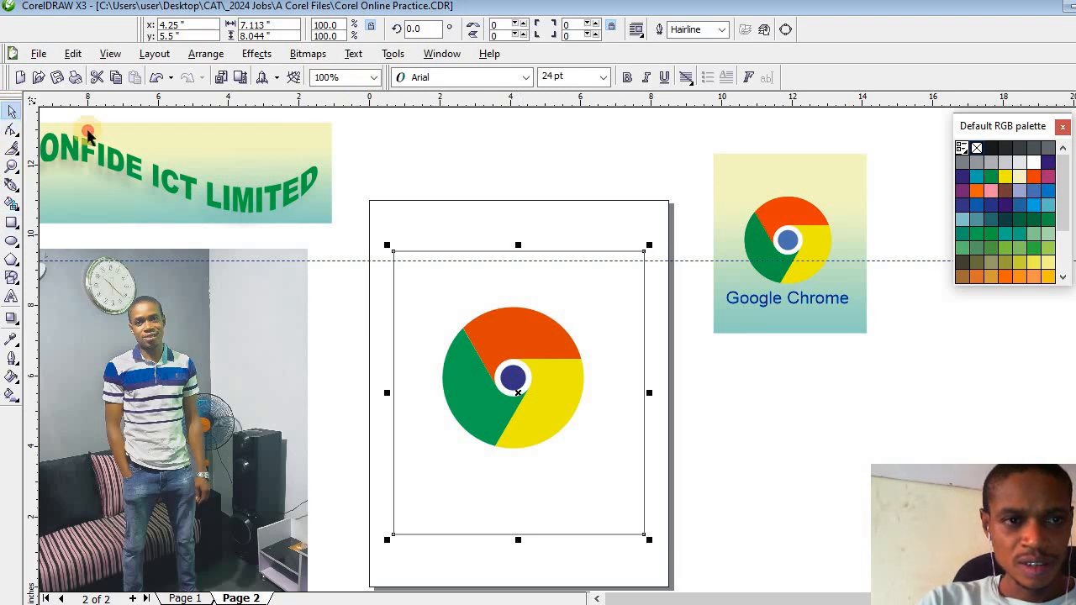
# - Group the logo parts and centre the group on the page inside the rectangle
pyautogui.moveTo(694, 296); pyautogui.dragTo(351, 486)
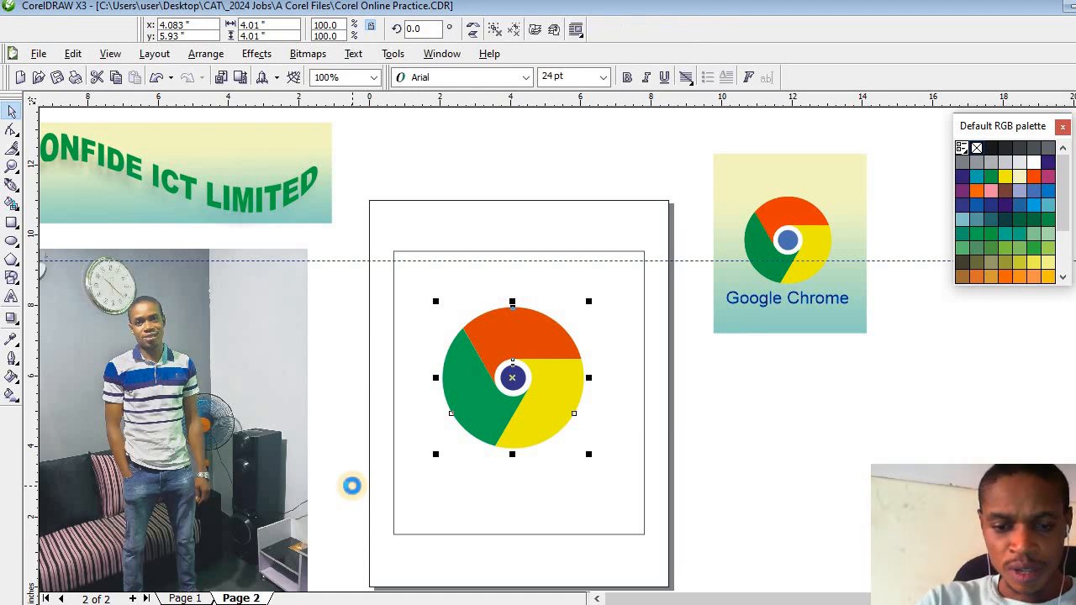
pyautogui.press('p')
# - Apply a linear gradient fill to the rectangle around the logo, running downward from near its top edge to near its bottom edge
pyautogui.click(426, 504)
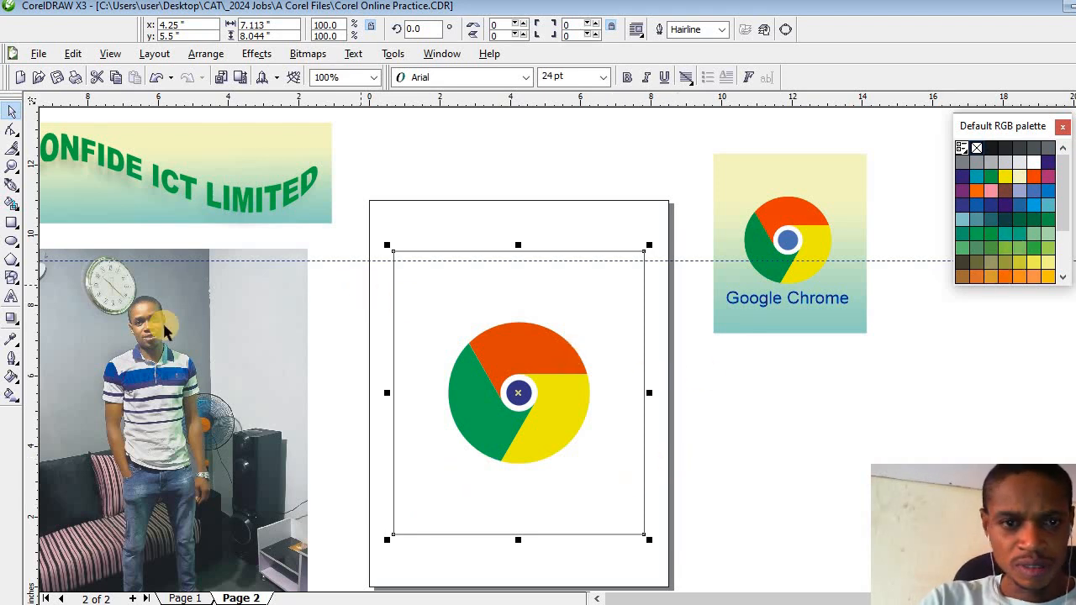
pyautogui.click(12, 395)
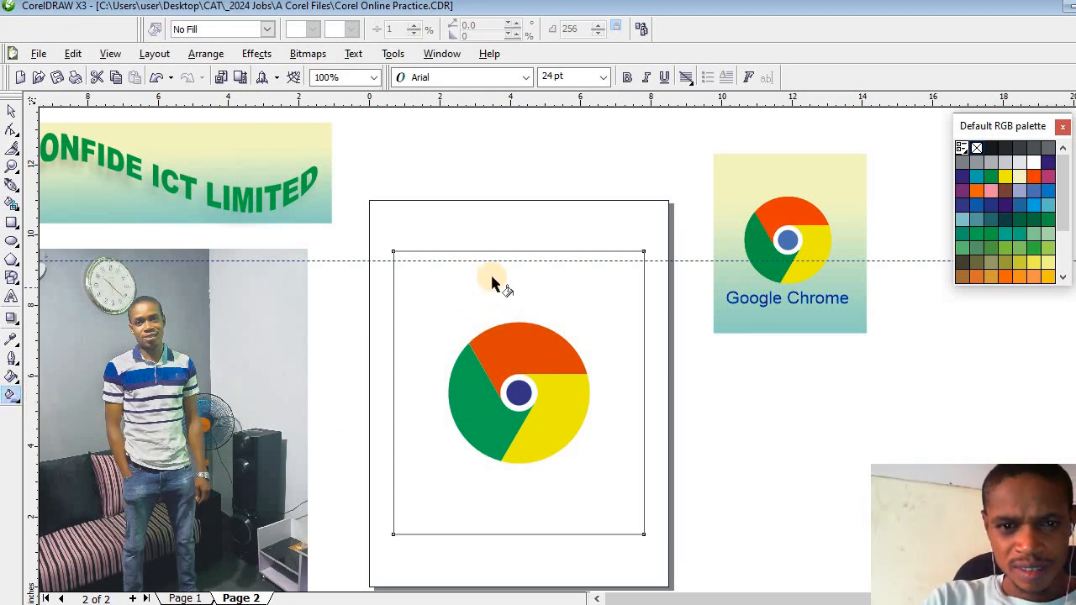
pyautogui.moveTo(492, 278); pyautogui.dragTo(506, 512)
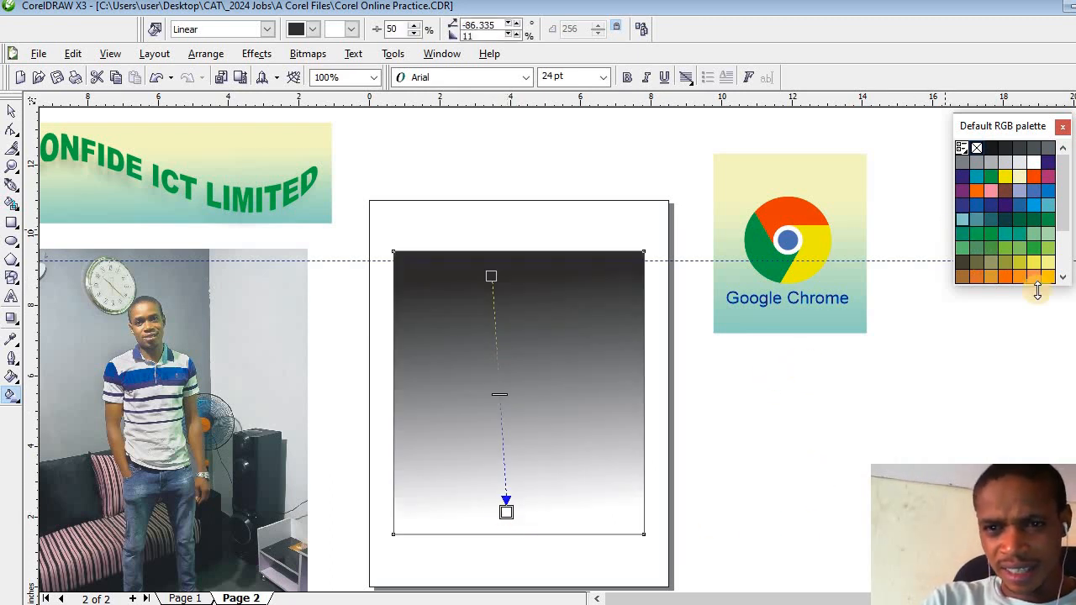
# - Try a Martian Green start colour with a mid green and a pale green end colour in the rectangle's gradient
pyautogui.moveTo(1038, 290); pyautogui.dragTo(987, 269)
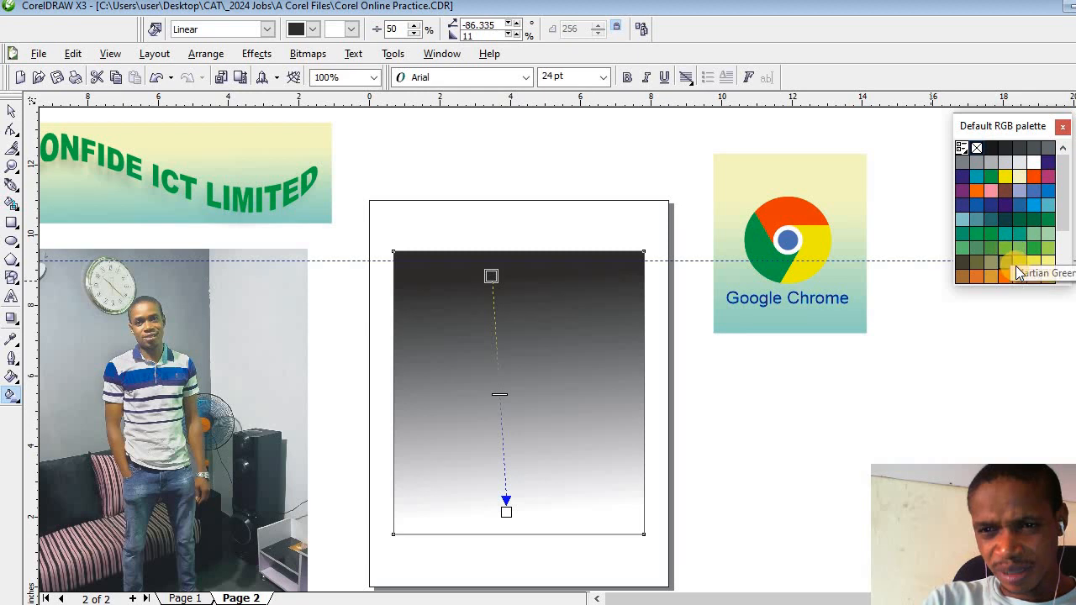
pyautogui.click(1017, 262)
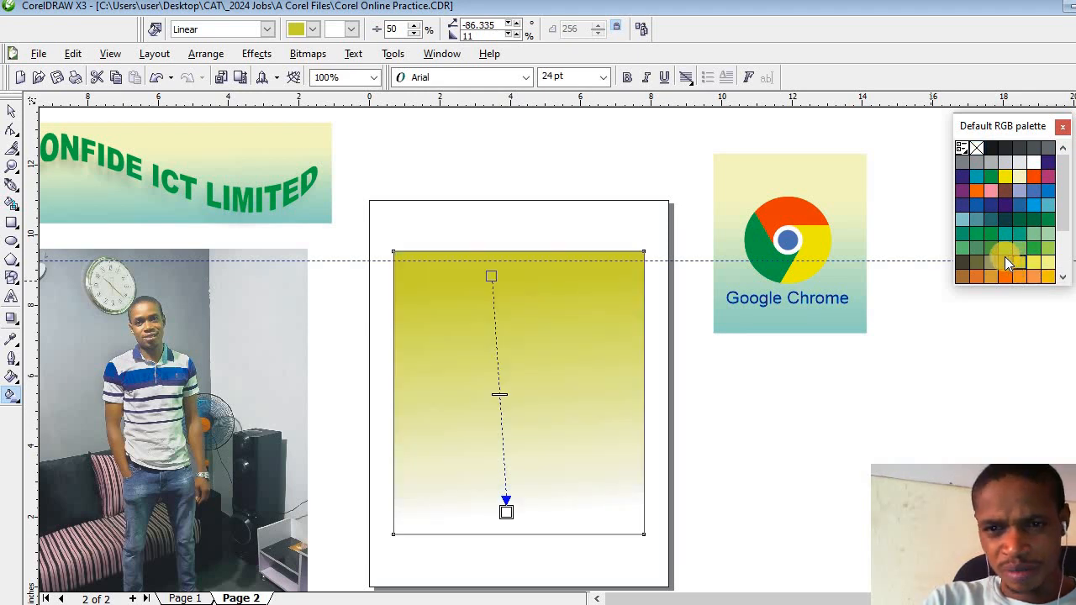
pyautogui.click(1017, 245)
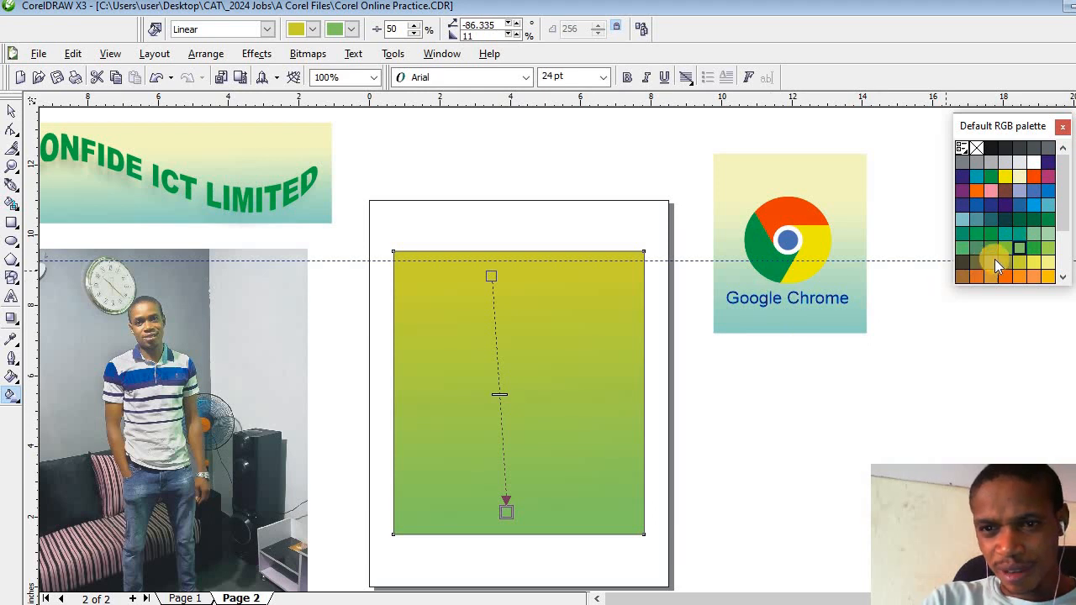
pyautogui.click(1046, 234)
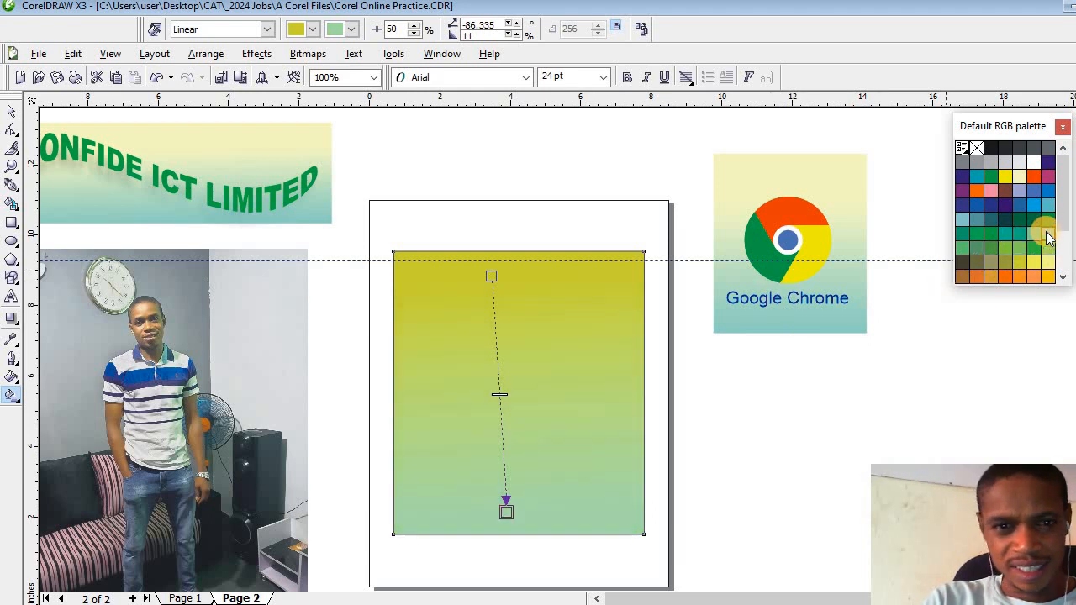
# - Set the start colour of the rectangle's gradient to light yellow after trying pale green
pyautogui.click(491, 278)
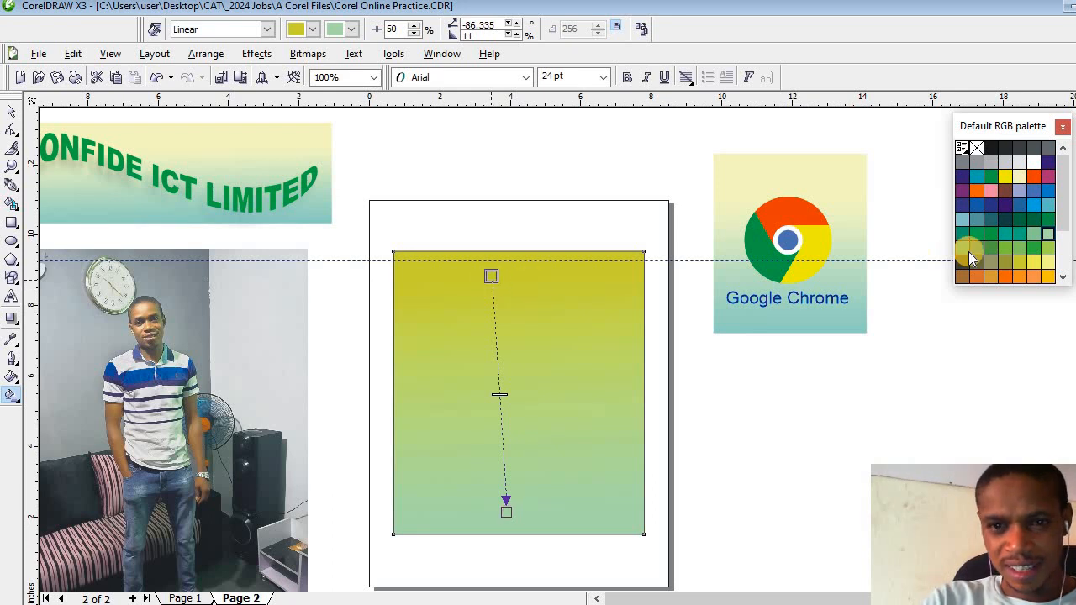
pyautogui.click(1051, 238)
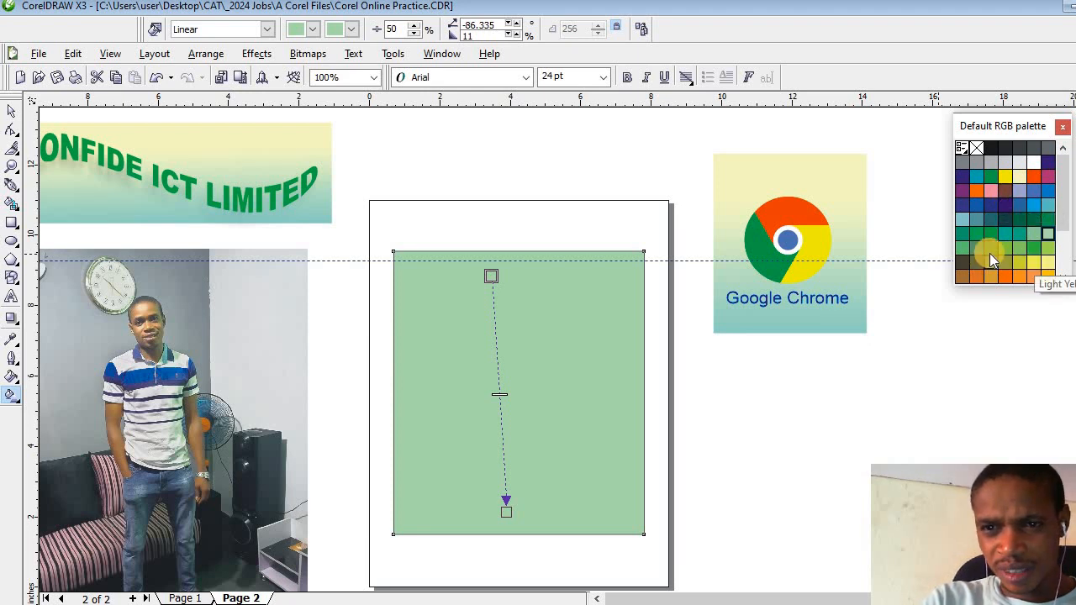
pyautogui.moveTo(1064, 217); pyautogui.dragTo(1064, 244)
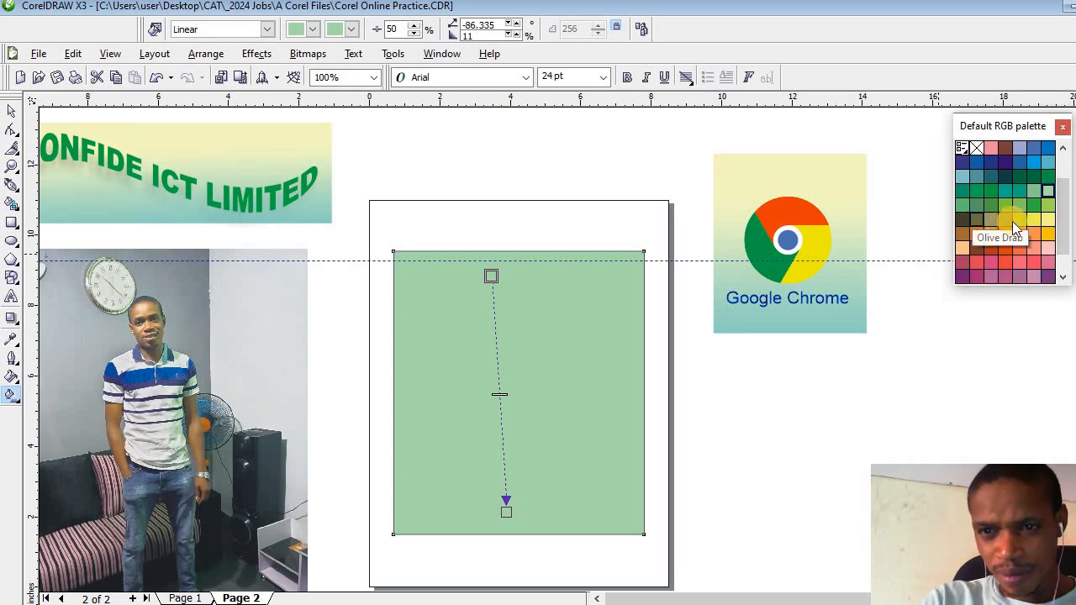
pyautogui.click(1047, 220)
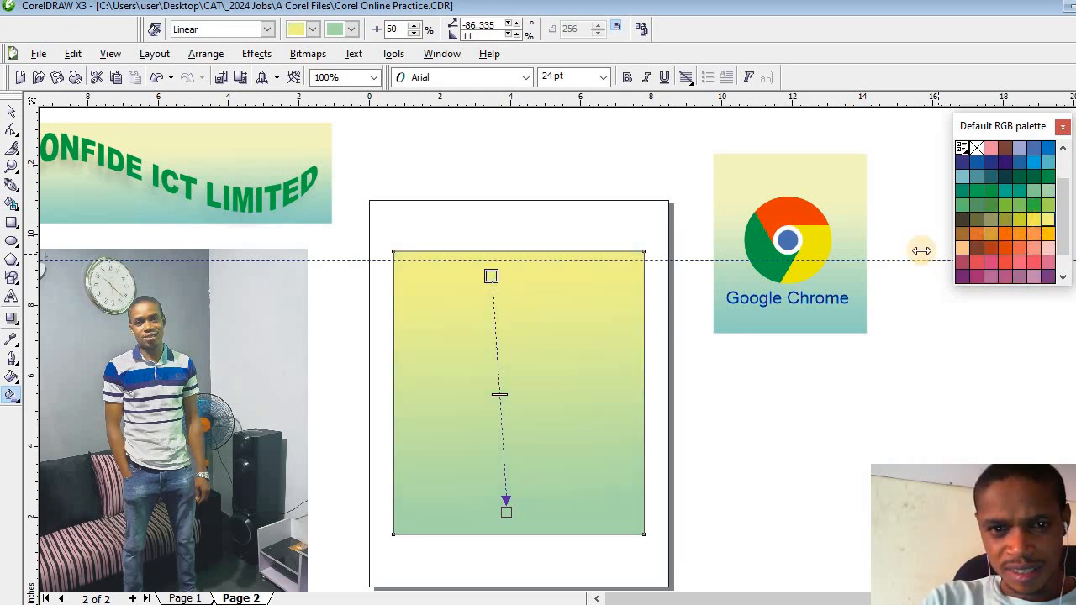
# - Set the end colour of the rectangle's gradient to a soft medium green, comparing it with teal and pale green
pyautogui.click(506, 511)
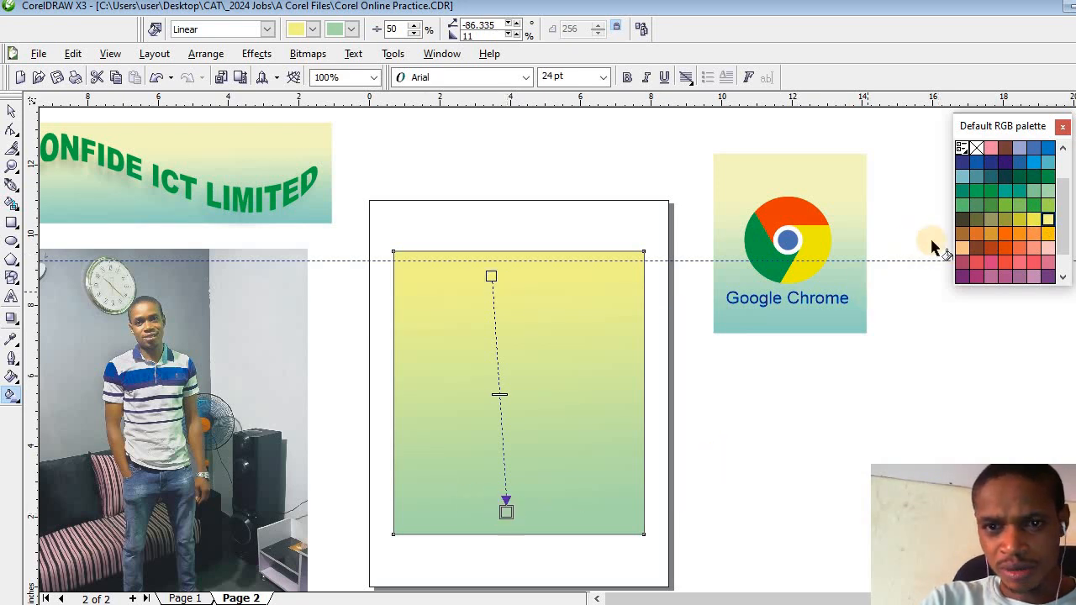
pyautogui.click(1018, 189)
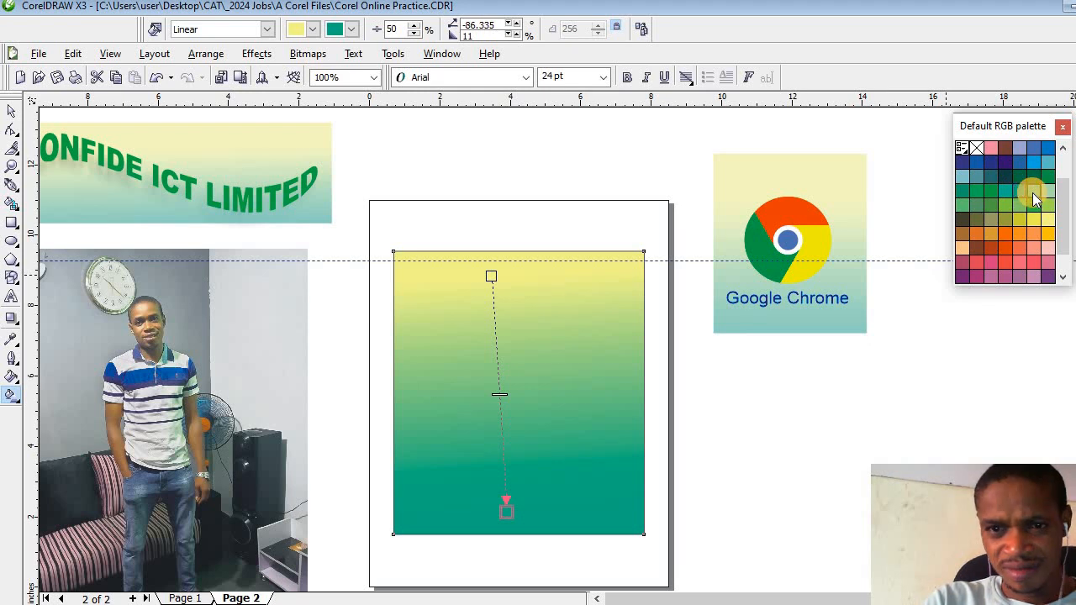
pyautogui.click(1032, 192)
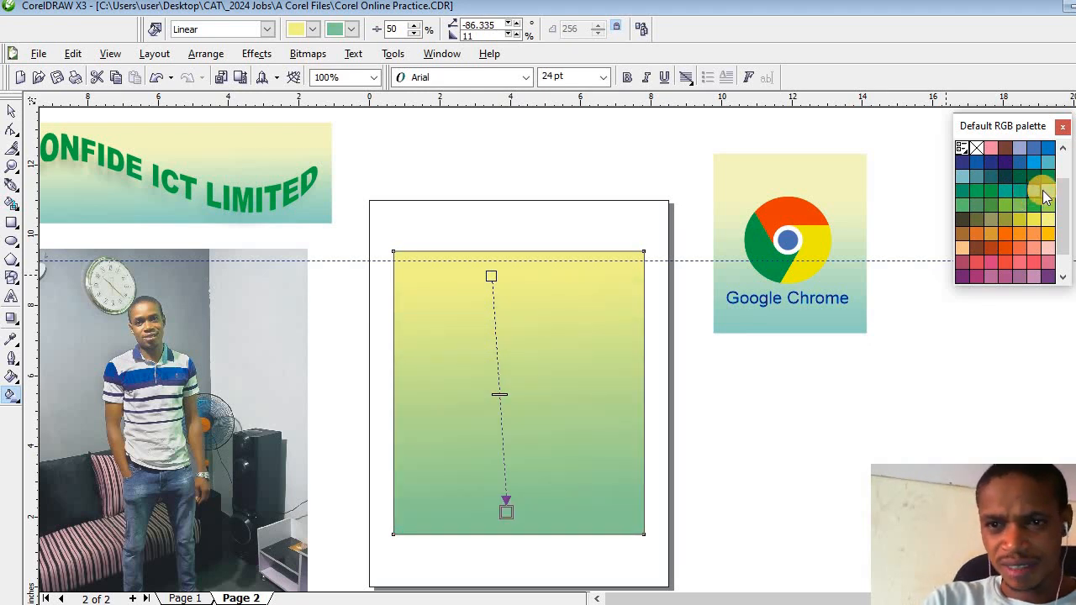
pyautogui.click(1033, 192)
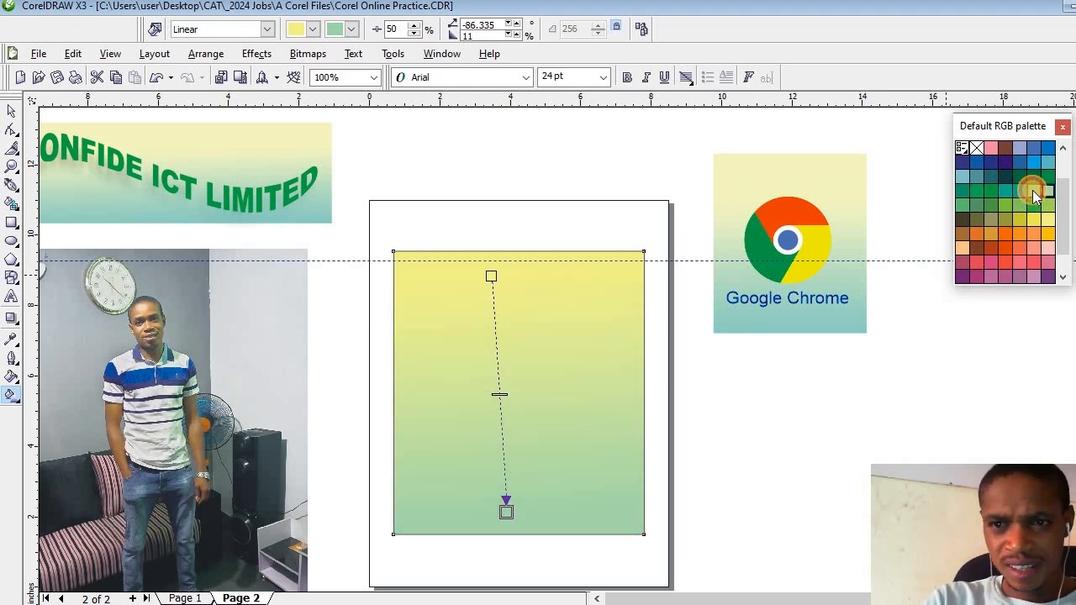
pyautogui.click(1033, 191)
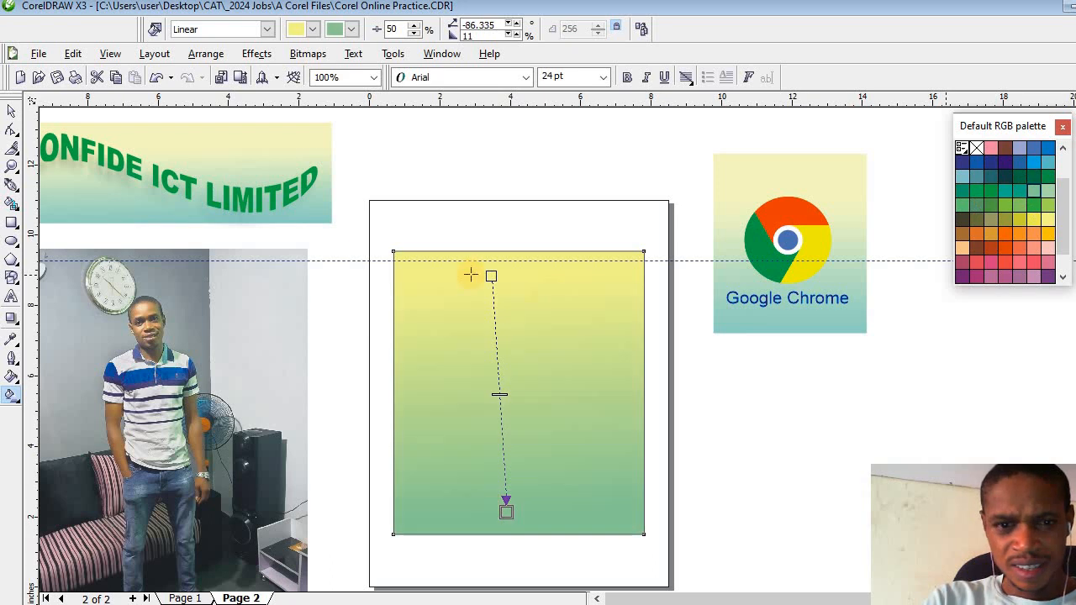
# - Remove the gradient rectangle's outline and send it behind the logo
pyautogui.click(10, 113)
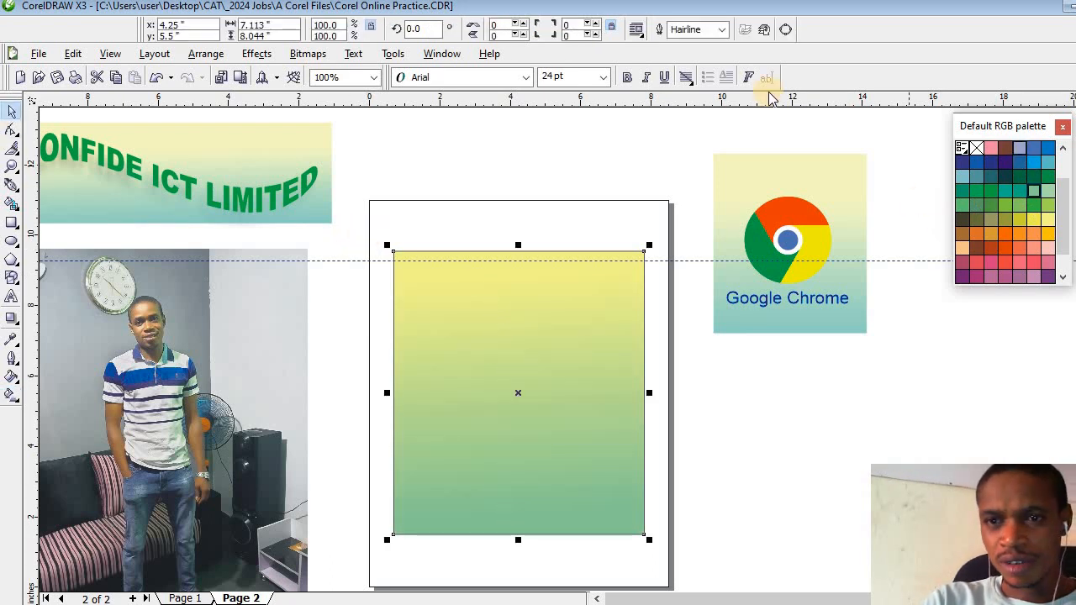
pyautogui.rightClick(975, 148)
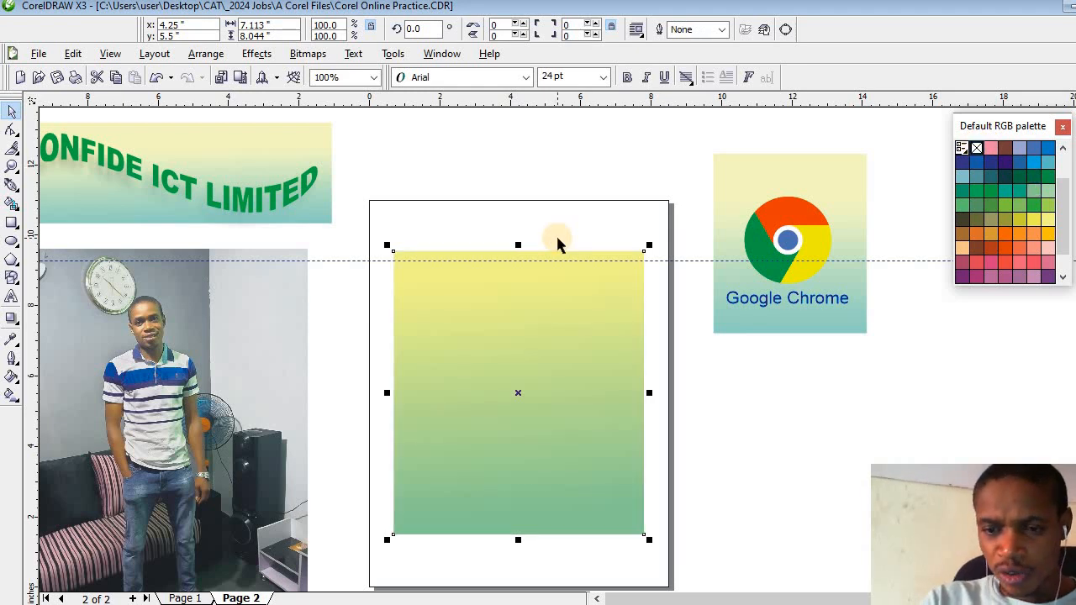
pyautogui.hotkey('shift', 'pagedown')
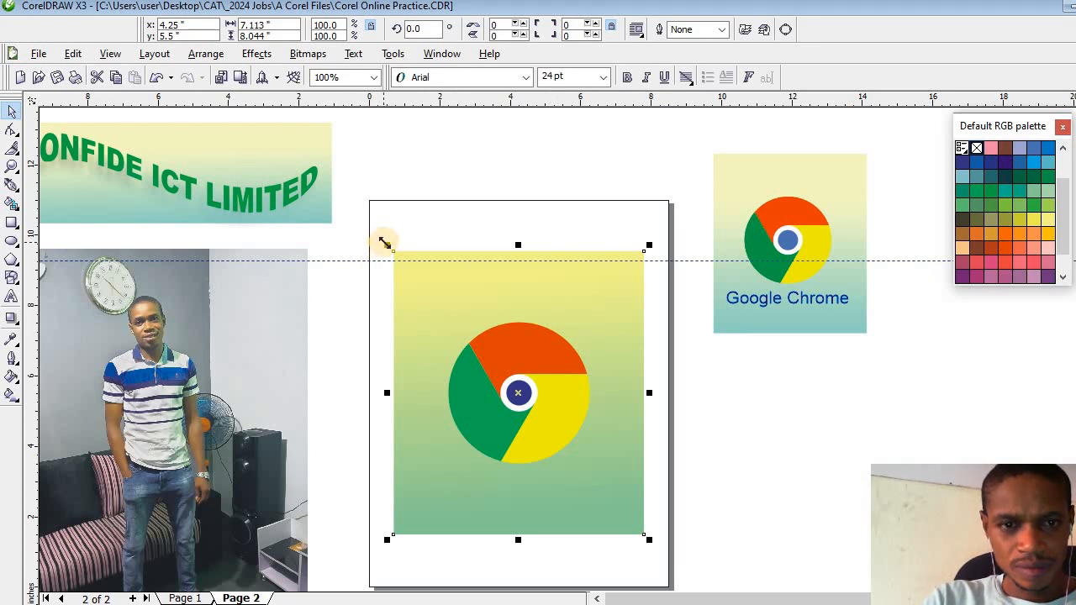
# - Scale the gradient rectangle proportionally to about 5.98 by 6.77 inches and centre it on the page behind the logo
pyautogui.moveTo(385, 242); pyautogui.dragTo(423, 289)
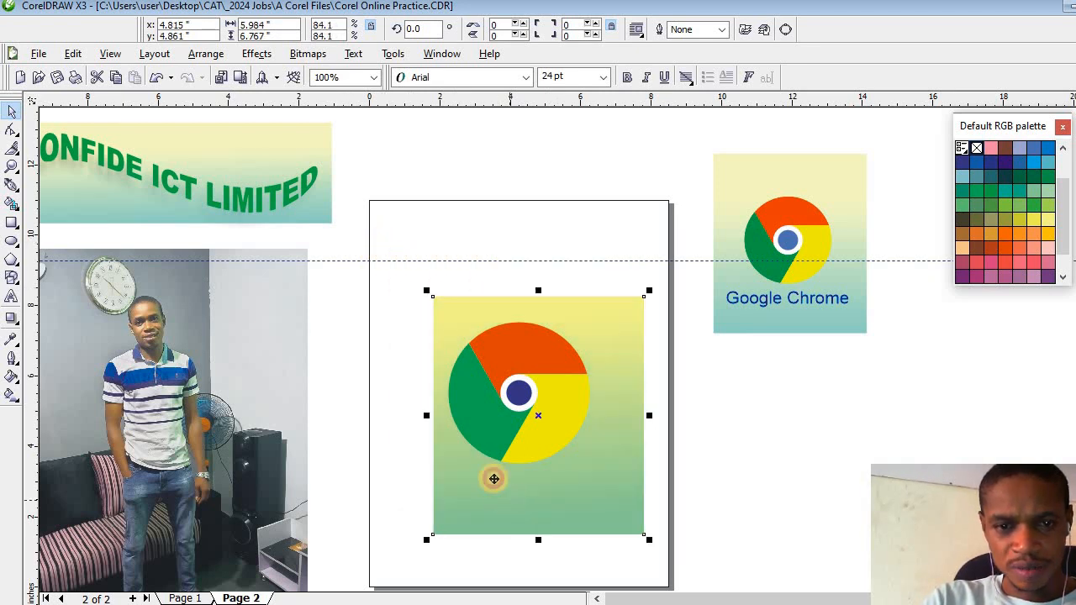
pyautogui.moveTo(494, 479); pyautogui.dragTo(487, 470)
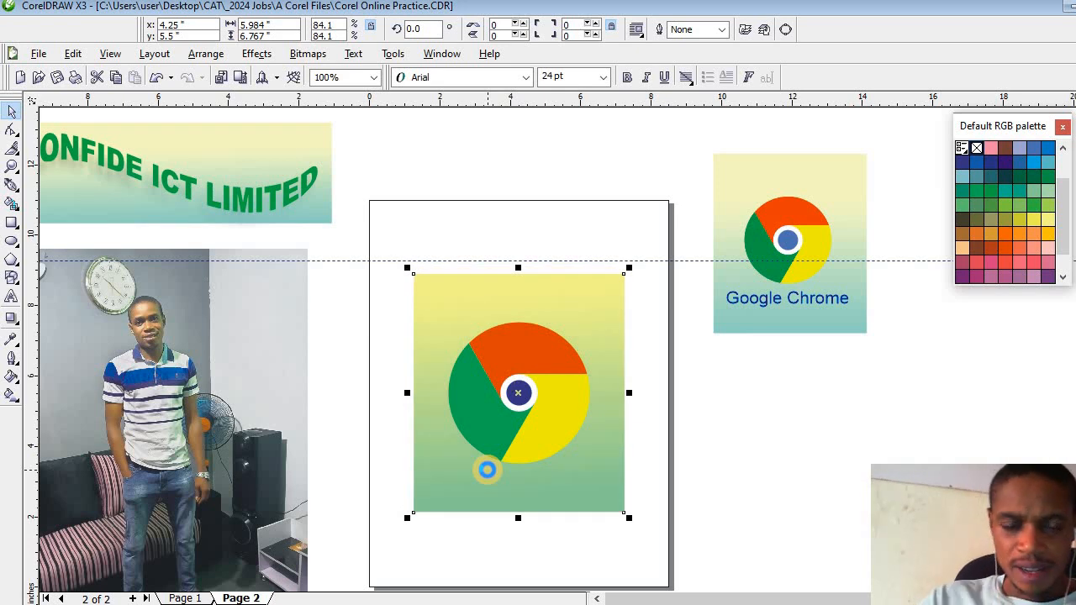
# - Add the text "Google Chrome" in 24 pt Arial below the logo, inside the gradient rectangle
pyautogui.click(10, 300)
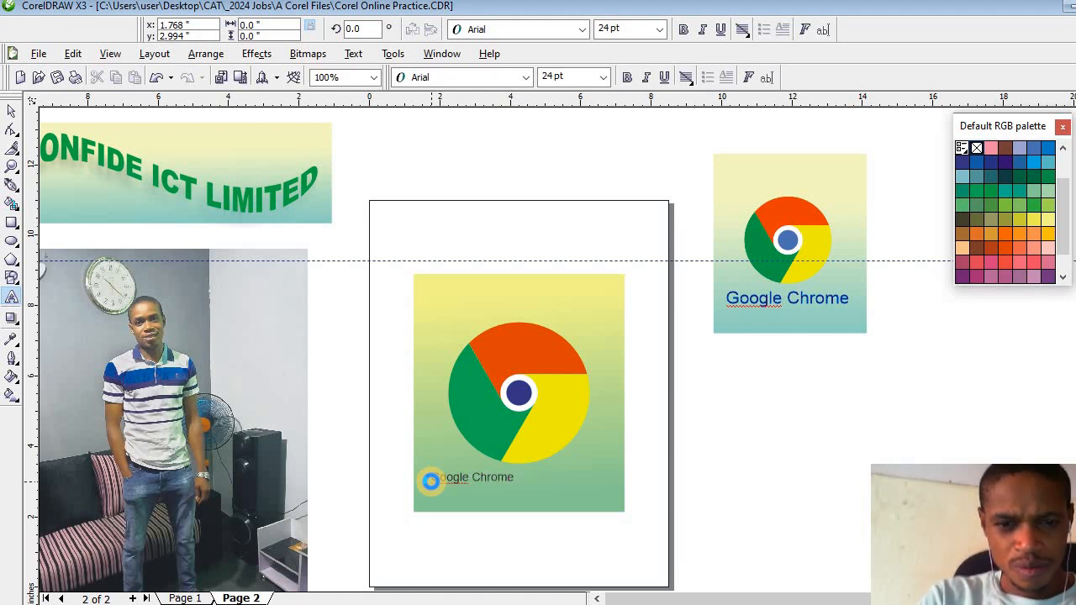
pyautogui.click(10, 112)
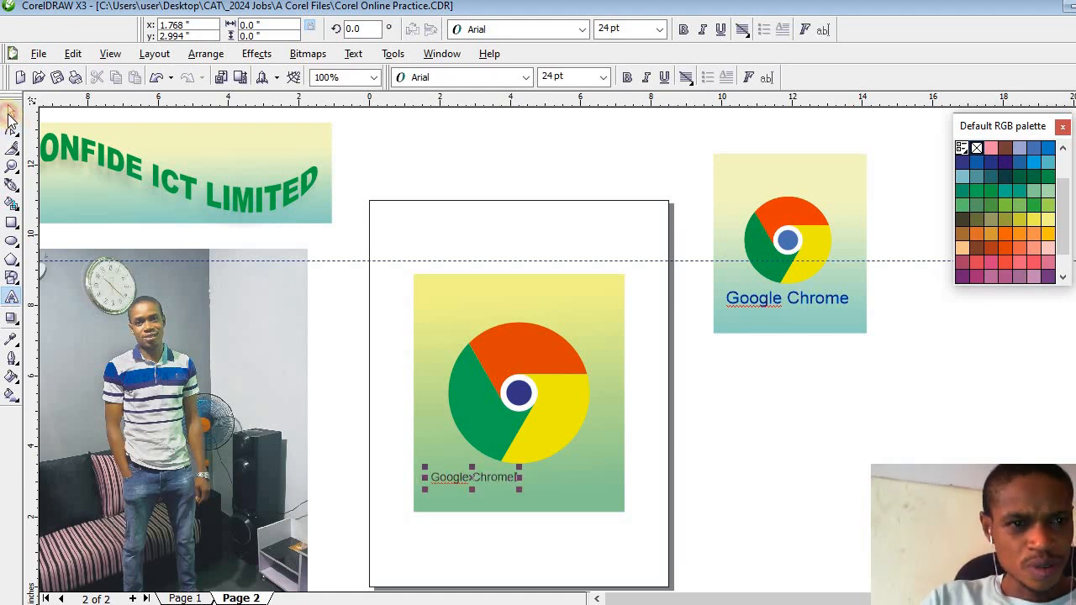
pyautogui.click(11, 115)
# - Enlarge the "Google Chrome" text to about 43.7 pt and position it centrally beneath the logo
pyautogui.press('Right')
pyautogui.press('Right')
pyautogui.press('Right')
pyautogui.press('Right')
pyautogui.press('Right')
pyautogui.press('Right')
pyautogui.press('Right')
pyautogui.press('Right')
pyautogui.press('Right')
pyautogui.press('Right')
pyautogui.press('Right')
pyautogui.press('Right')
pyautogui.press('Right')
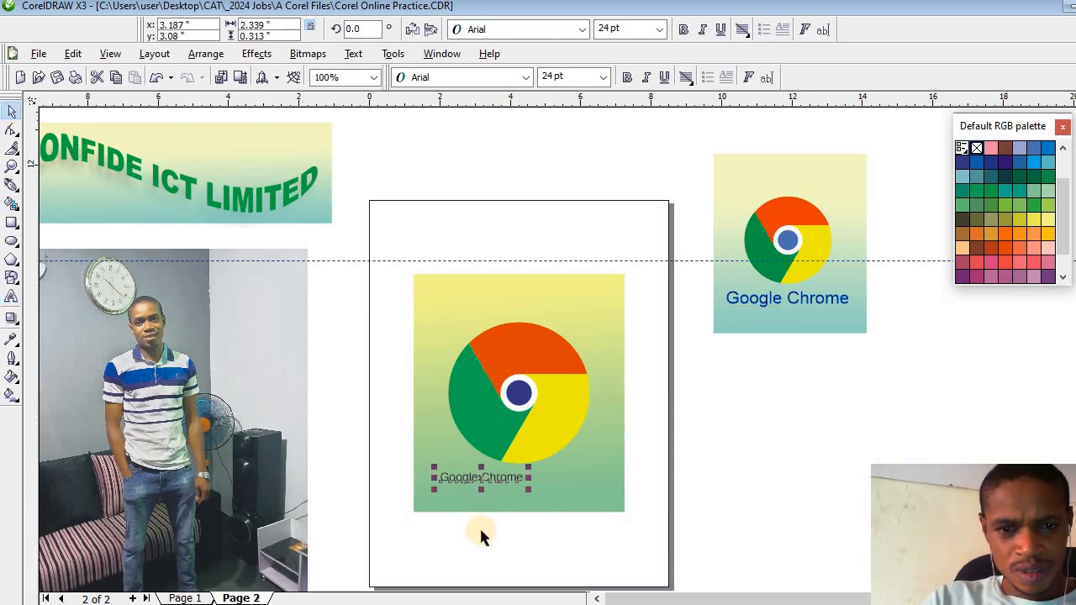
pyautogui.moveTo(484, 482); pyautogui.dragTo(434, 507)
pyautogui.press('Down')
pyautogui.press('Down')
pyautogui.press('Down')
pyautogui.press('Down')
pyautogui.press('Down')
pyautogui.press('Down')
pyautogui.press('Down')
pyautogui.press('Down')
pyautogui.press('Down')
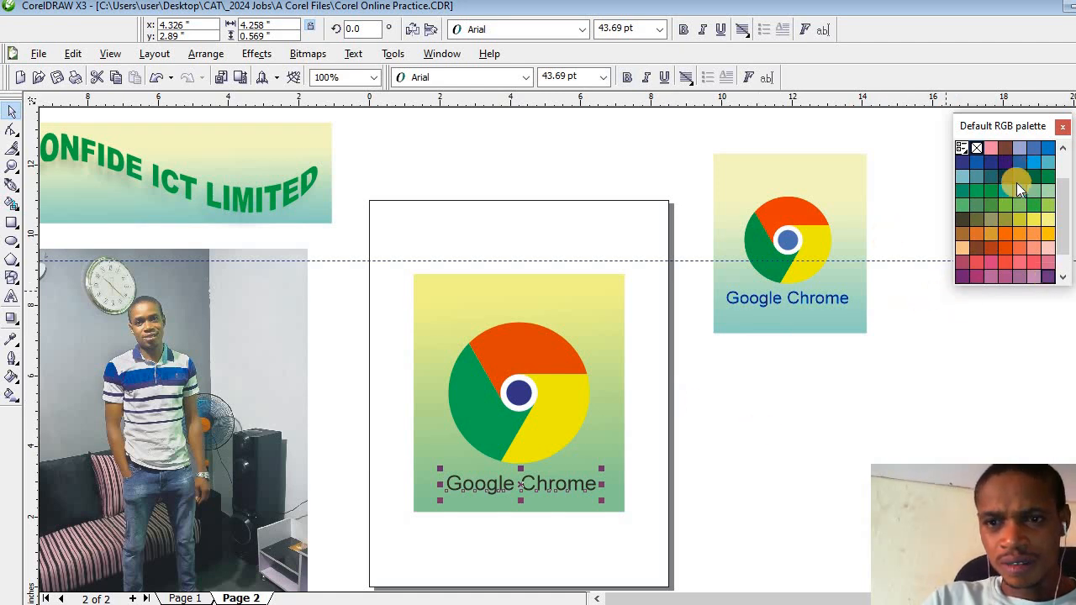
# - Colour the "Google Chrome" text dark violet-blue after trying a medium blue, and deselect it
pyautogui.click(1019, 161)
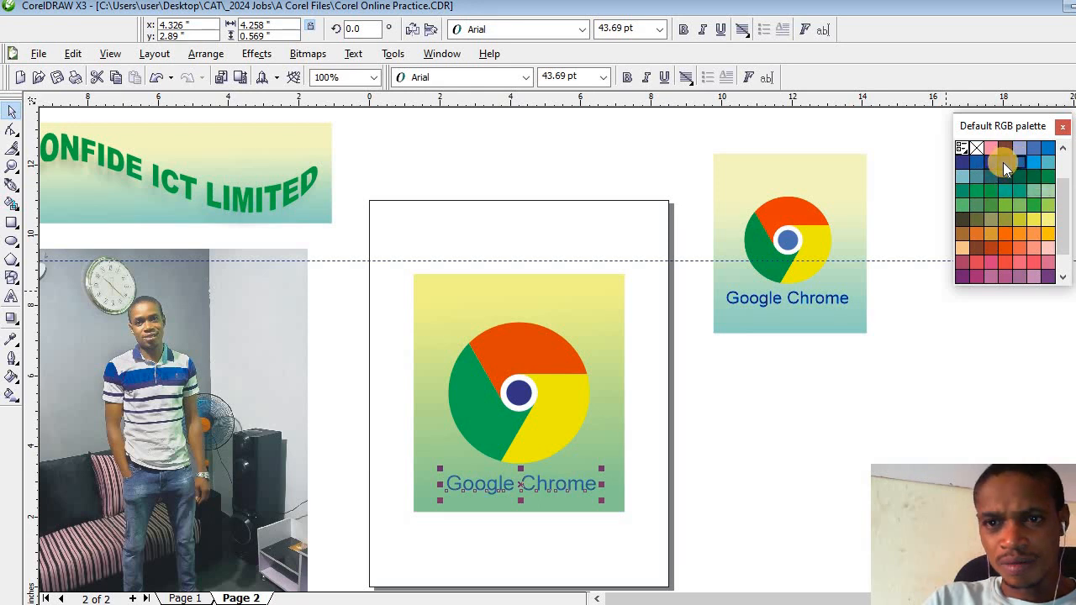
pyautogui.click(1004, 162)
pyautogui.click(755, 428)
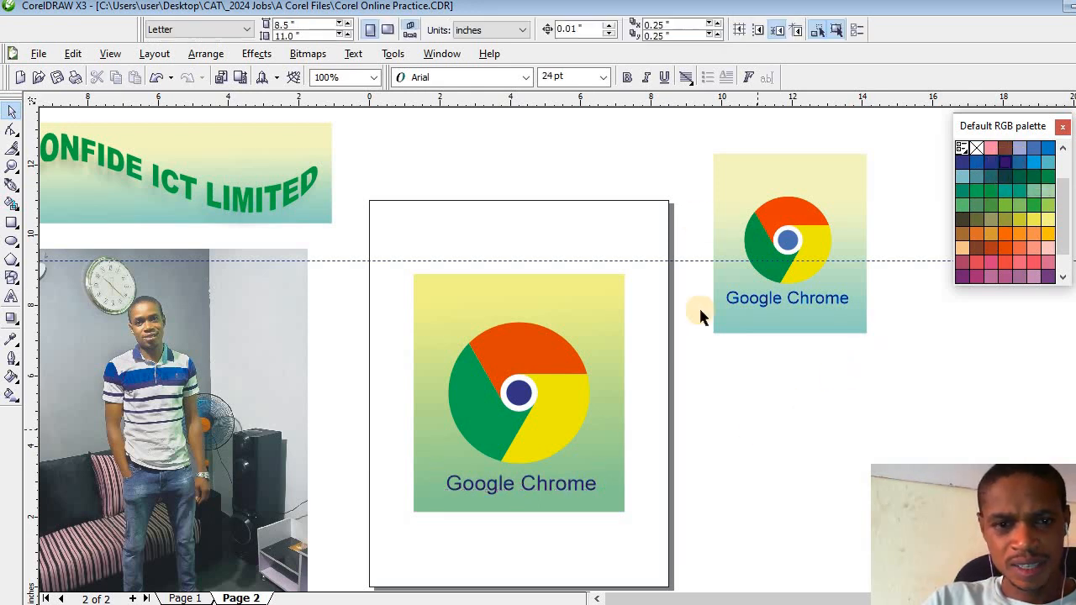
# - Scale the logo, text and background together to about 3.77 by 4.27 inches and move them off the page below the reference logo
pyautogui.moveTo(348, 244); pyautogui.dragTo(660, 554)
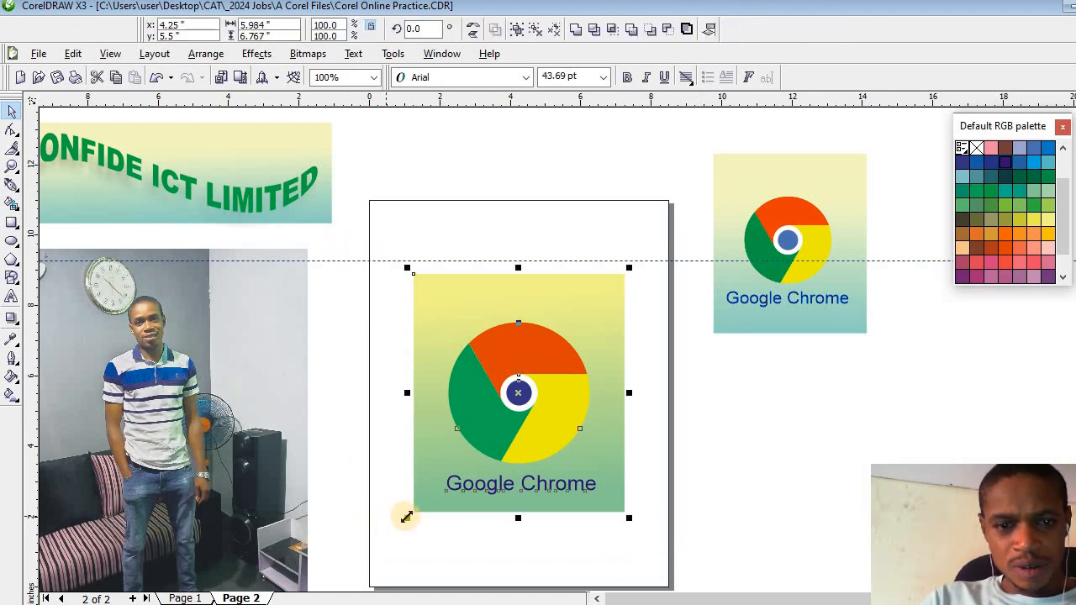
pyautogui.moveTo(406, 518); pyautogui.dragTo(446, 480)
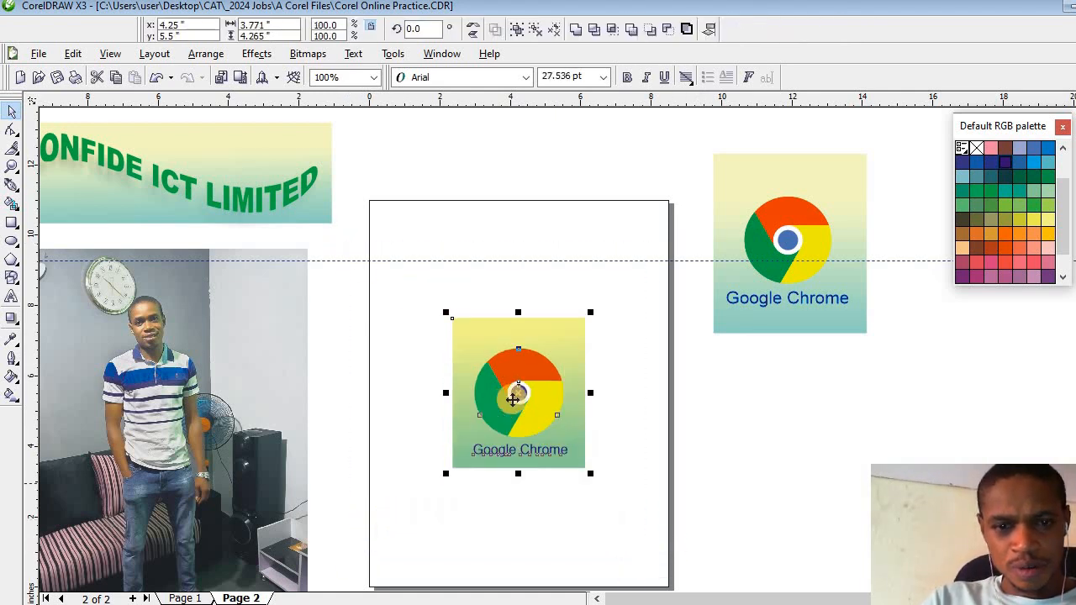
pyautogui.moveTo(519, 395); pyautogui.dragTo(784, 429)
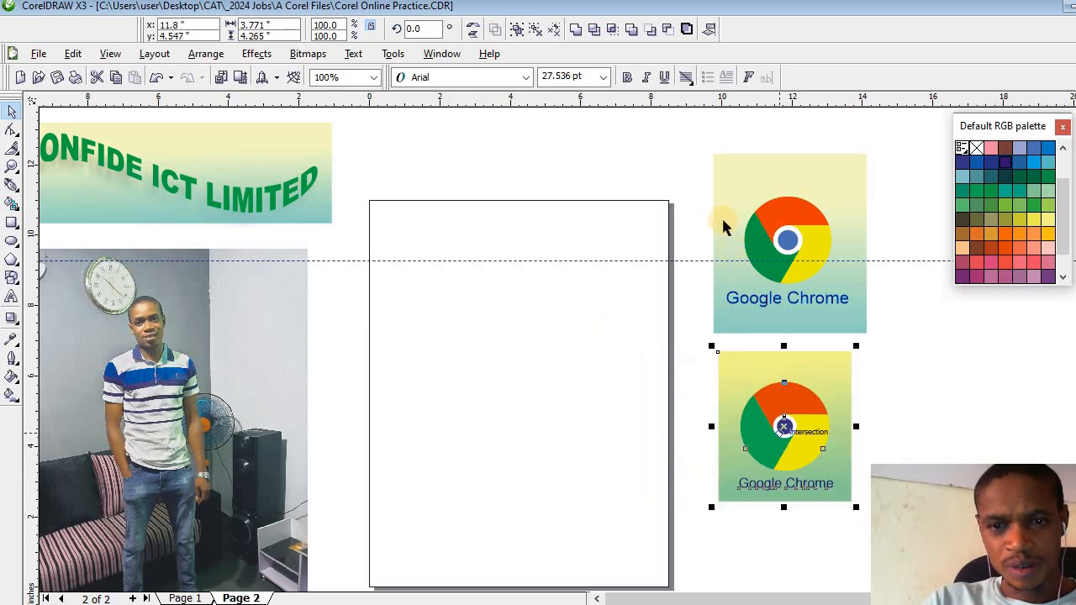
# - Delete the original reference Chrome artwork and move the new logo artwork up beside the upper part of the page
pyautogui.moveTo(678, 144); pyautogui.dragTo(922, 352)
pyautogui.press('Delete')
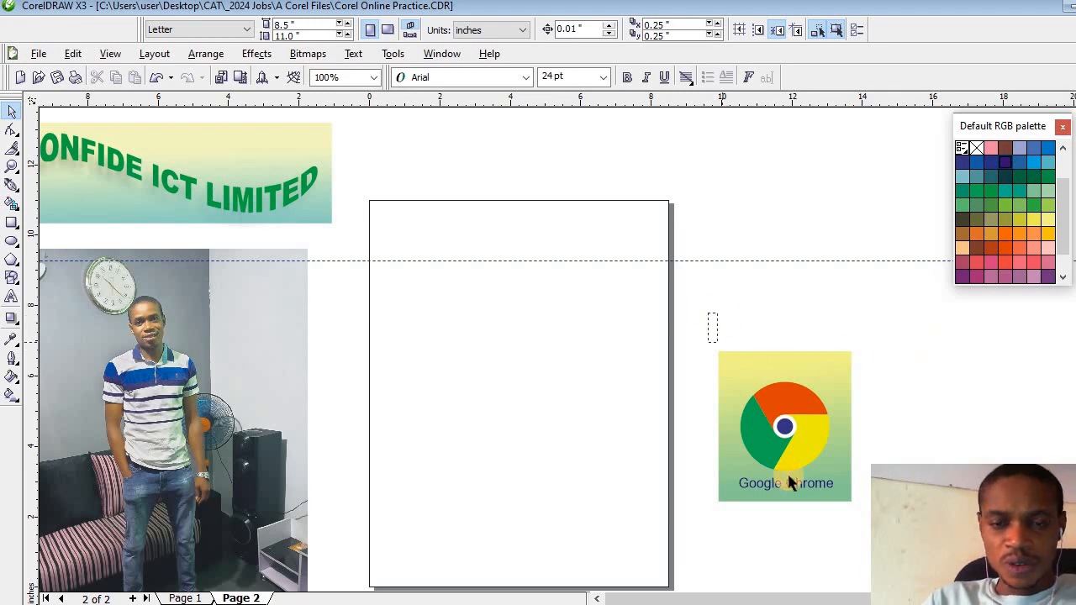
pyautogui.moveTo(870, 525); pyautogui.dragTo(872, 526)
pyautogui.moveTo(779, 429); pyautogui.dragTo(772, 278)
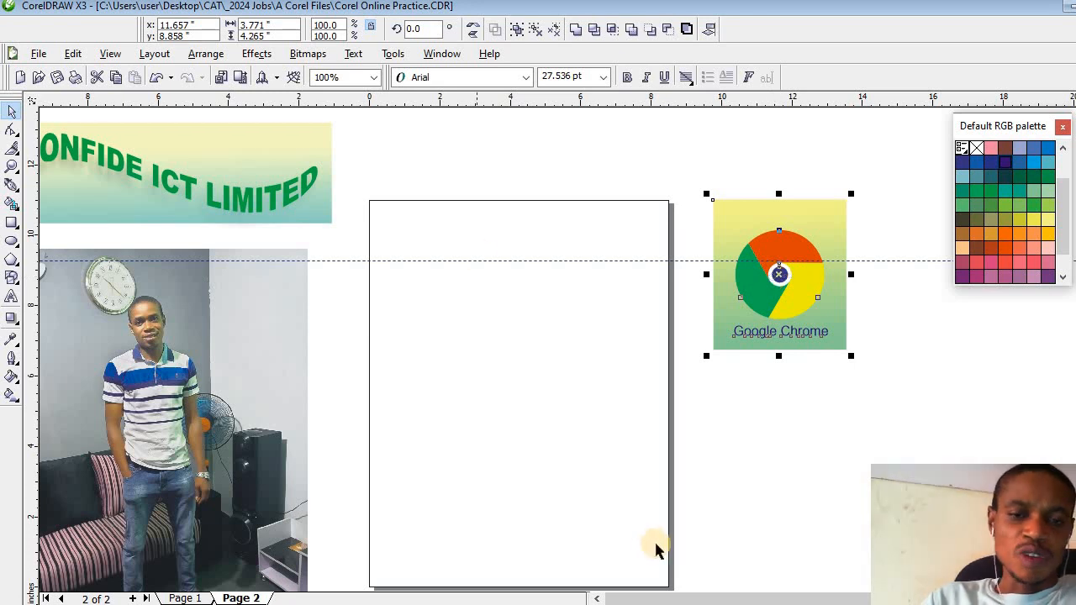
# - Move the whole "CONFIDE ICT LIMITED" banner with its background so that it sits centred above the page
pyautogui.click(598, 599)
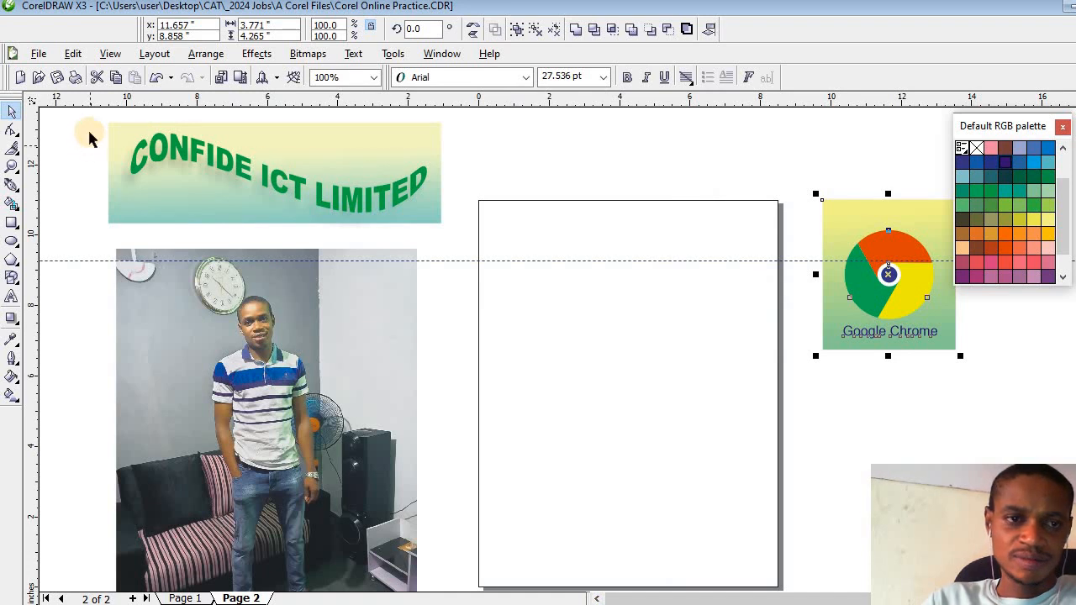
pyautogui.moveTo(89, 115); pyautogui.dragTo(501, 252)
pyautogui.moveTo(274, 167); pyautogui.dragTo(622, 149)
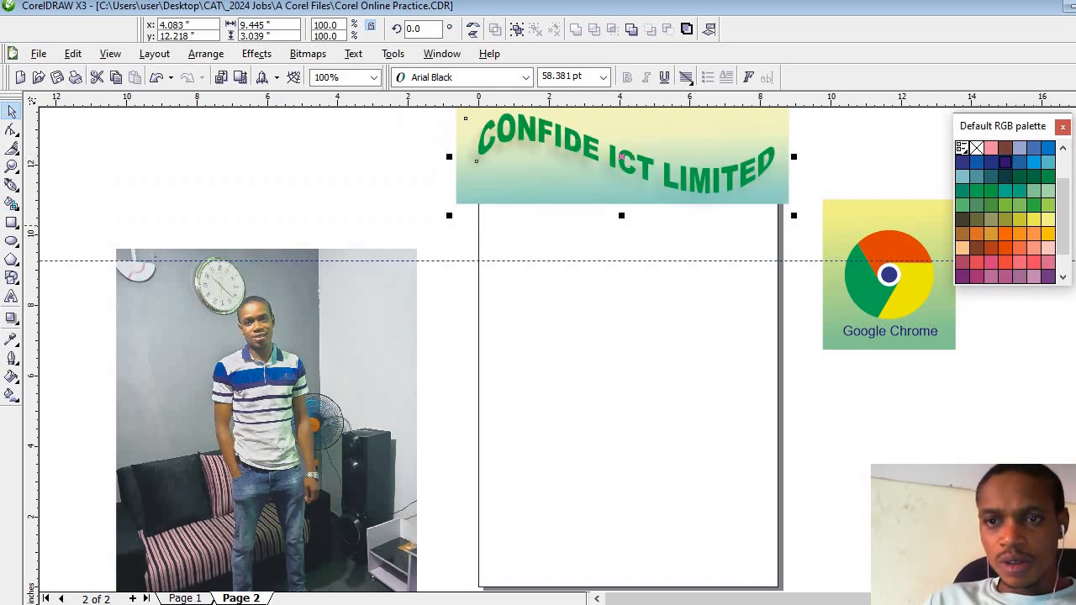
pyautogui.scroll(1, 496, 350)
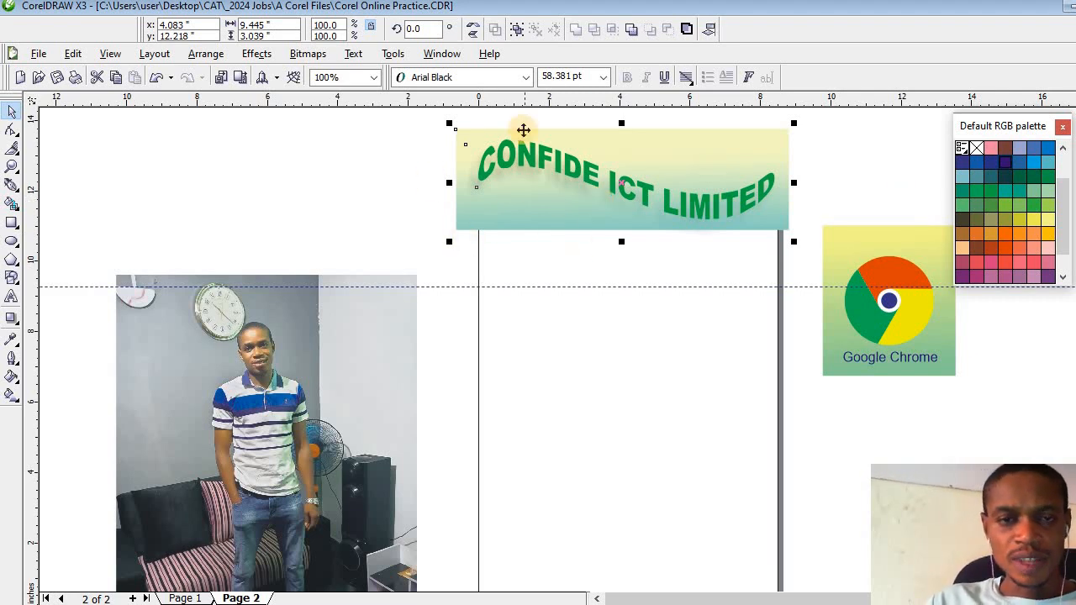
# - Move the whole "CONFIDE ICT LIMITED" banner with its background up clear of the page's upper edge and deselect it
pyautogui.moveTo(367, 114); pyautogui.dragTo(824, 256)
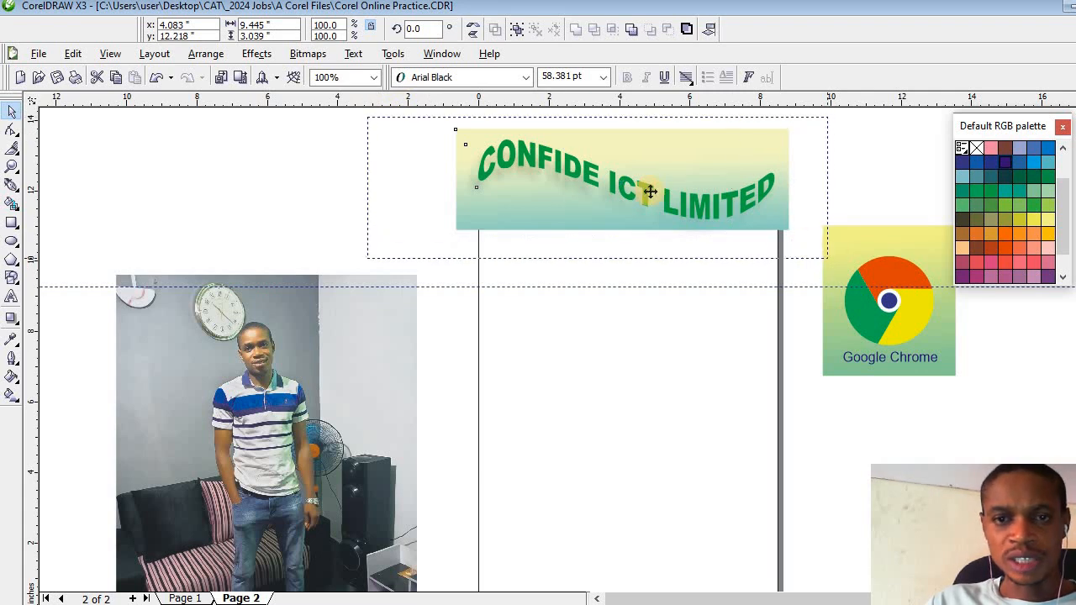
pyautogui.moveTo(624, 188); pyautogui.dragTo(610, 160)
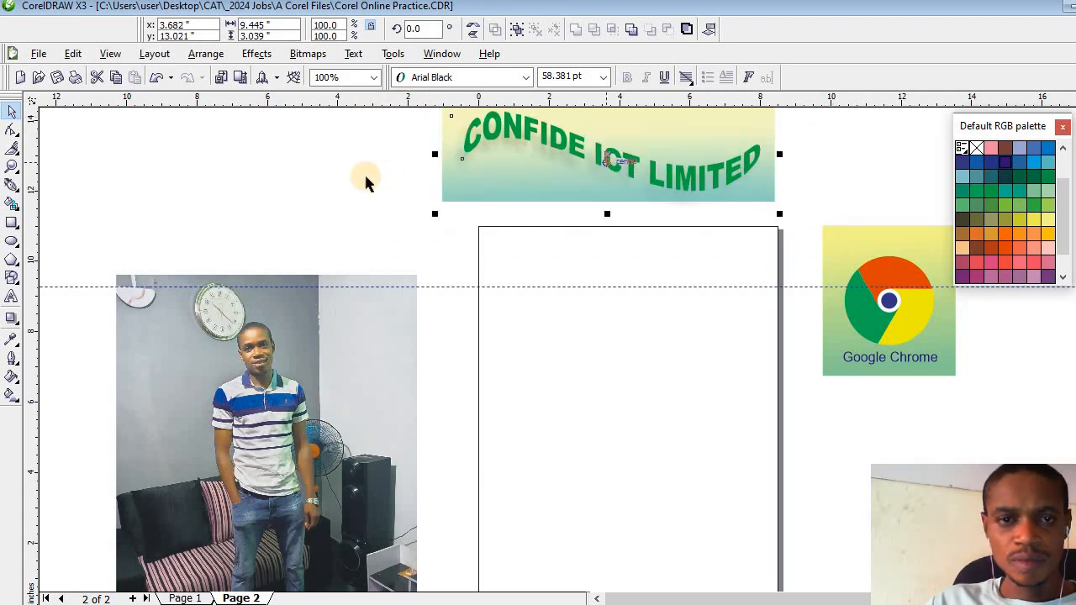
pyautogui.click(366, 178)
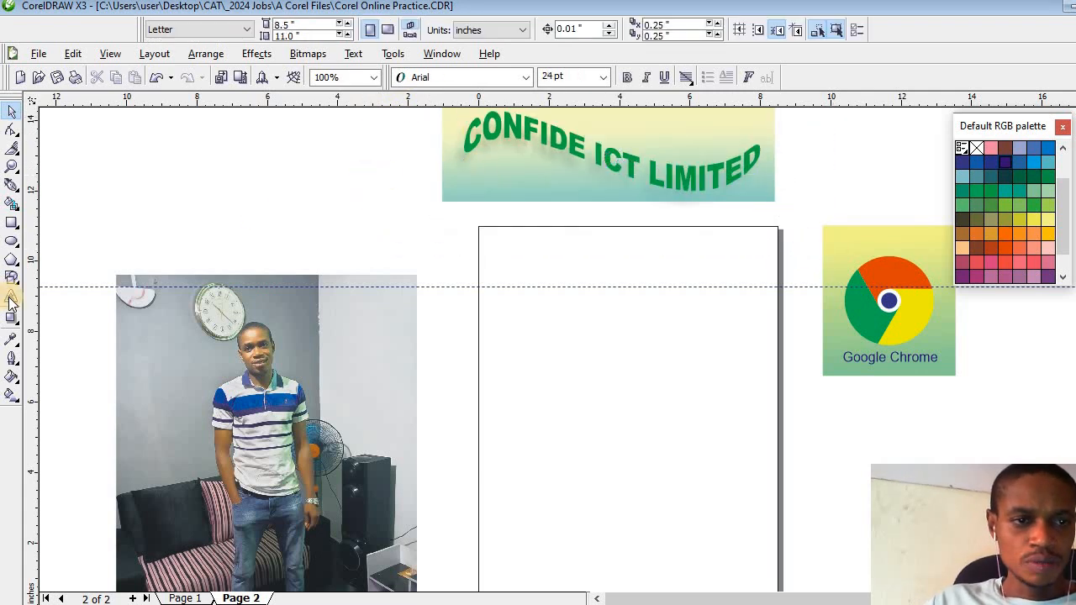
# - Add the artistic text "CONFIDE ICT LIMITED" in 24 pt Arial on the blank page and select it as an object
pyautogui.click(12, 296)
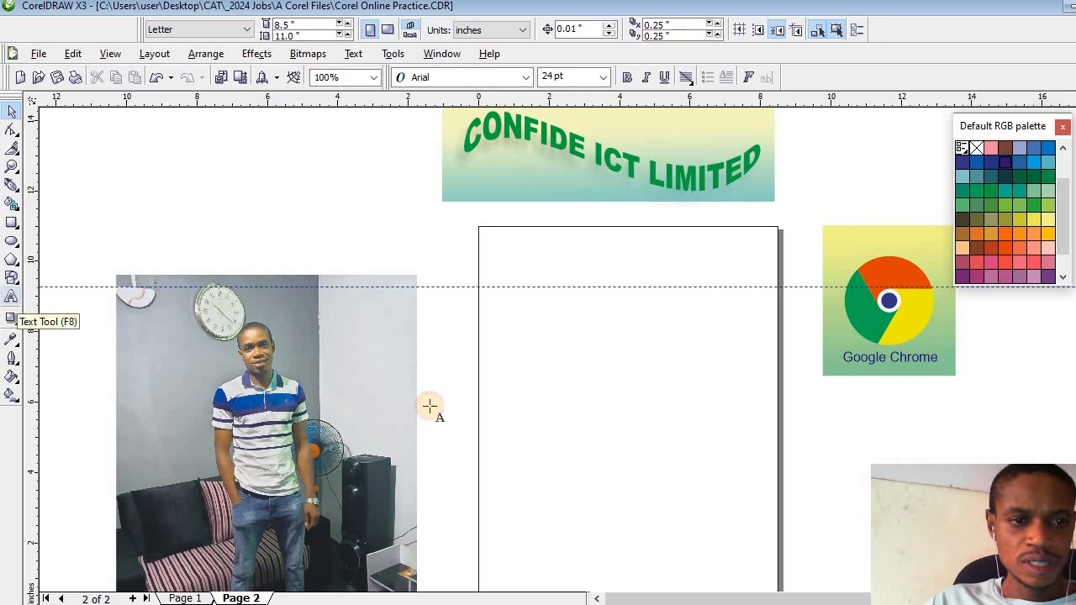
pyautogui.click(541, 372)
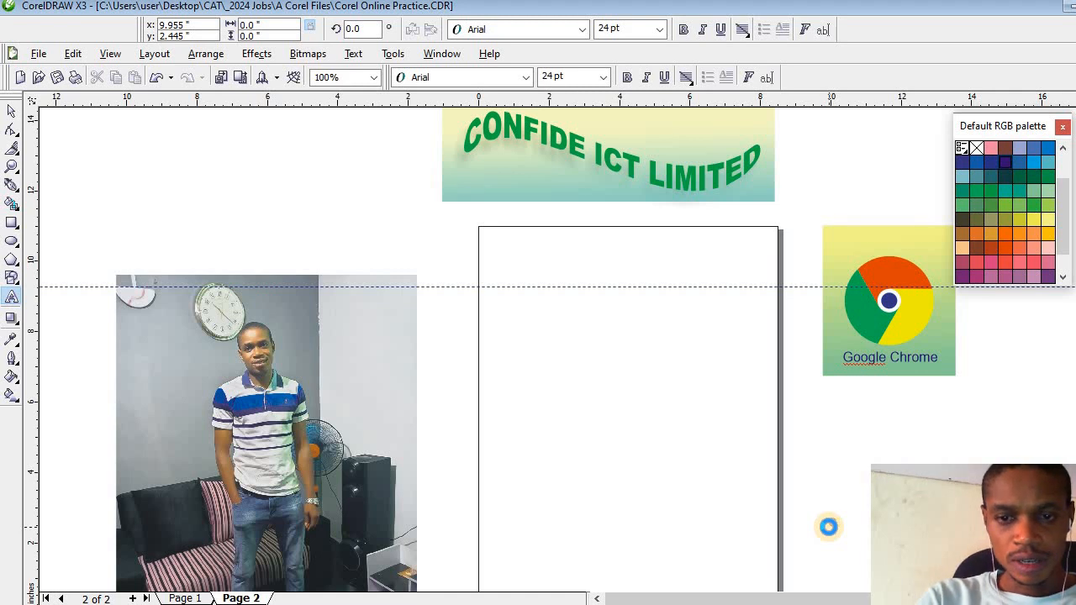
pyautogui.write('CD')
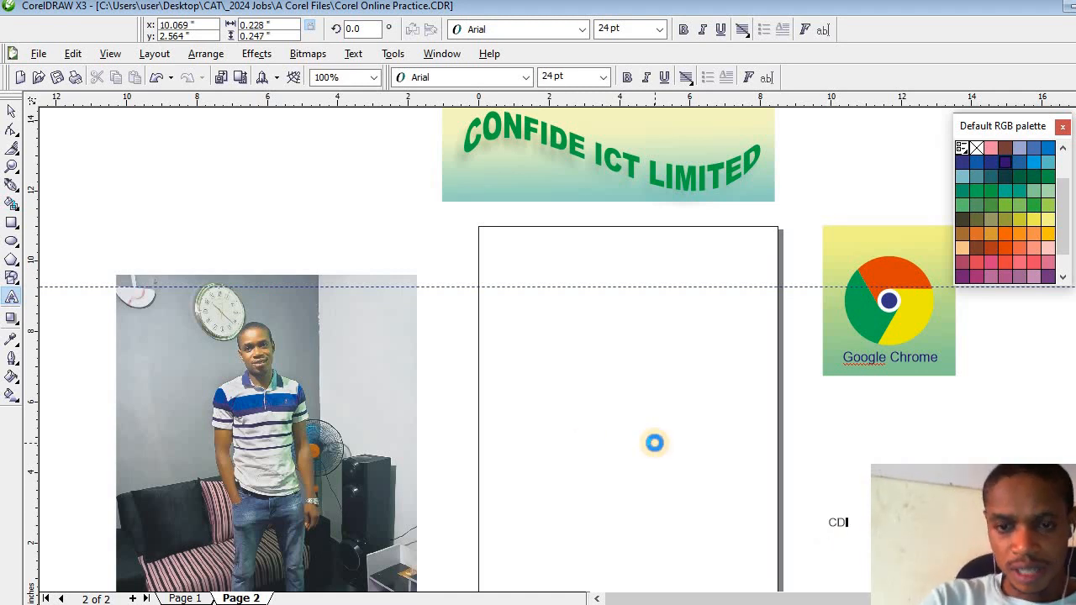
pyautogui.click(512, 353)
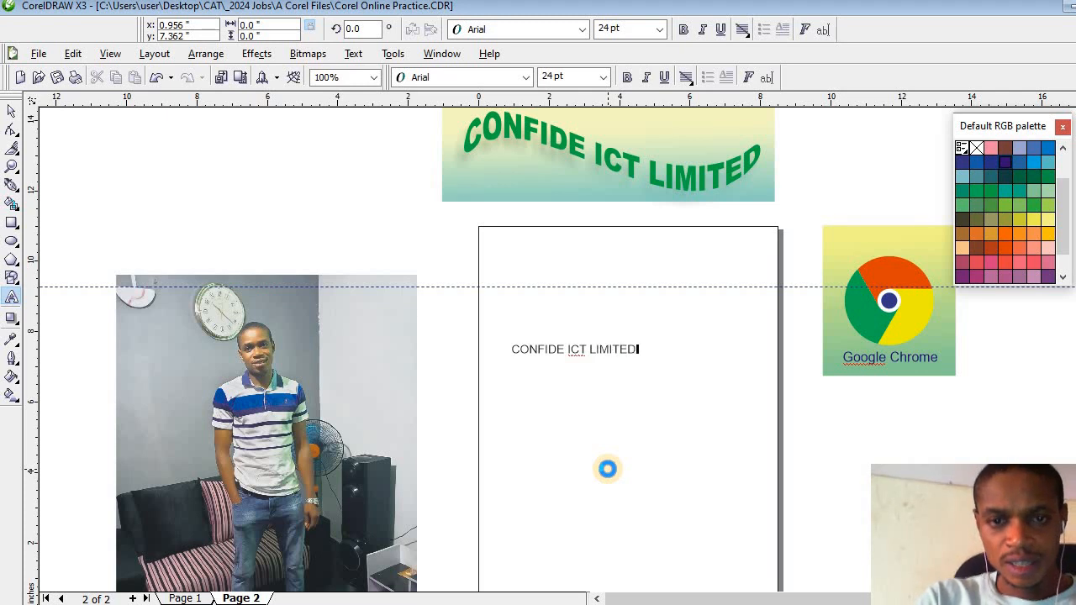
pyautogui.click(11, 110)
pyautogui.click(590, 334)
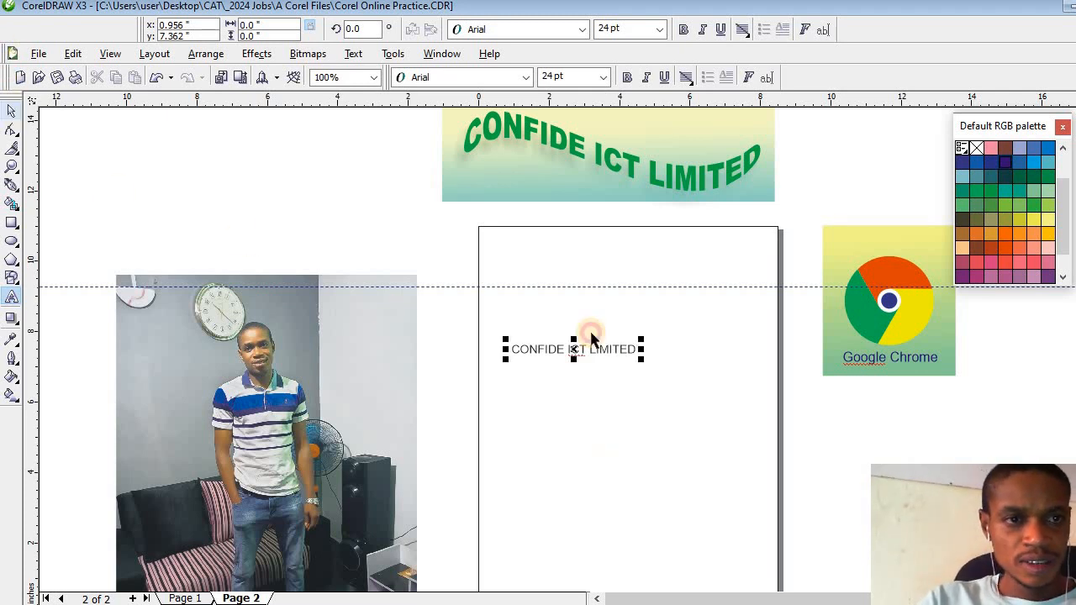
# - Enlarge the new "CONFIDE ICT LIMITED" text to about 65 pt, make it bold and centre it across the page
pyautogui.moveTo(641, 359); pyautogui.dragTo(722, 414)
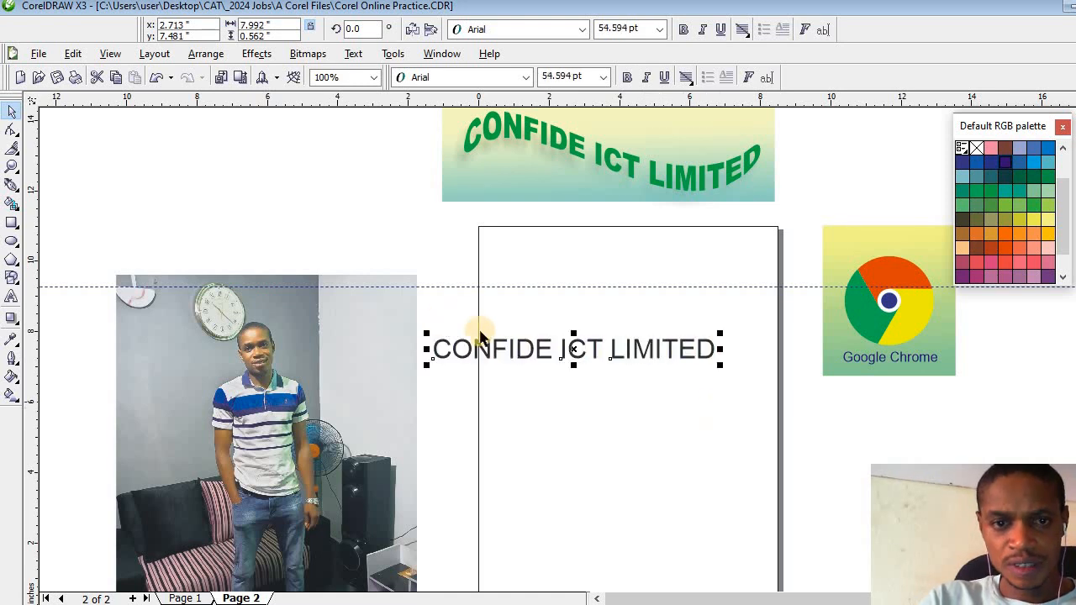
pyautogui.moveTo(568, 350); pyautogui.dragTo(625, 360)
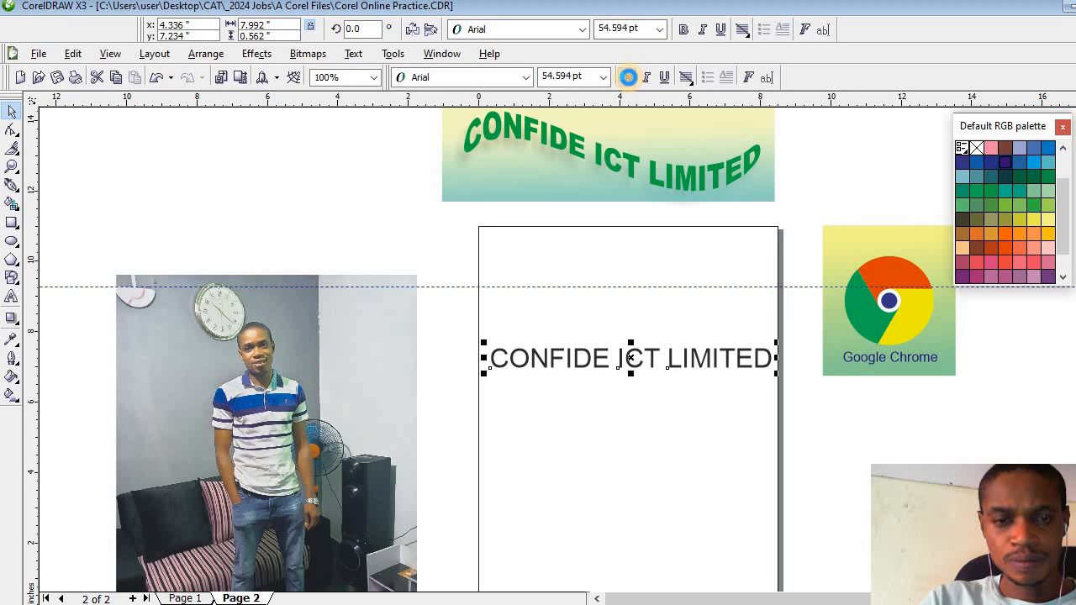
pyautogui.click(627, 77)
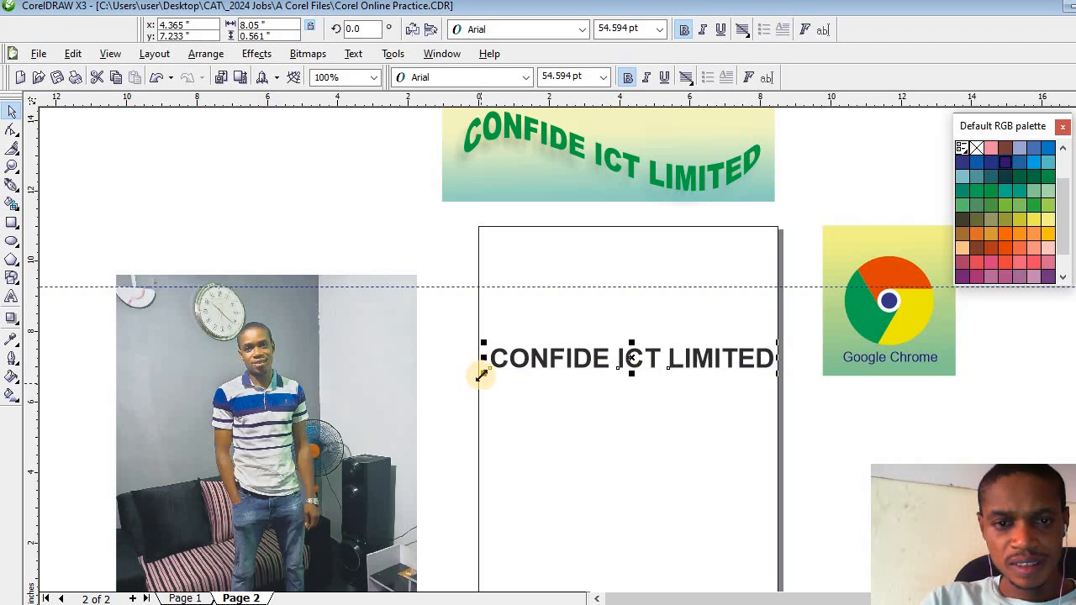
pyautogui.moveTo(481, 374); pyautogui.dragTo(453, 379)
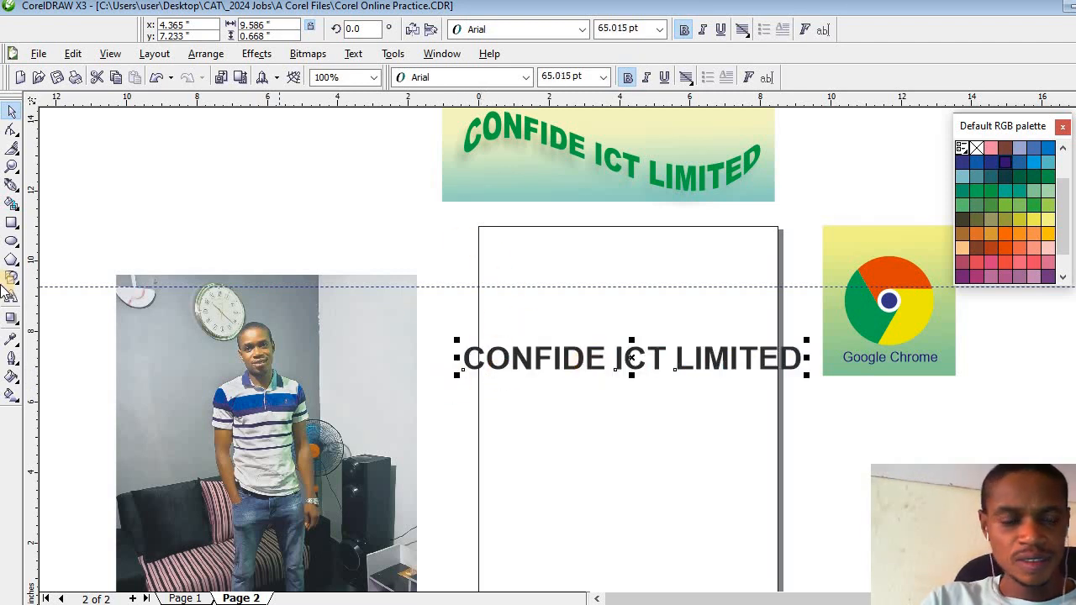
# - Apply an interactive envelope to the new text and delete its middle nodes on all four sides, keeping only the corner nodes
pyautogui.click(17, 326)
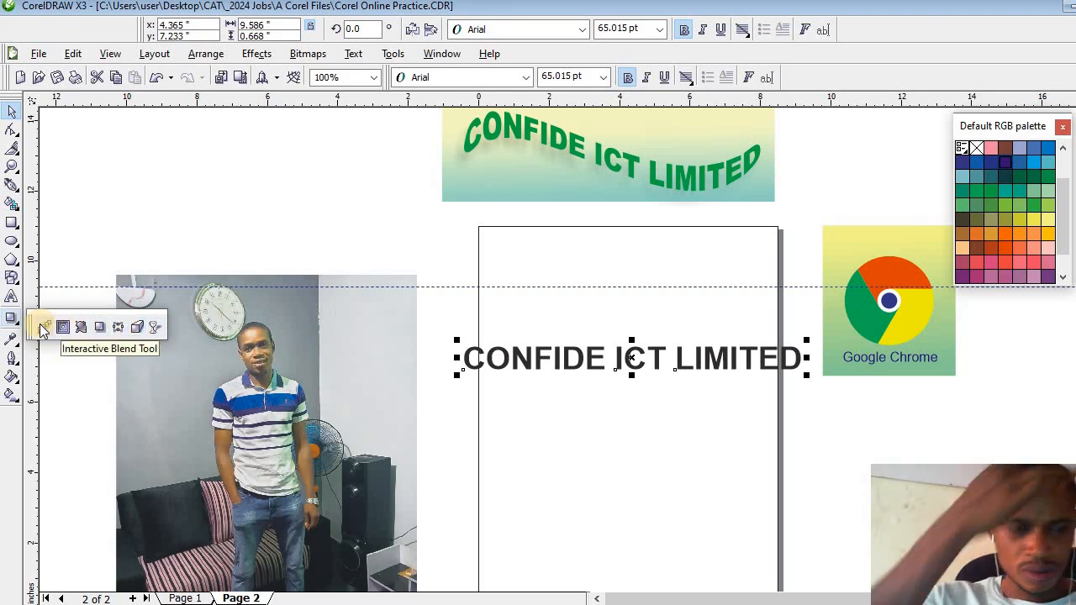
pyautogui.click(117, 329)
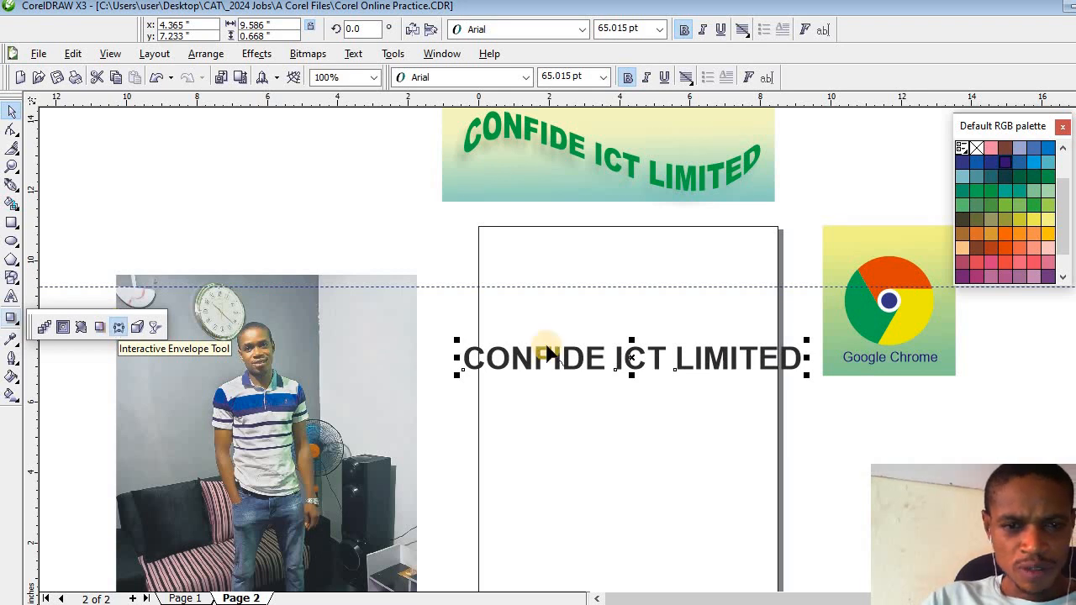
pyautogui.moveTo(590, 311); pyautogui.dragTo(674, 418)
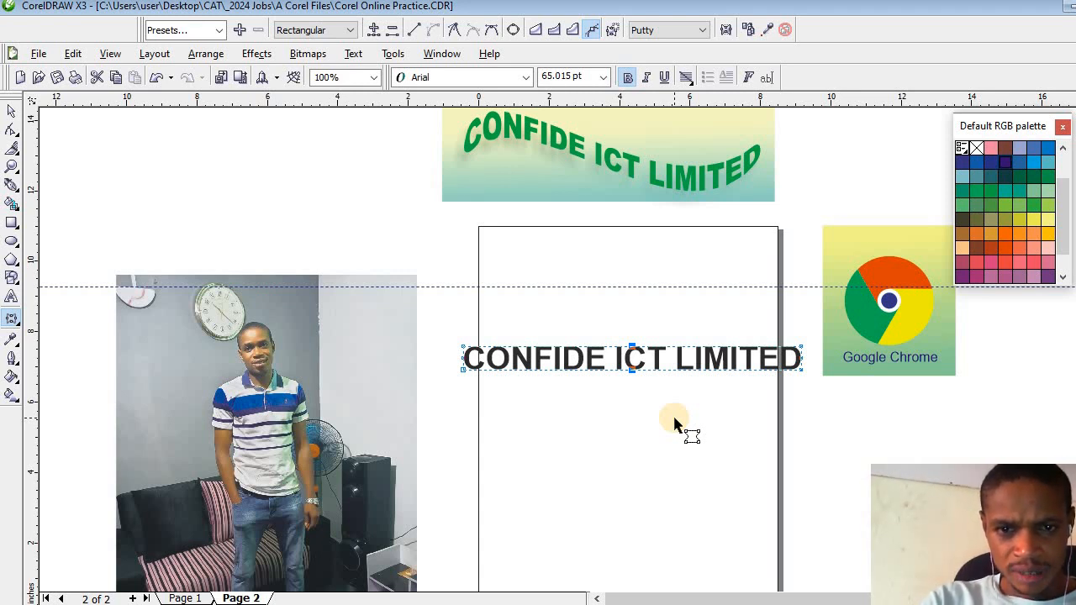
pyautogui.press('Delete')
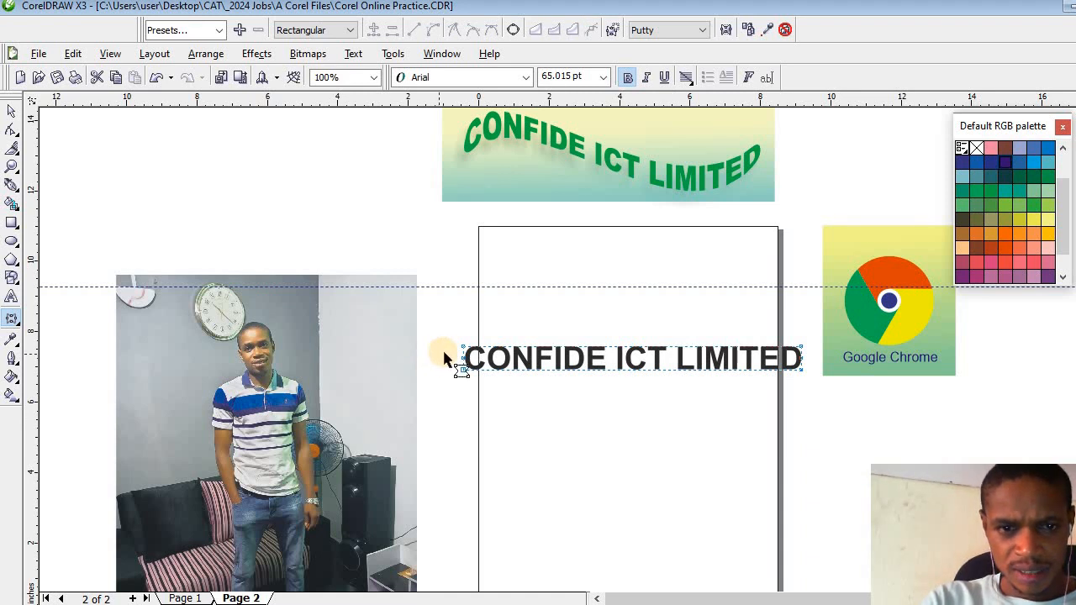
pyautogui.moveTo(448, 359); pyautogui.dragTo(825, 369)
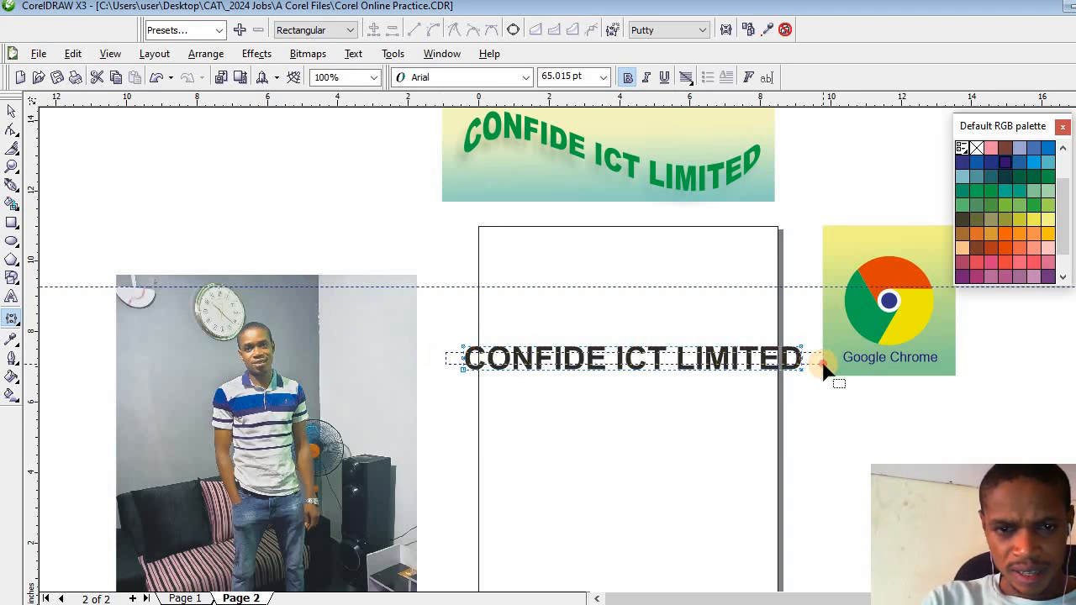
pyautogui.press('Delete')
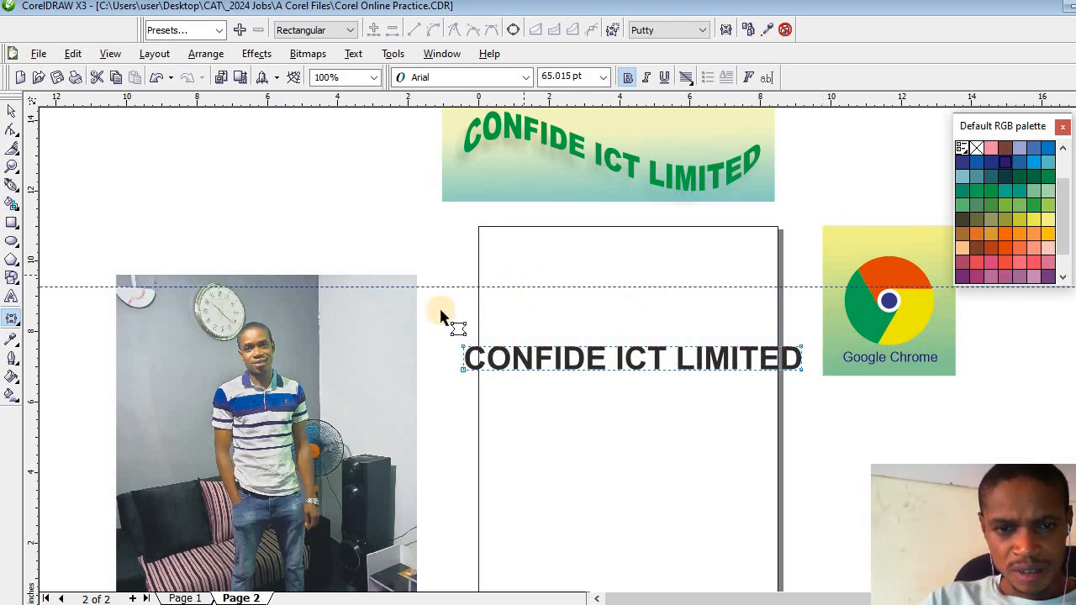
# - Bend the envelope's lower edge into a wave that rises slightly under "CONFIDE" and dips deeply under "LIMITED"
pyautogui.click(626, 348)
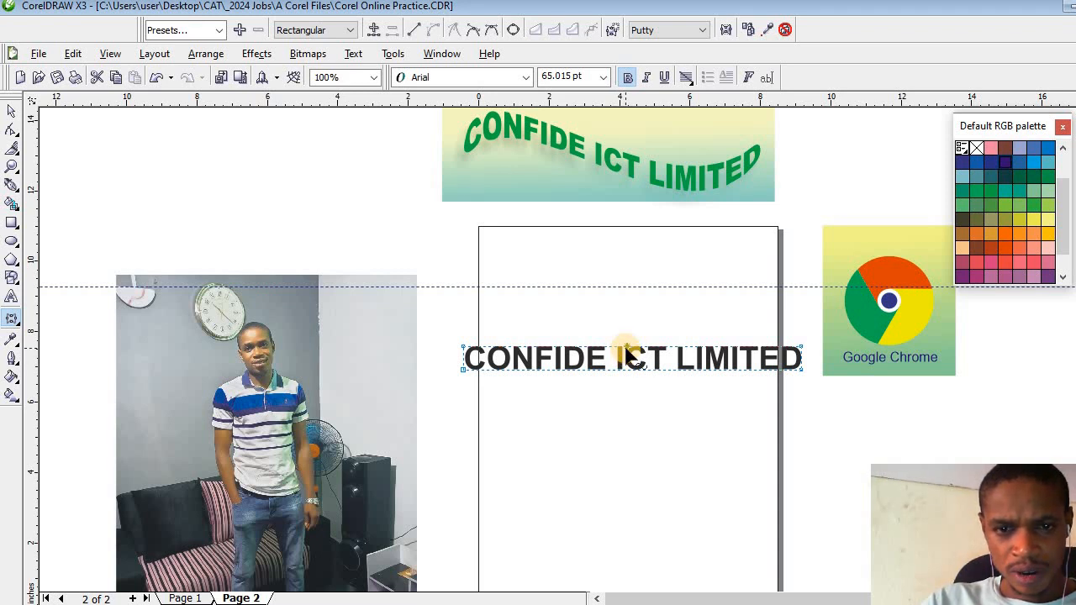
pyautogui.click(799, 345)
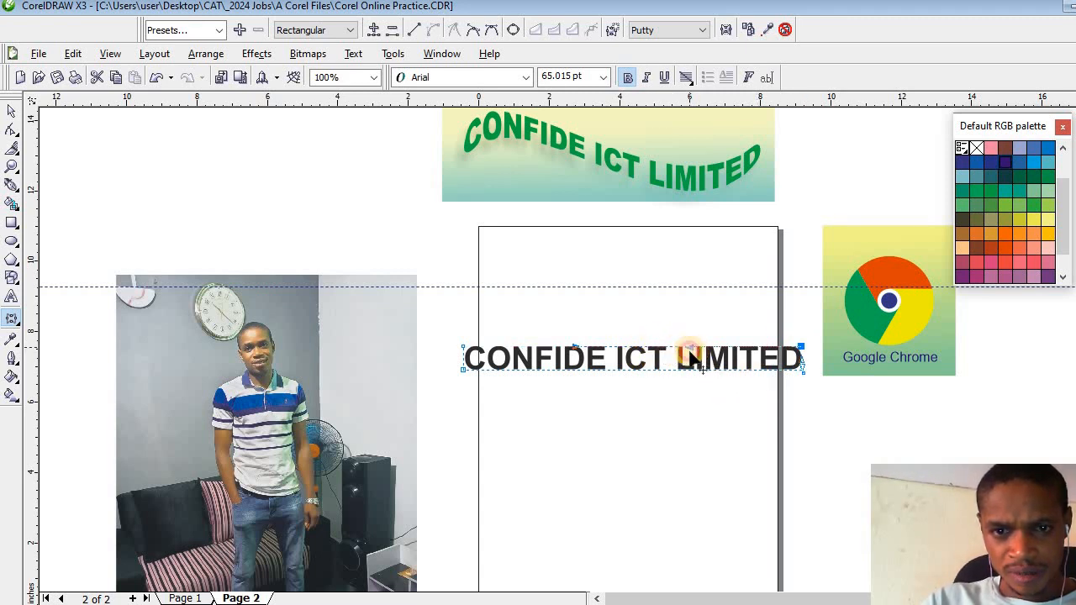
pyautogui.click(463, 371)
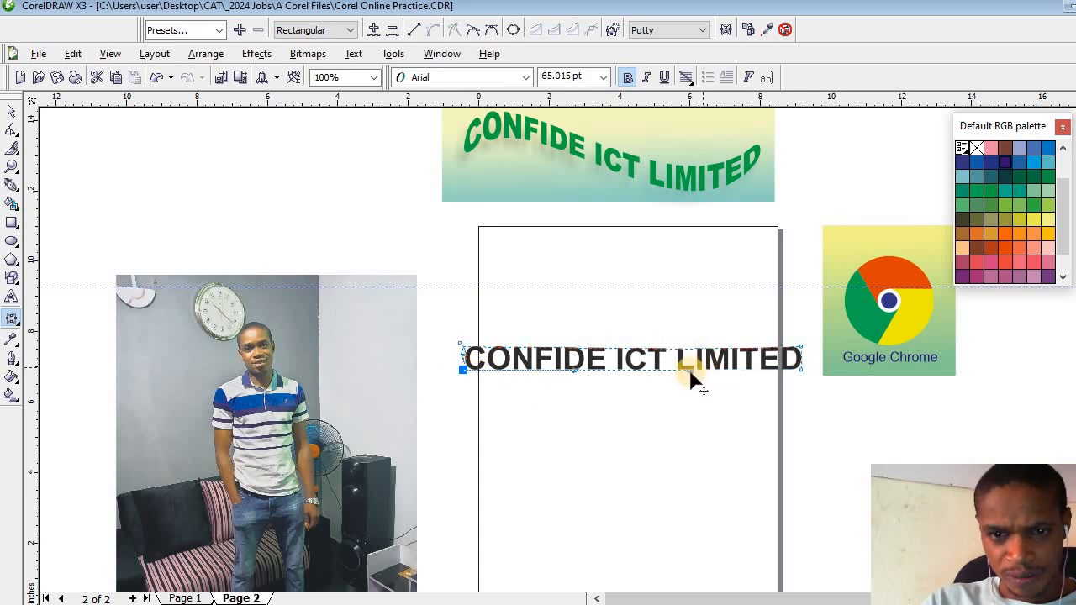
pyautogui.moveTo(690, 380); pyautogui.dragTo(709, 474)
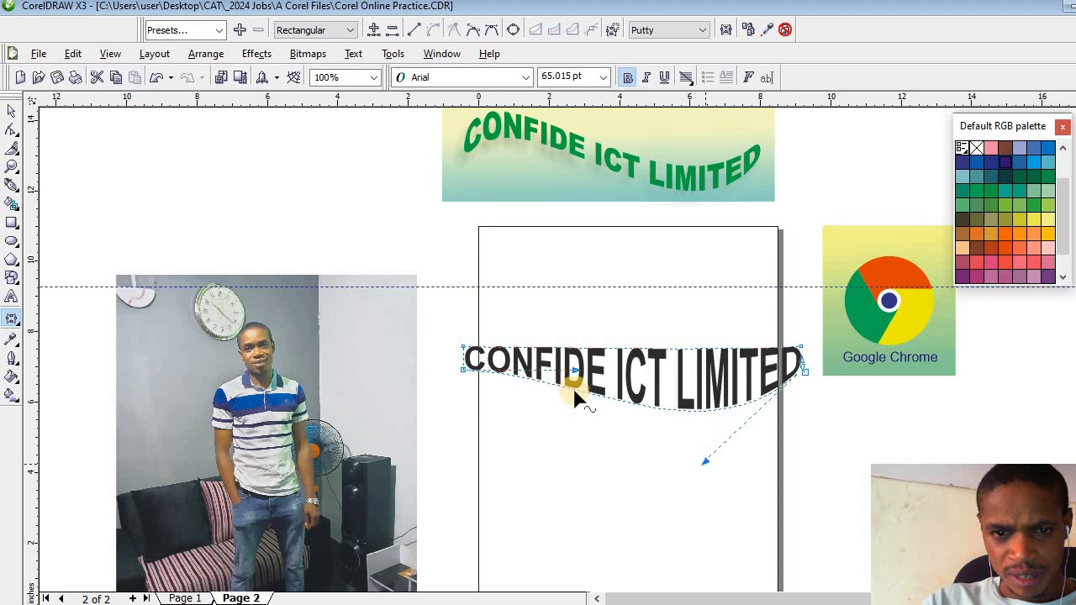
pyautogui.moveTo(575, 371); pyautogui.dragTo(575, 344)
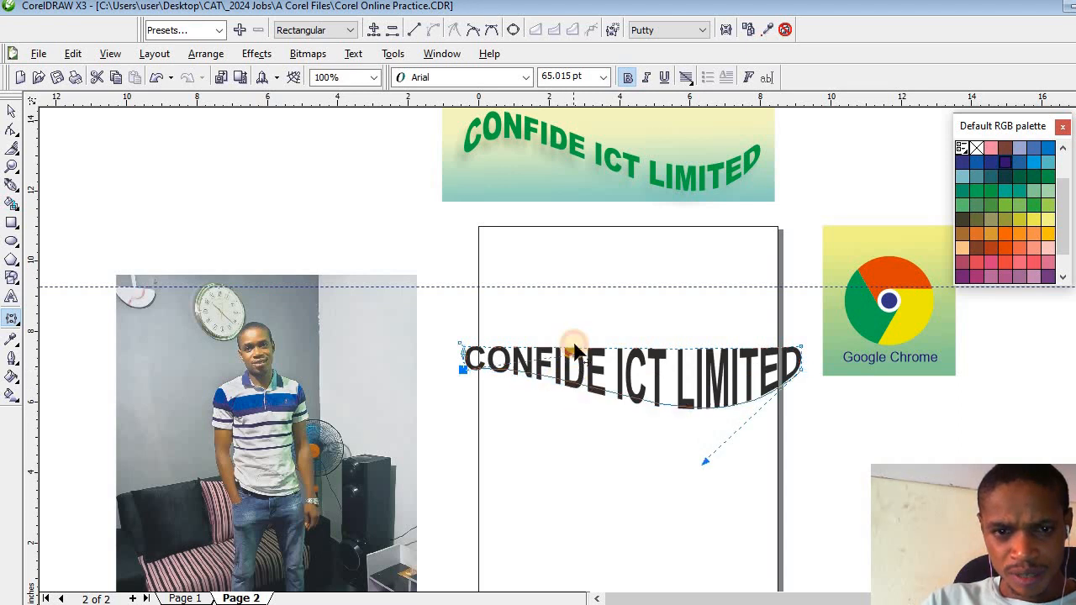
pyautogui.moveTo(704, 462); pyautogui.dragTo(747, 514)
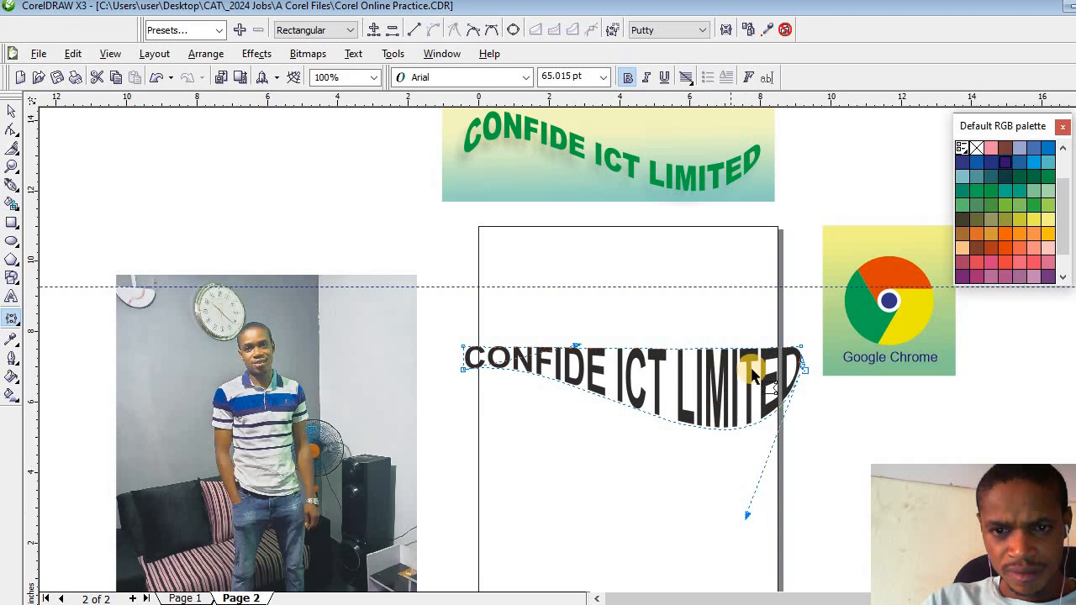
# - Bend the envelope's upper edge into a matching wave that arches over "CONFIDE" and dips over "LIMITED"
pyautogui.click(799, 353)
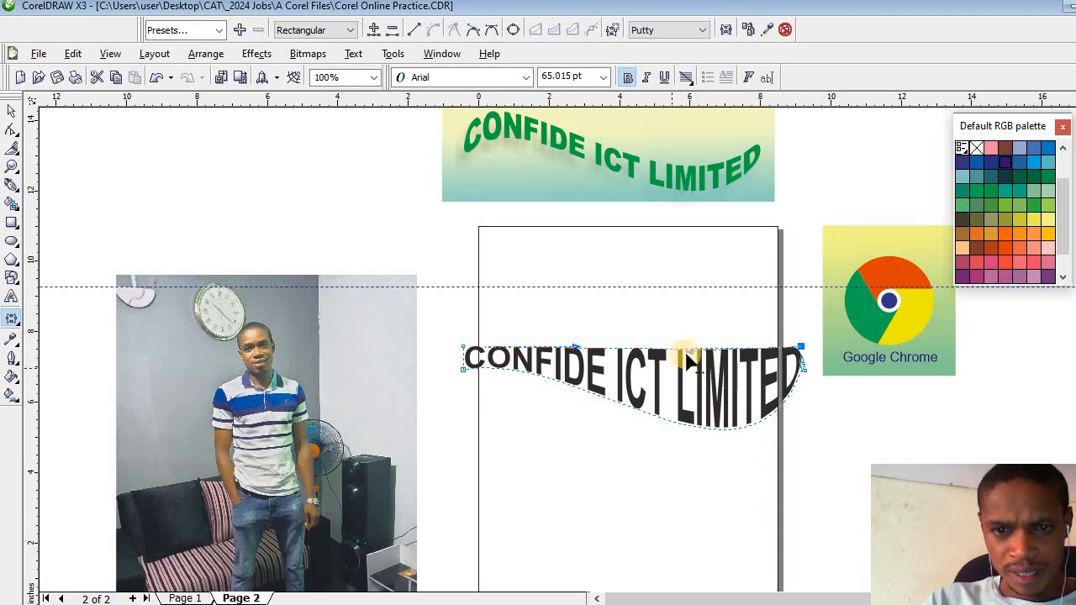
pyautogui.moveTo(688, 352); pyautogui.dragTo(723, 442)
pyautogui.moveTo(572, 346); pyautogui.dragTo(569, 268)
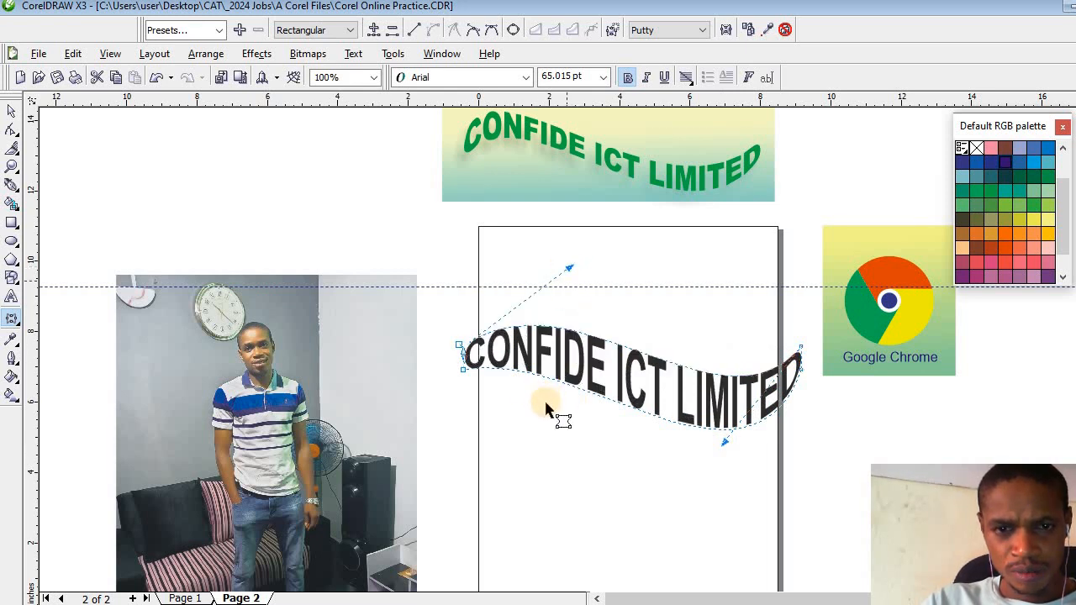
# - Raise the lower edge's arch under "CONFIDE" and adjust both edges' curve handles above and below "LIMITED" to slim the lettering
pyautogui.click(465, 370)
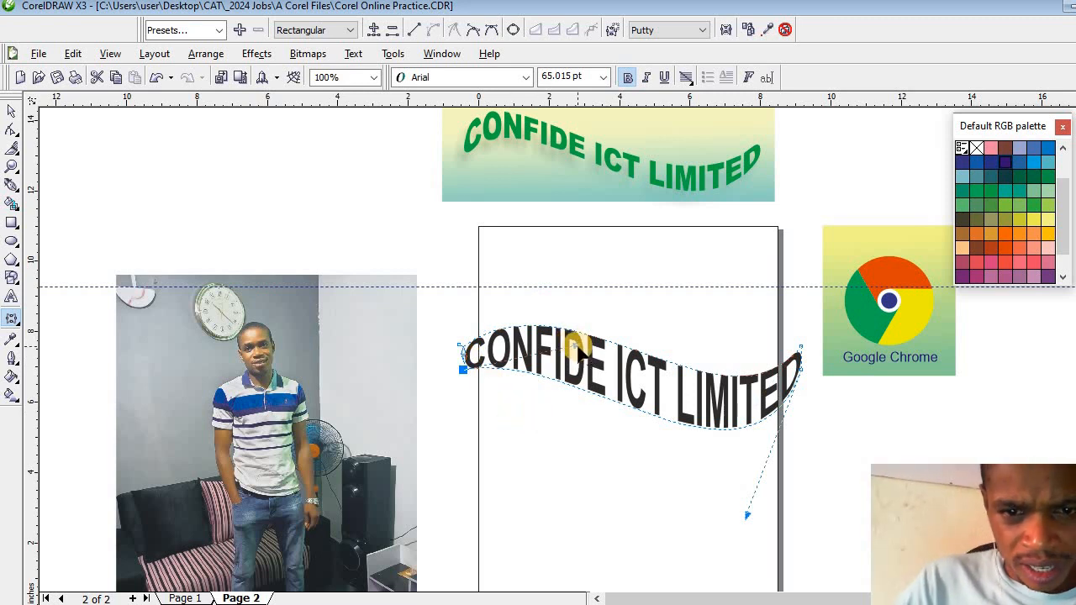
pyautogui.moveTo(593, 317); pyautogui.dragTo(589, 274)
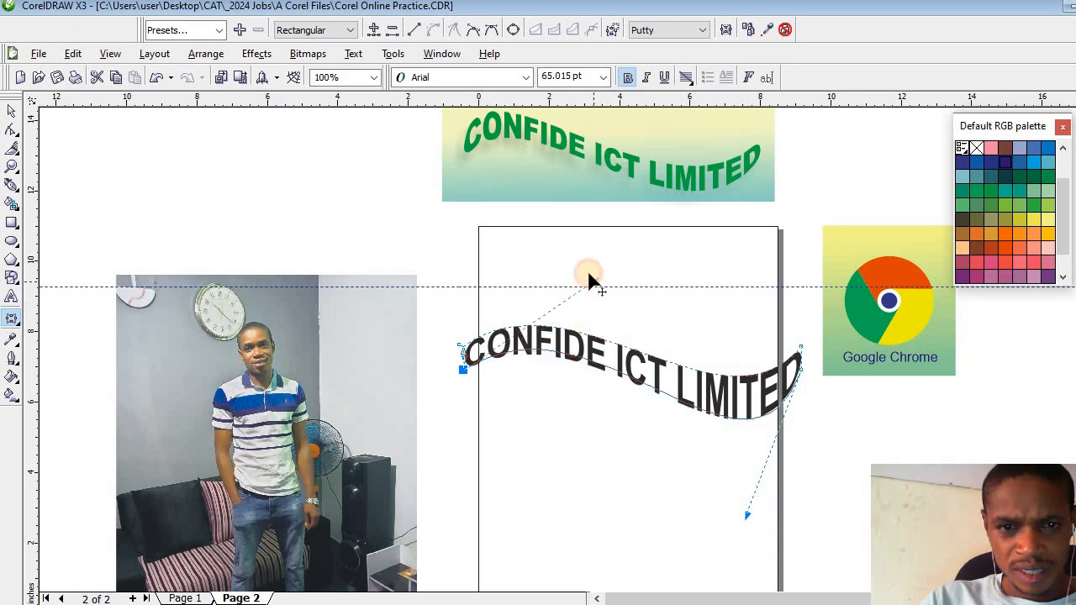
pyautogui.moveTo(754, 380); pyautogui.dragTo(801, 353)
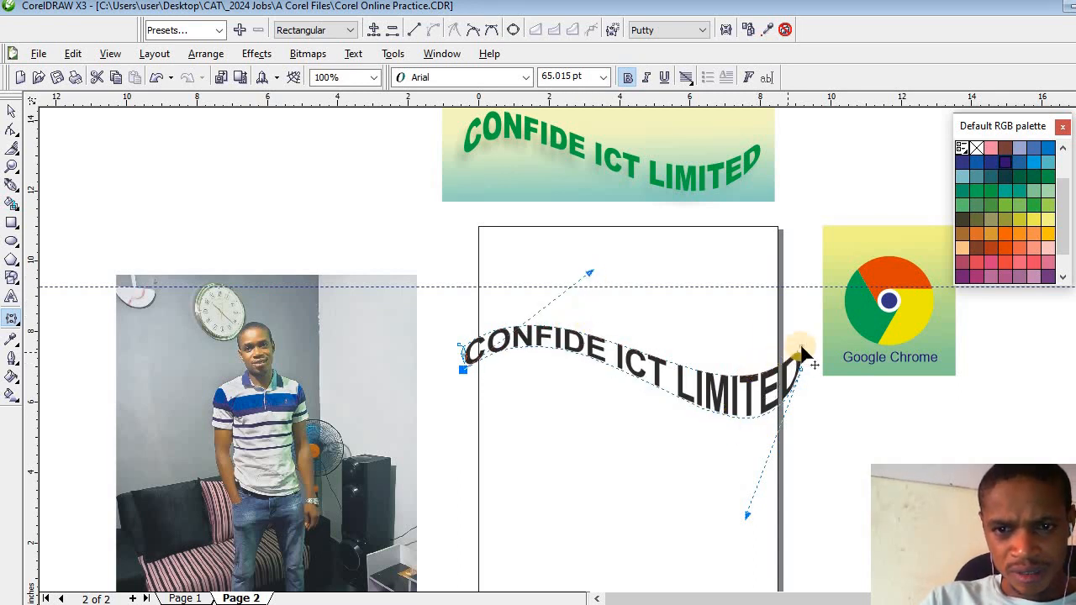
pyautogui.moveTo(747, 515); pyautogui.dragTo(758, 473)
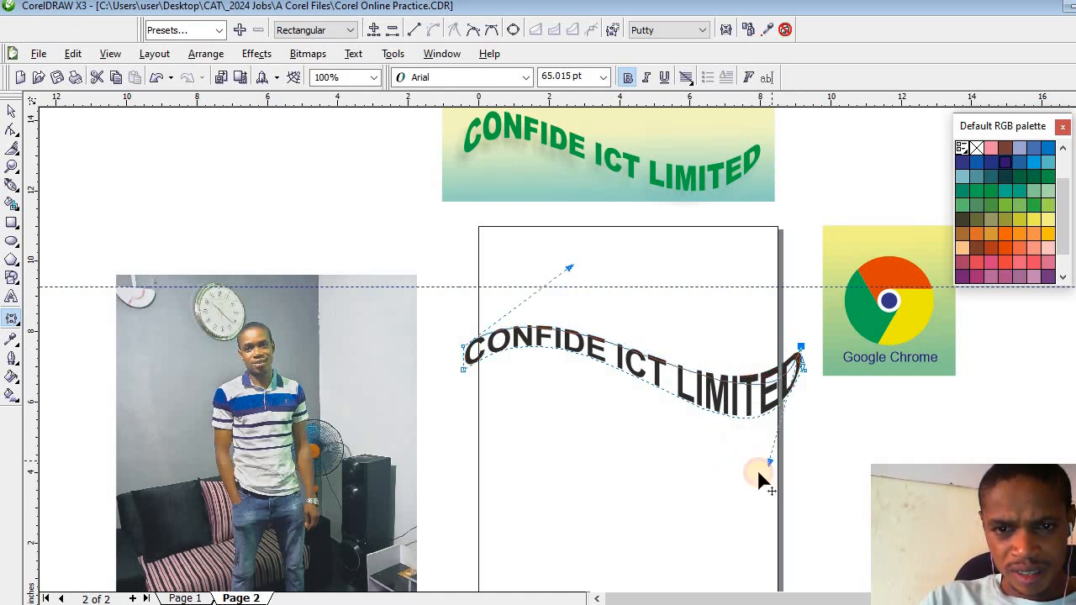
pyautogui.click(805, 370)
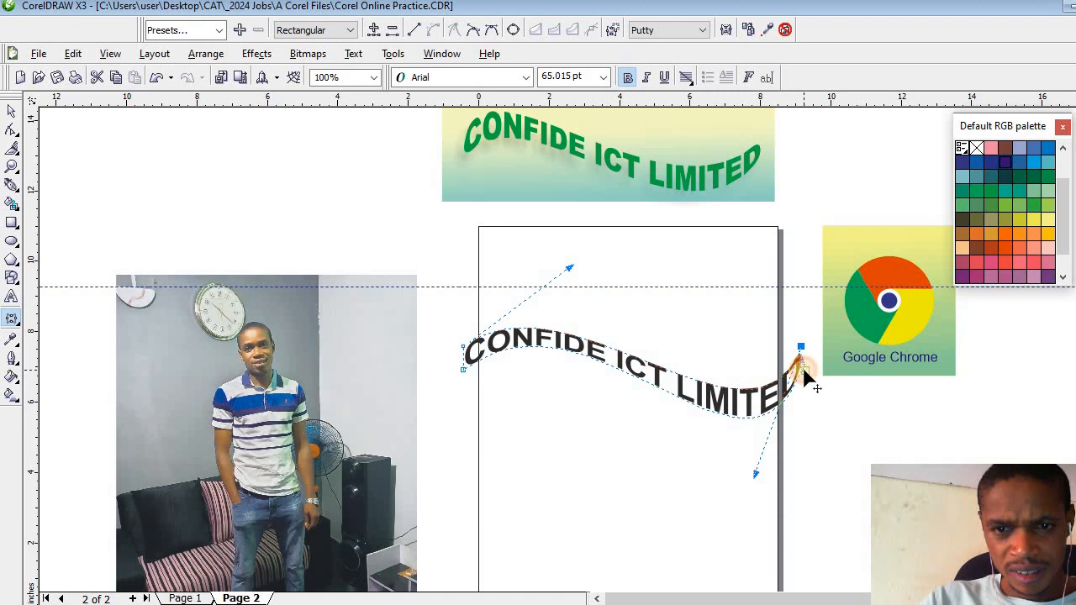
pyautogui.moveTo(748, 516)
pyautogui.mouseDown()
pyautogui.moveTo(778, 505)
pyautogui.moveTo(697, 499)
pyautogui.moveTo(749, 499)
pyautogui.moveTo(744, 515)
pyautogui.moveTo(756, 516)
pyautogui.moveTo(732, 508)
pyautogui.mouseUp()
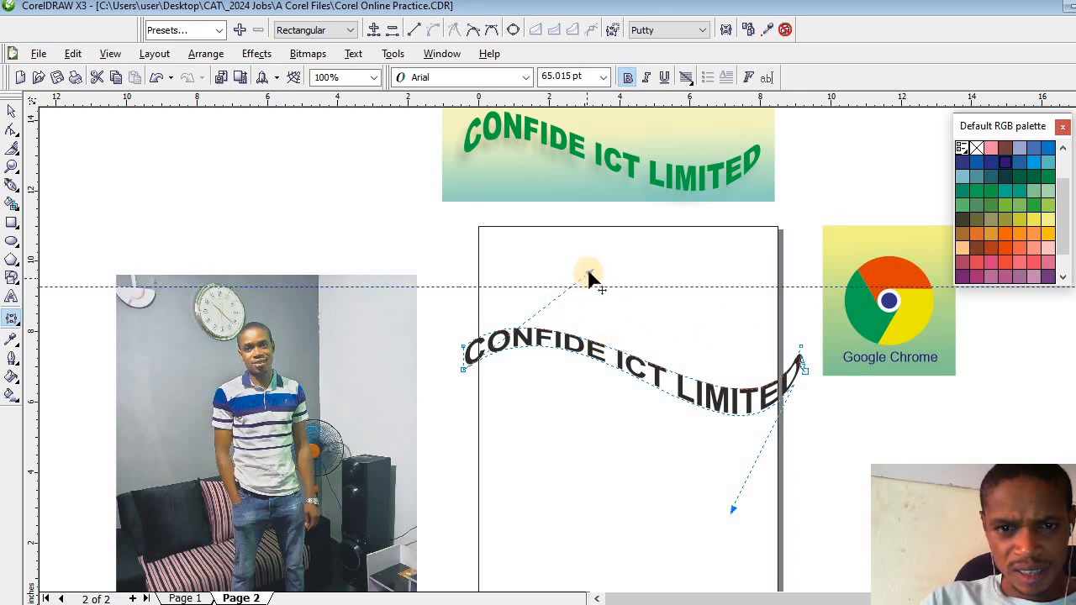
# - Adjust the envelope's lower-edge curve handles to lower the arch under "CONFIDE" slightly and make the dip under "LIMITED" shallower
pyautogui.moveTo(589, 275); pyautogui.dragTo(571, 310)
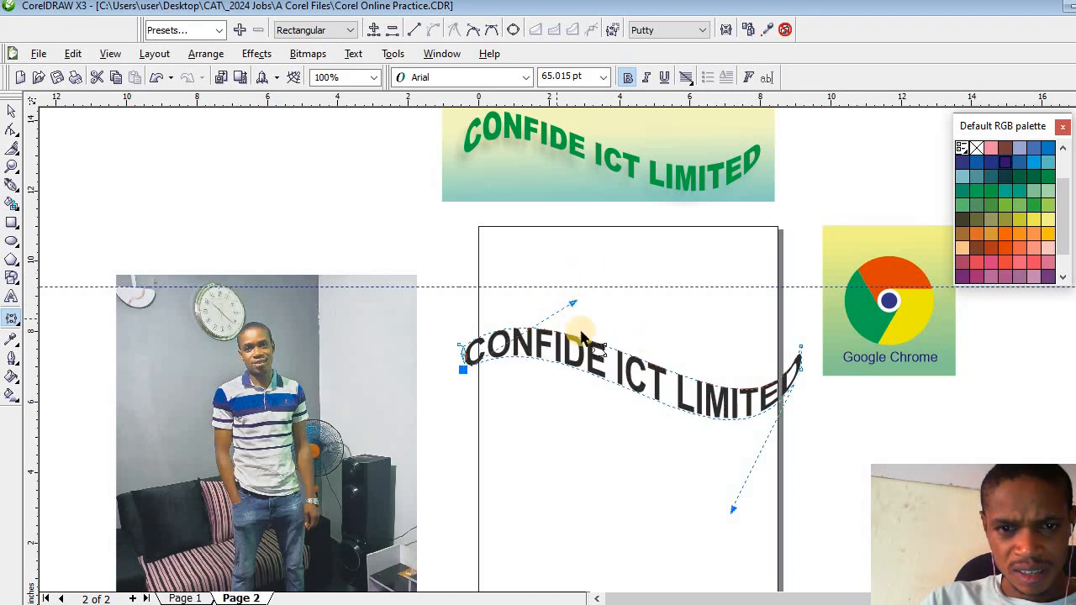
pyautogui.click(460, 346)
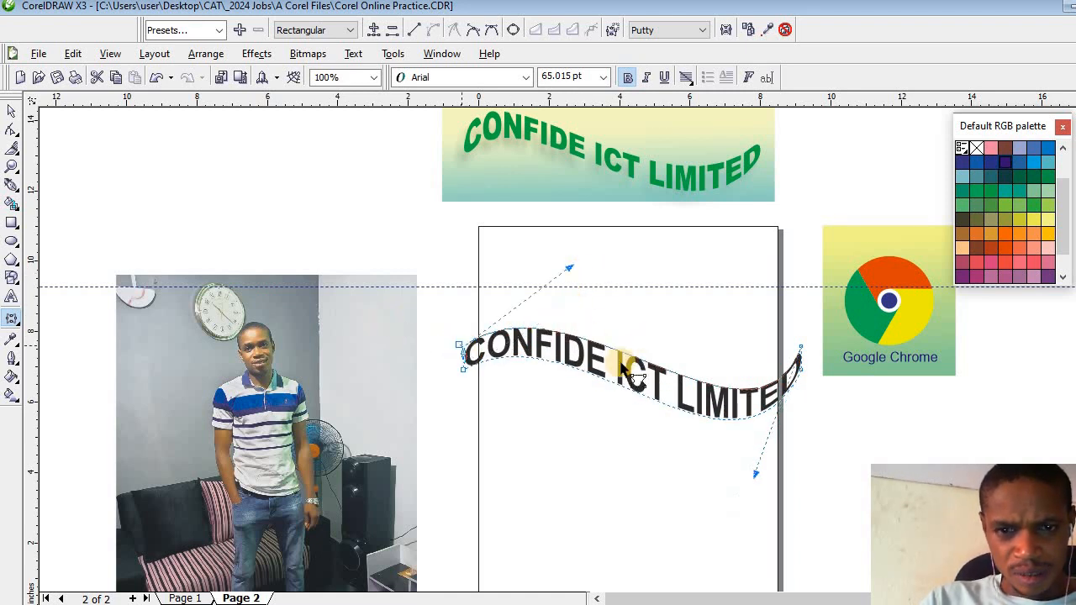
pyautogui.click(799, 349)
pyautogui.moveTo(807, 378); pyautogui.dragTo(726, 559)
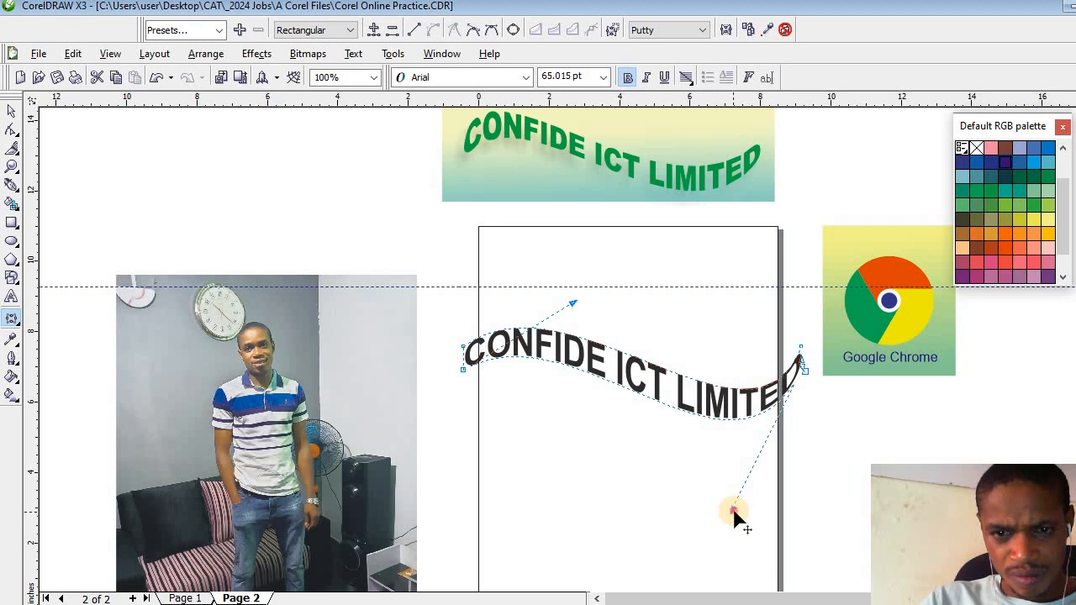
pyautogui.moveTo(733, 510); pyautogui.dragTo(811, 458)
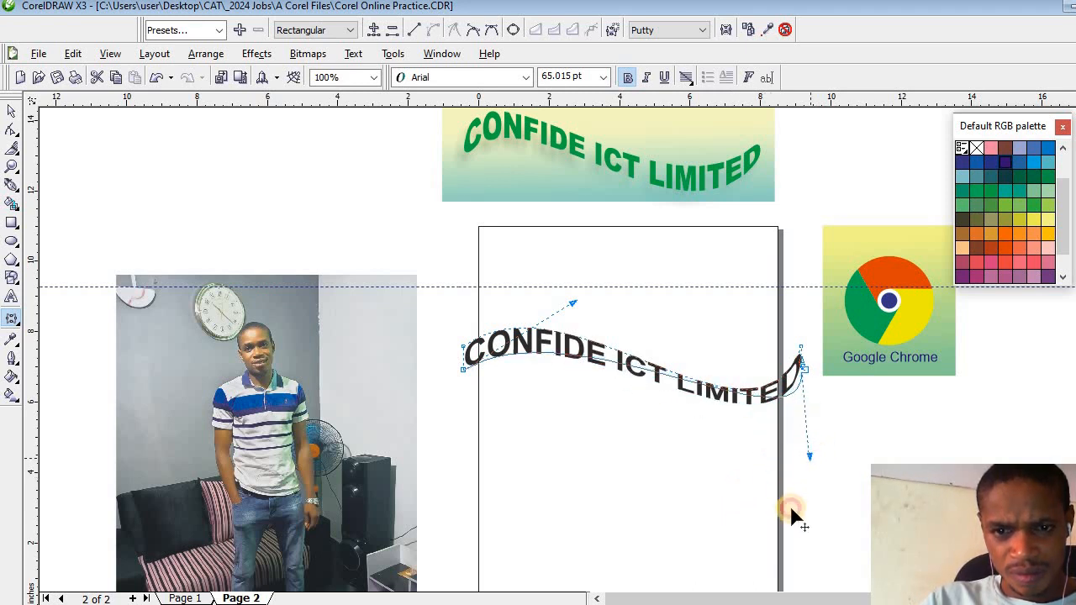
pyautogui.moveTo(792, 514); pyautogui.dragTo(780, 481)
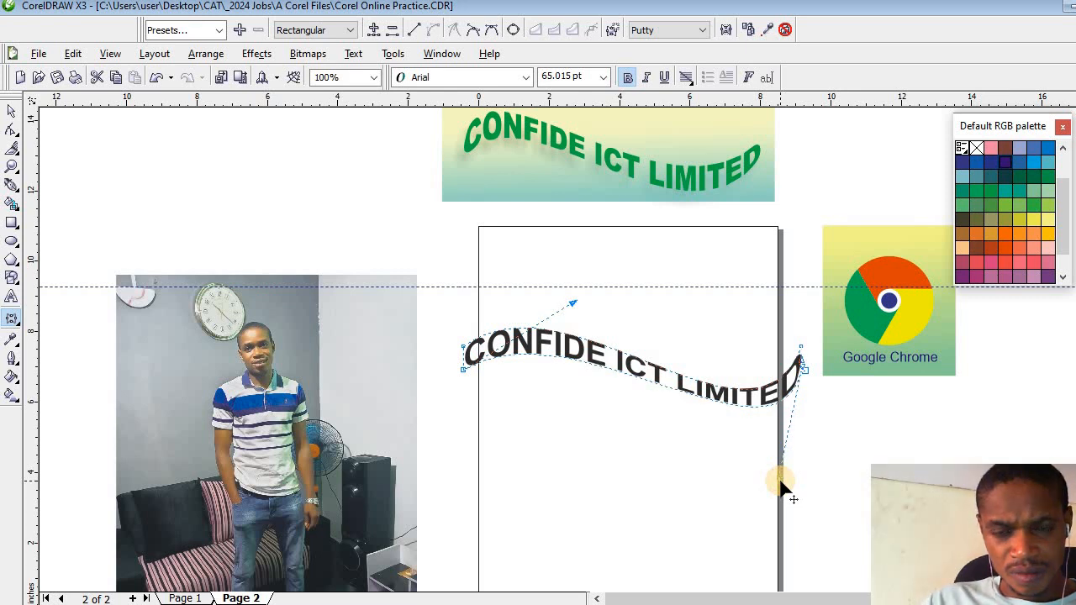
pyautogui.click(462, 369)
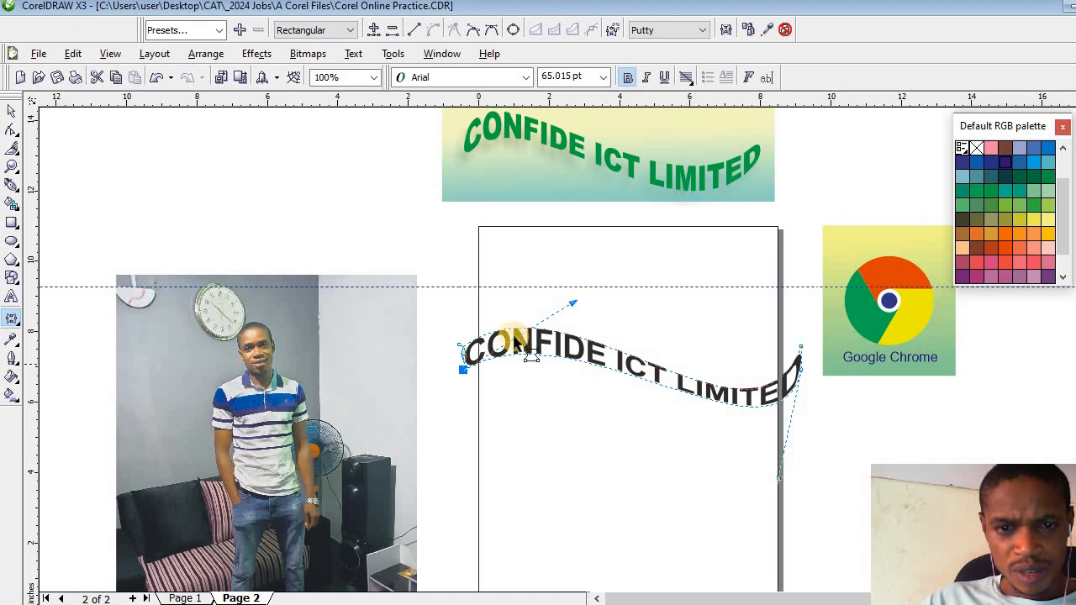
# - Move the wavy text down onto the page and scale it proportionally about its centre to about 6.72 in wide
pyautogui.click(11, 113)
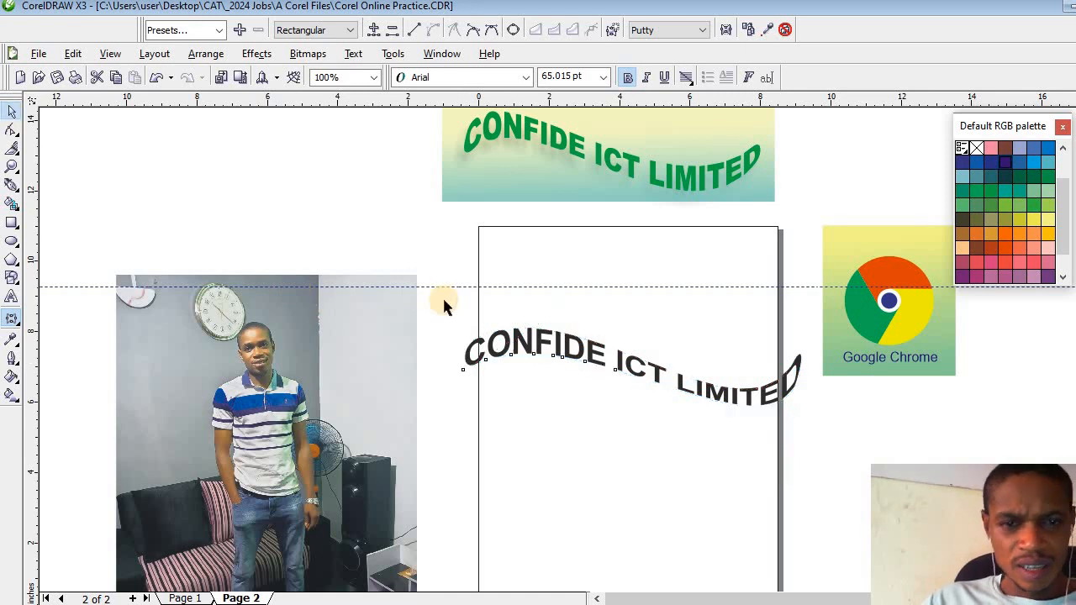
pyautogui.click(620, 366)
pyautogui.moveTo(619, 362); pyautogui.dragTo(600, 382)
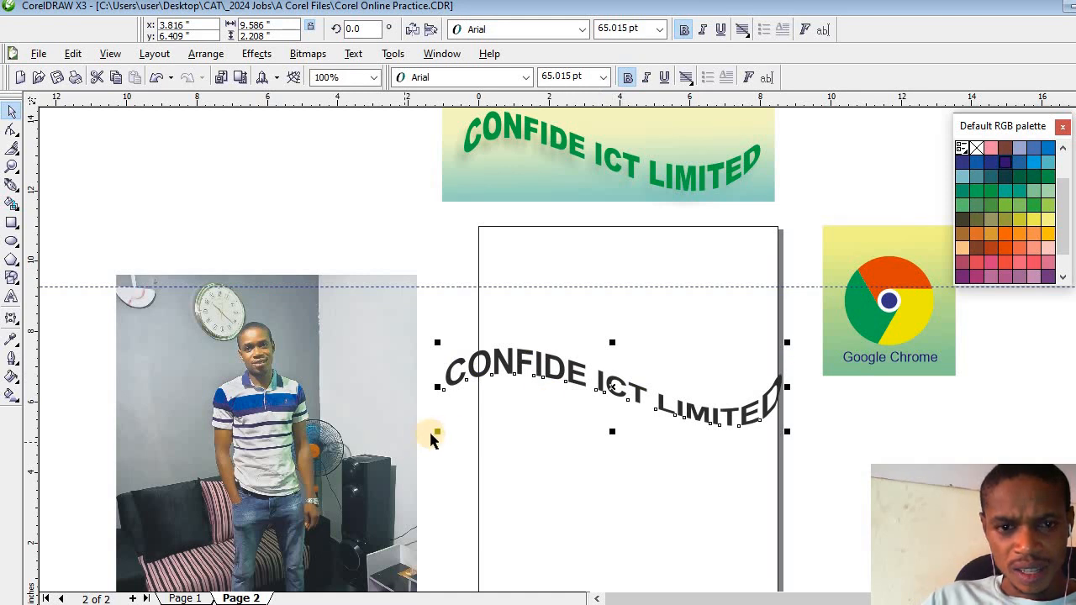
pyautogui.moveTo(435, 434); pyautogui.dragTo(485, 422)
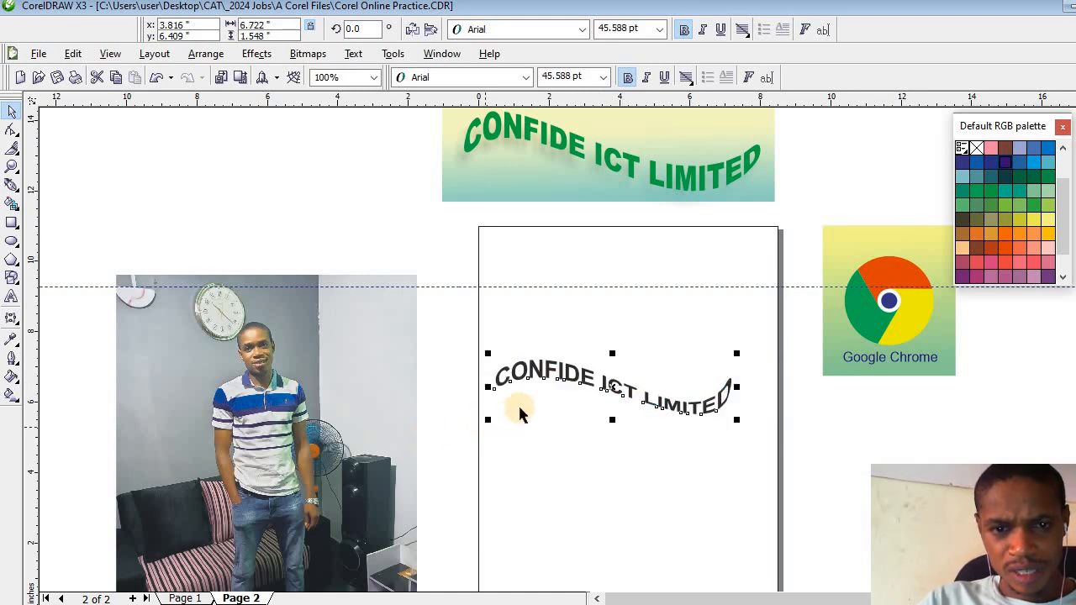
pyautogui.click(564, 409)
# - Nudge the wavy text right in small increments until its horizontal centre position is about 4.39 in
pyautogui.click(562, 374)
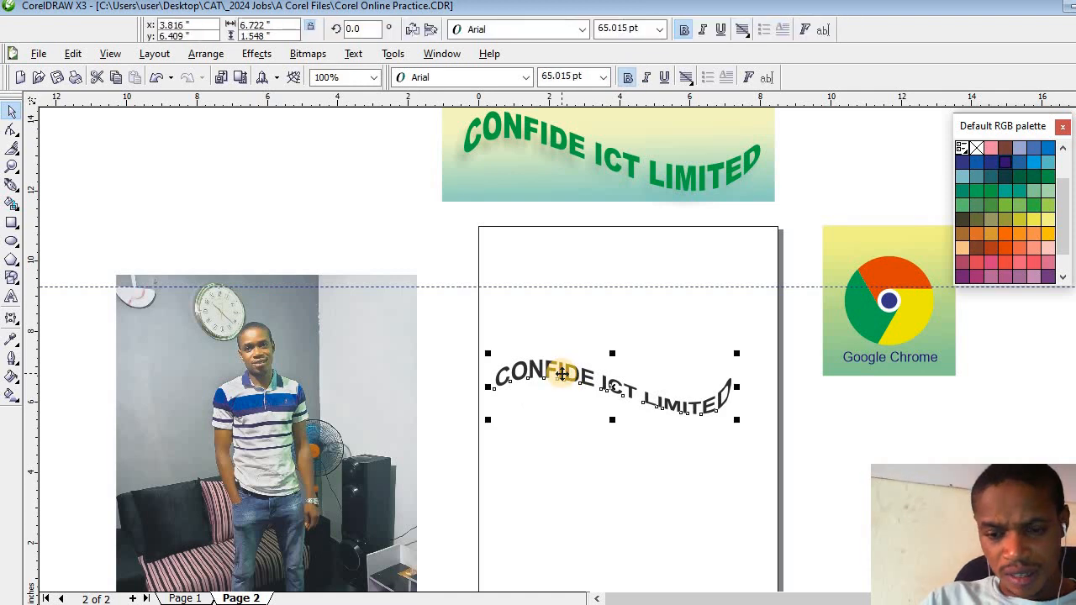
pyautogui.press('Right')
pyautogui.press('Right')
pyautogui.press('Right')
pyautogui.press('Right')
pyautogui.press('Right')
pyautogui.press('Right')
pyautogui.press('Right')
pyautogui.press('Right')
pyautogui.press('Right')
pyautogui.press('Right')
pyautogui.press('Right')
pyautogui.press('Right')
pyautogui.press('Right')
pyautogui.press('Right')
pyautogui.press('Right')
pyautogui.press('Right')
pyautogui.press('Right')
pyautogui.press('Right')
pyautogui.press('Right')
pyautogui.press('Right')
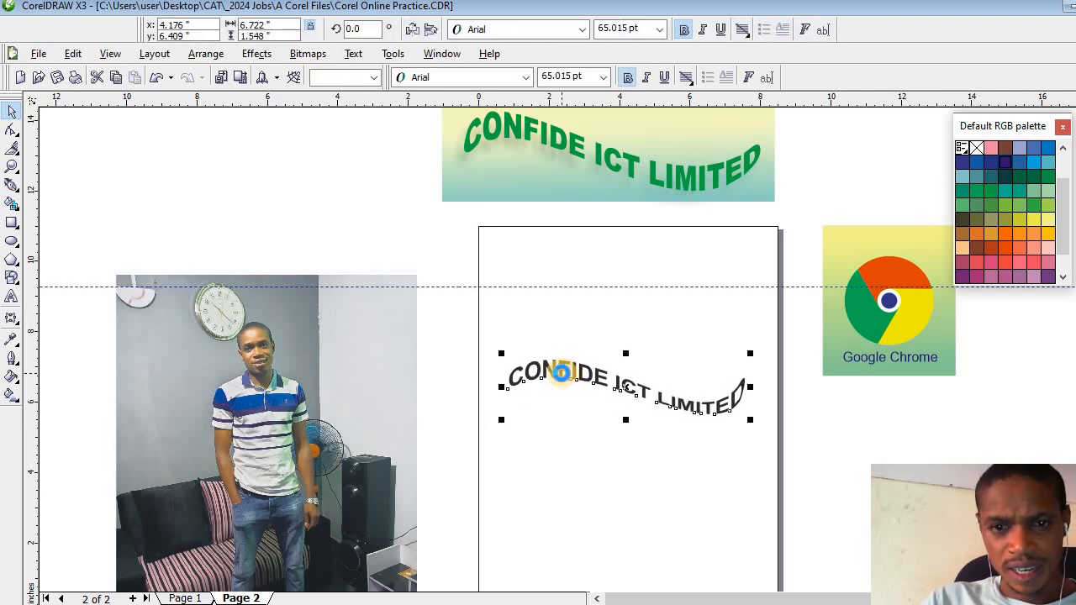
pyautogui.press('Right')
pyautogui.press('Right')
pyautogui.press('Right')
pyautogui.press('Right')
pyautogui.press('Right')
pyautogui.press('Right')
pyautogui.press('Right')
pyautogui.press('Right')
pyautogui.press('Right')
pyautogui.press('Right')
pyautogui.press('Right')
pyautogui.press('Right')
pyautogui.press('Right')
pyautogui.press('Right')
pyautogui.press('Right')
pyautogui.press('Right')
pyautogui.press('Right')
pyautogui.press('Right')
pyautogui.press('Right')
pyautogui.press('Right')
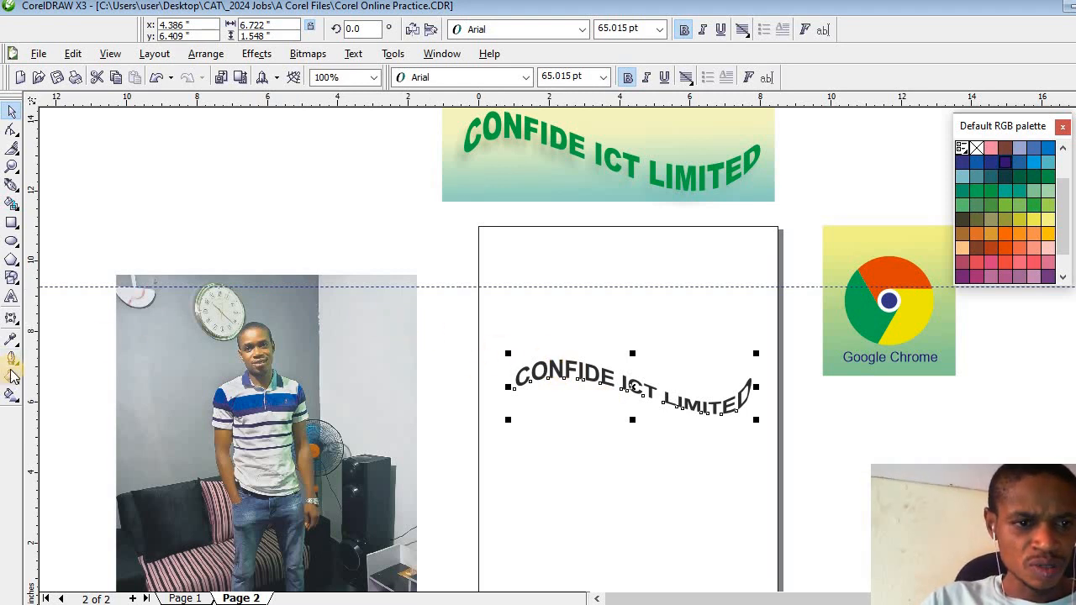
# - Add an interactive drop shadow to the wavy text, offset about -0.07 in horizontally and -0.25 in vertically
pyautogui.click(14, 319)
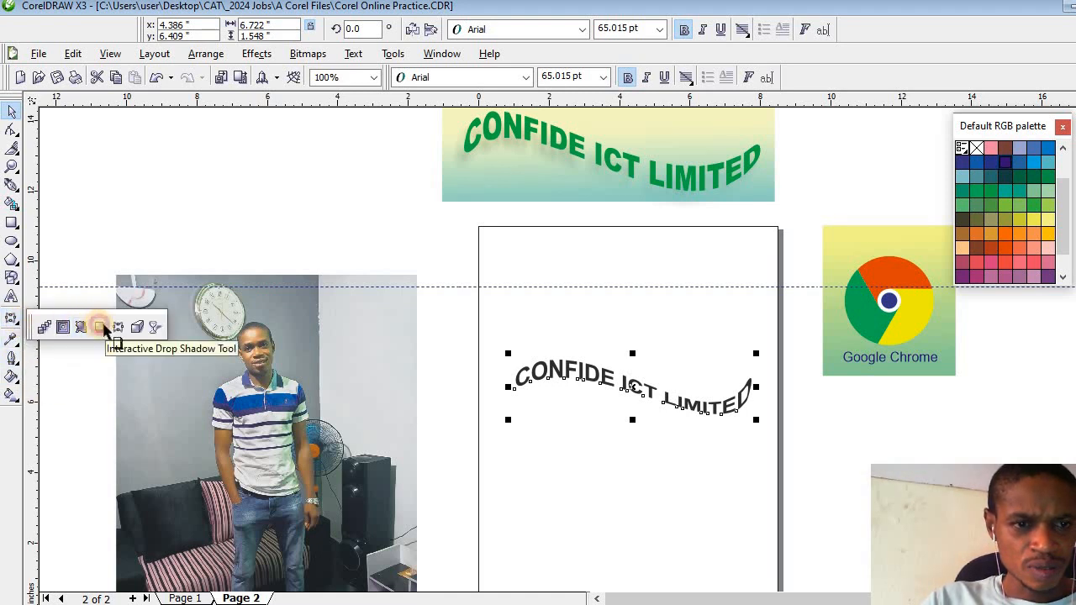
pyautogui.click(99, 328)
pyautogui.moveTo(617, 382)
pyautogui.mouseDown()
pyautogui.moveTo(610, 408)
pyautogui.moveTo(627, 404)
pyautogui.moveTo(622, 423)
pyautogui.mouseUp()
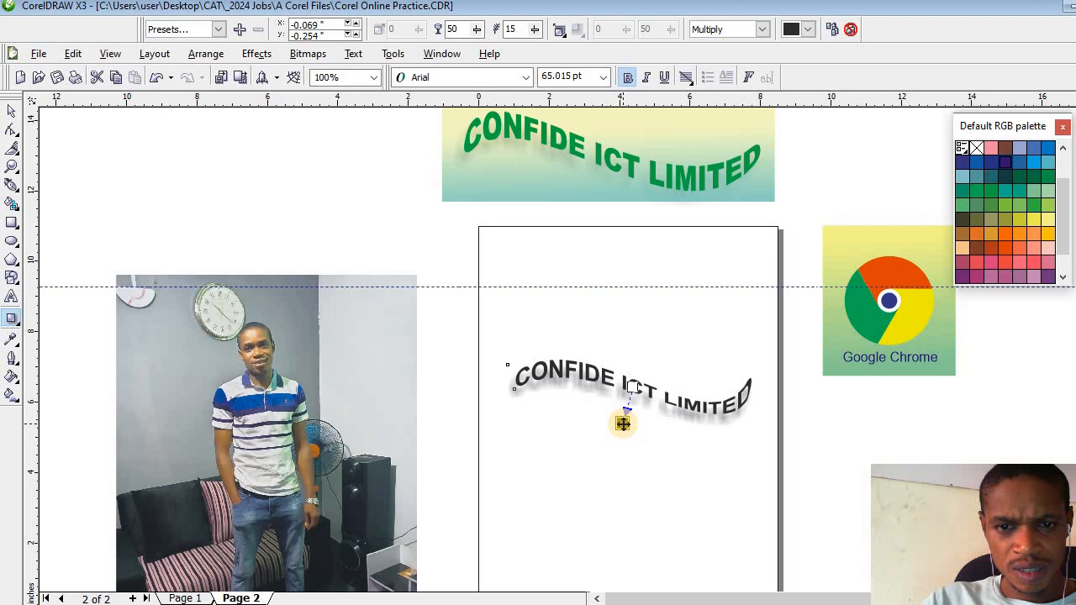
pyautogui.click(10, 113)
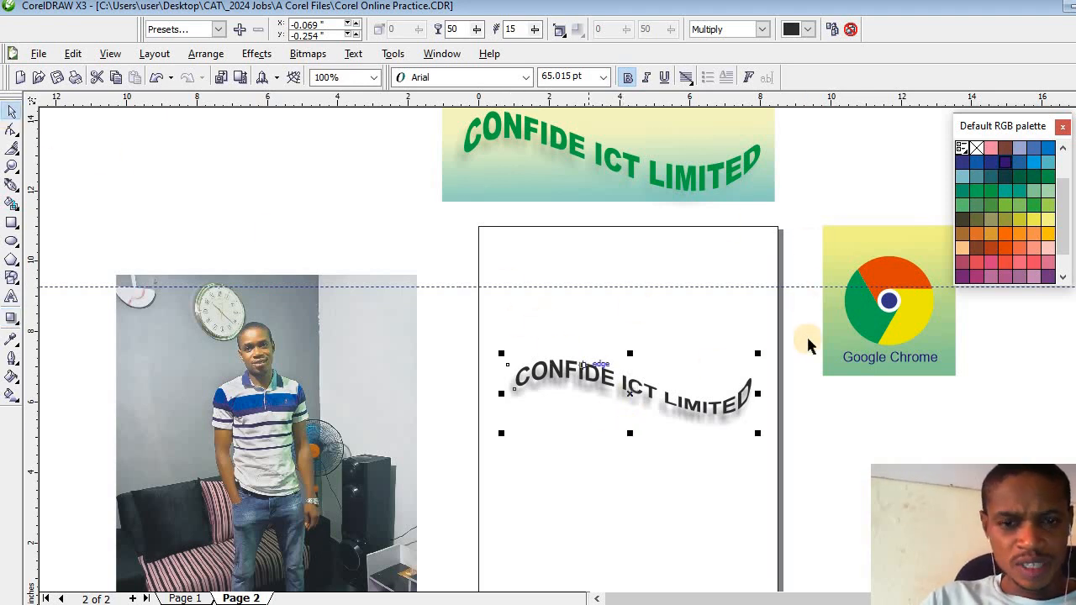
# - Copy the Google Chrome logo's gradient background behind the wavy text and resize the copy to about 7.6 by 3.0 in
pyautogui.click(11, 224)
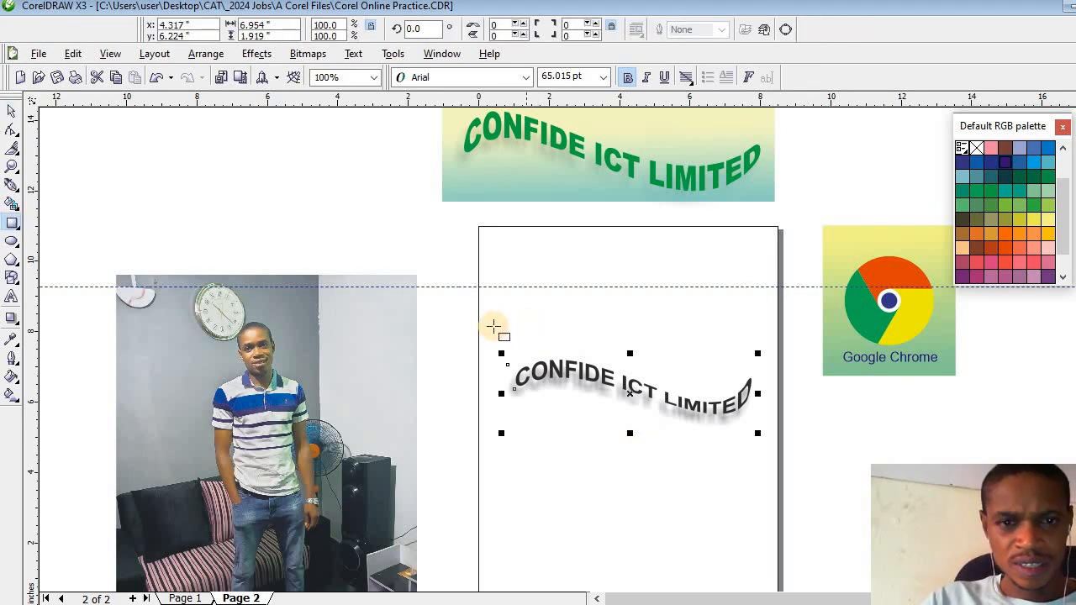
pyautogui.click(10, 112)
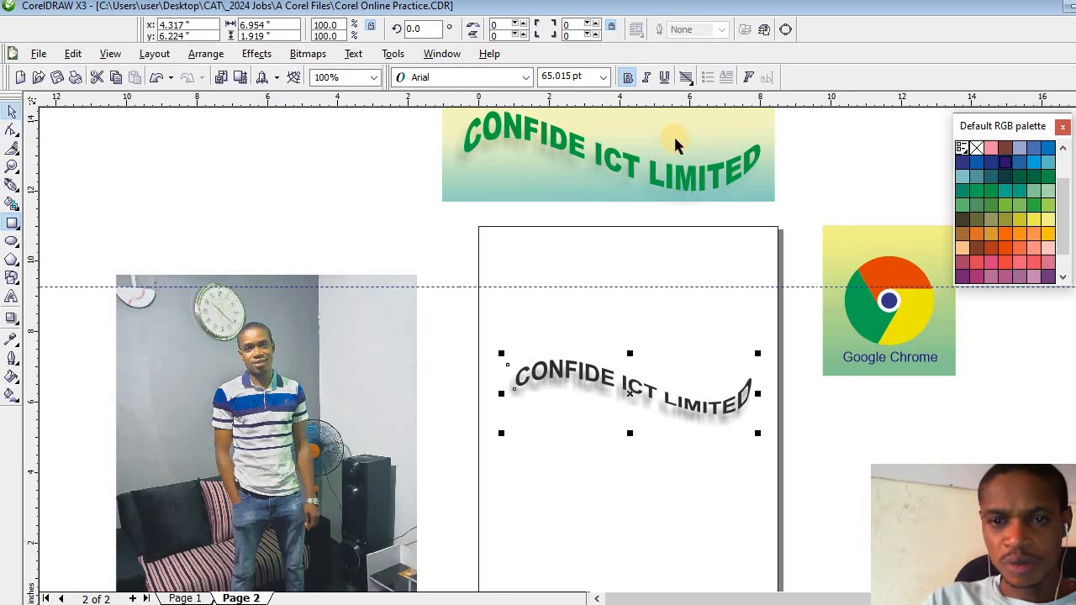
pyautogui.click(833, 235)
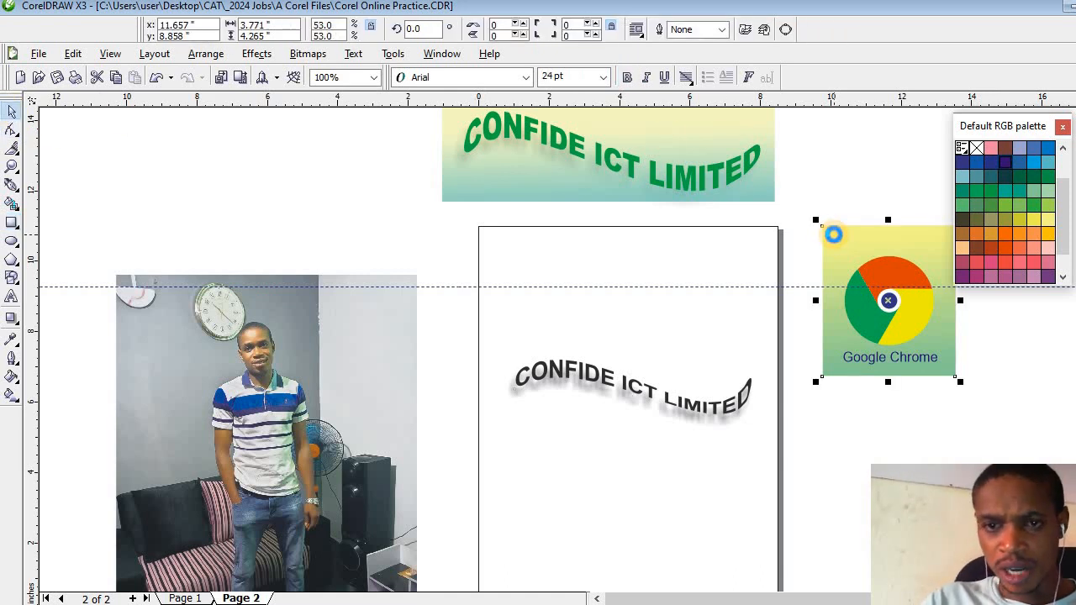
pyautogui.moveTo(833, 234); pyautogui.dragTo(578, 314)
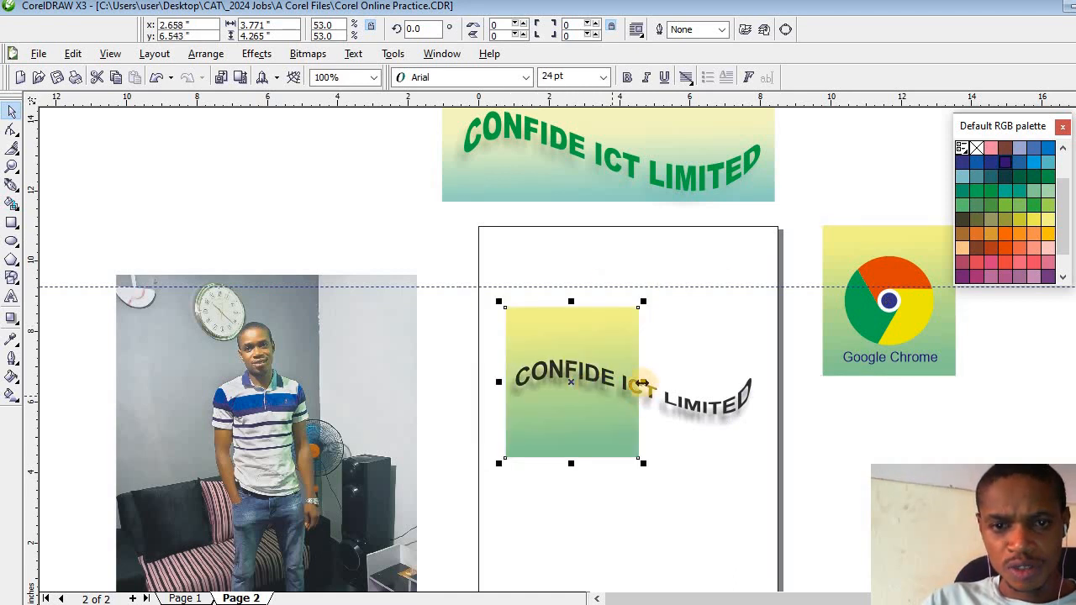
pyautogui.moveTo(643, 381); pyautogui.dragTo(775, 391)
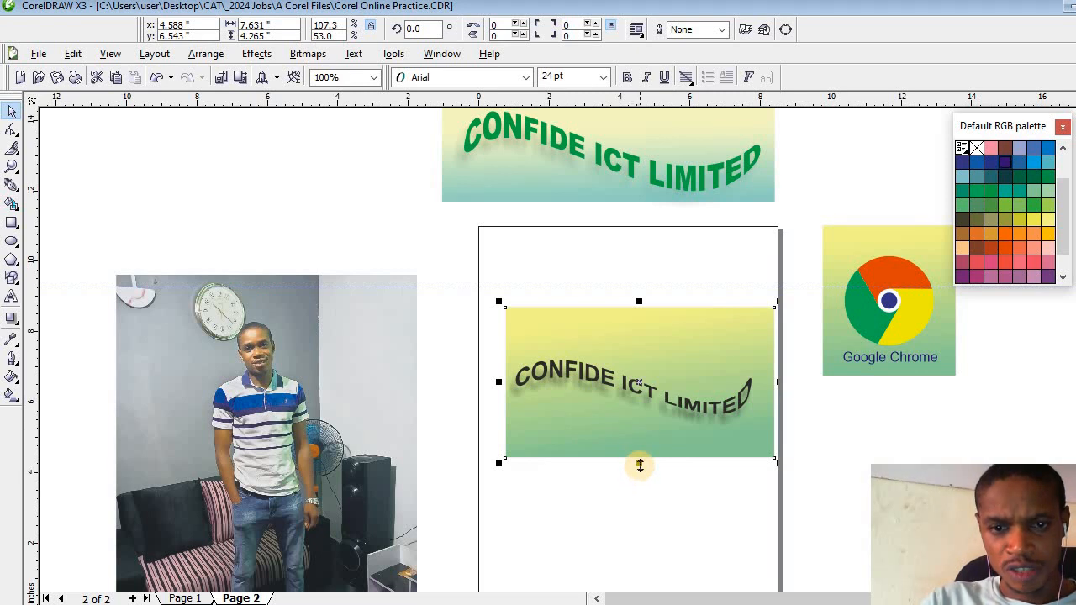
pyautogui.moveTo(639, 448); pyautogui.dragTo(639, 442)
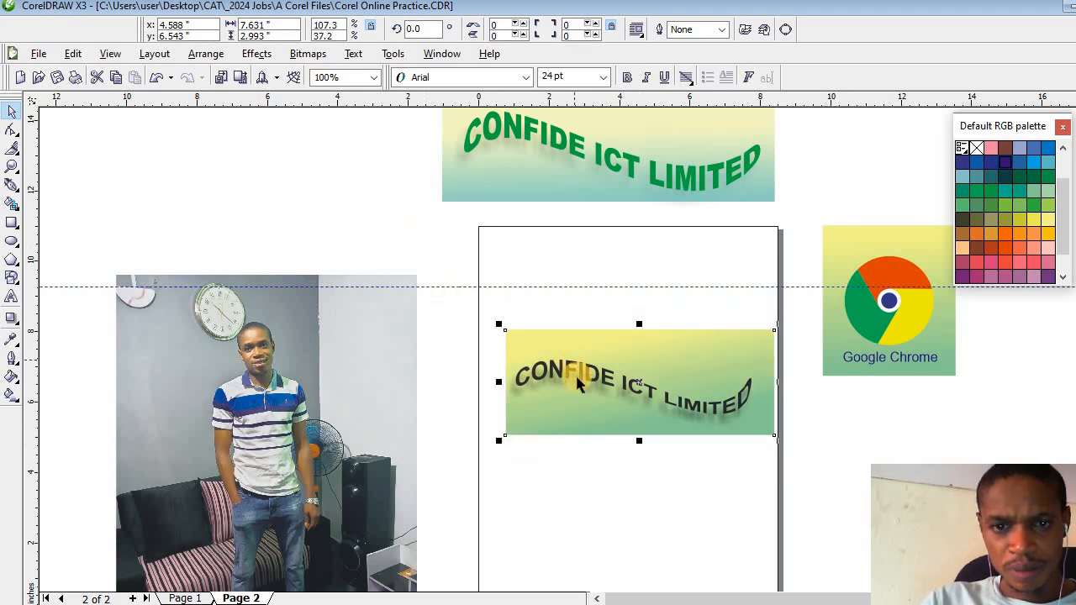
# - Reopen the wavy text's envelope and reshape its lower edge so the letters of "CONFIDE" and "ICT" become taller
pyautogui.click(12, 166)
pyautogui.click(673, 397)
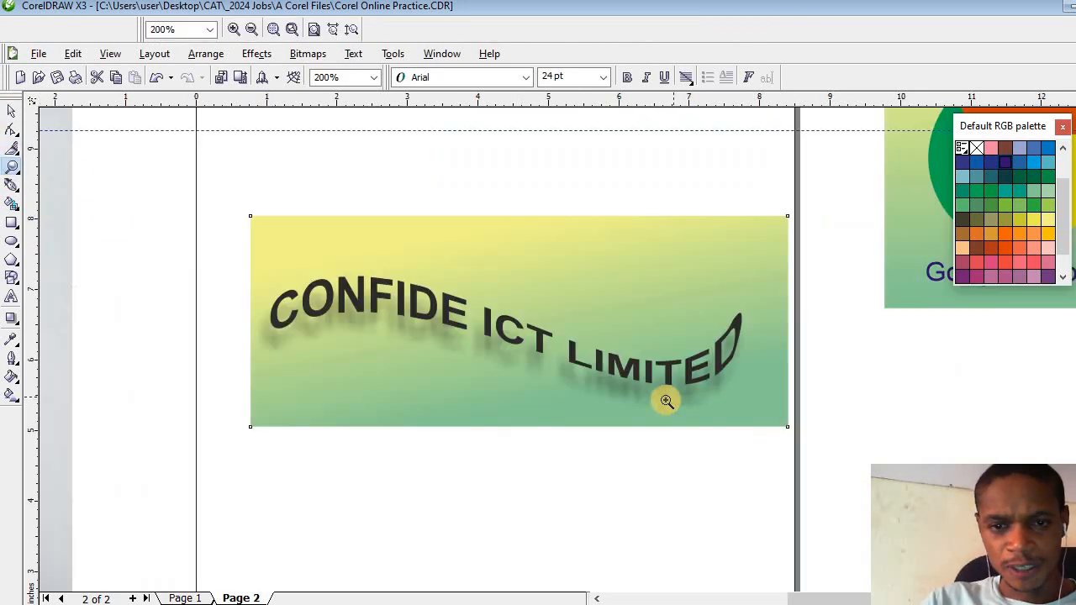
pyautogui.click(666, 401)
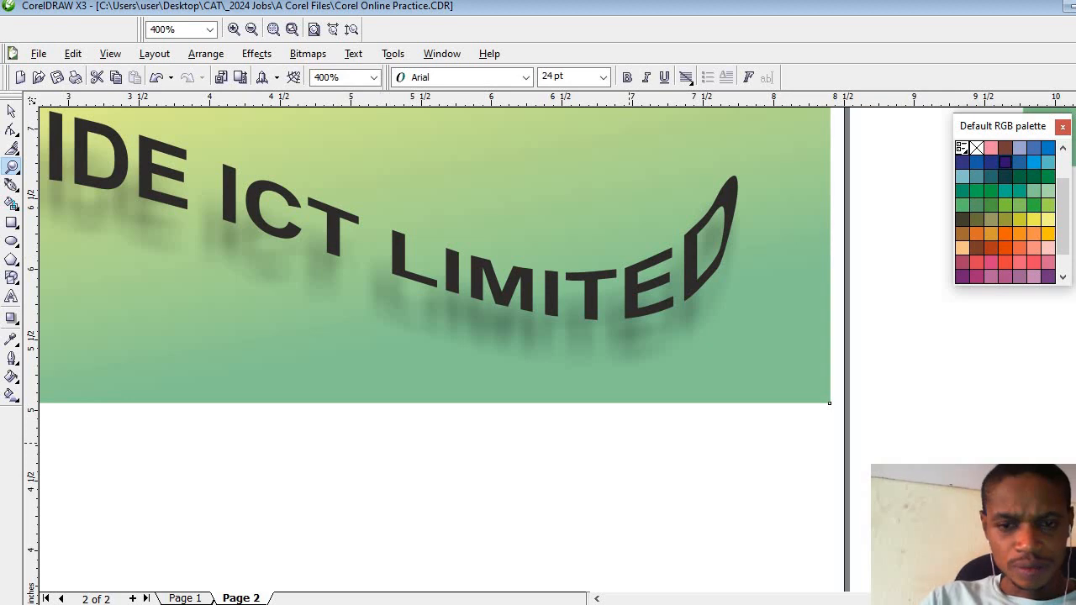
pyautogui.click(599, 598)
pyautogui.click(598, 599)
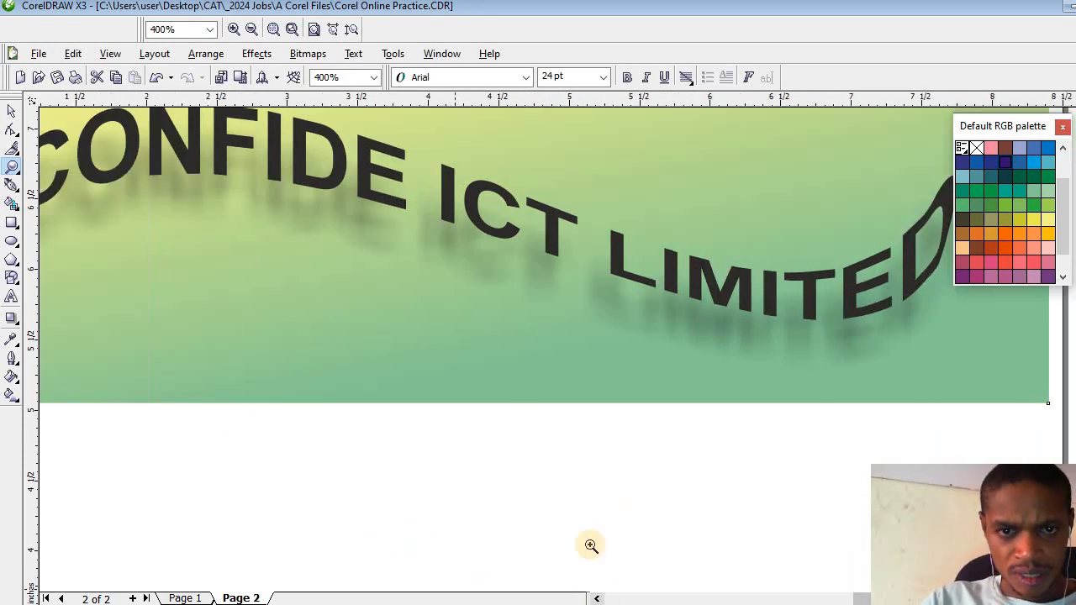
pyautogui.rightClick(516, 375)
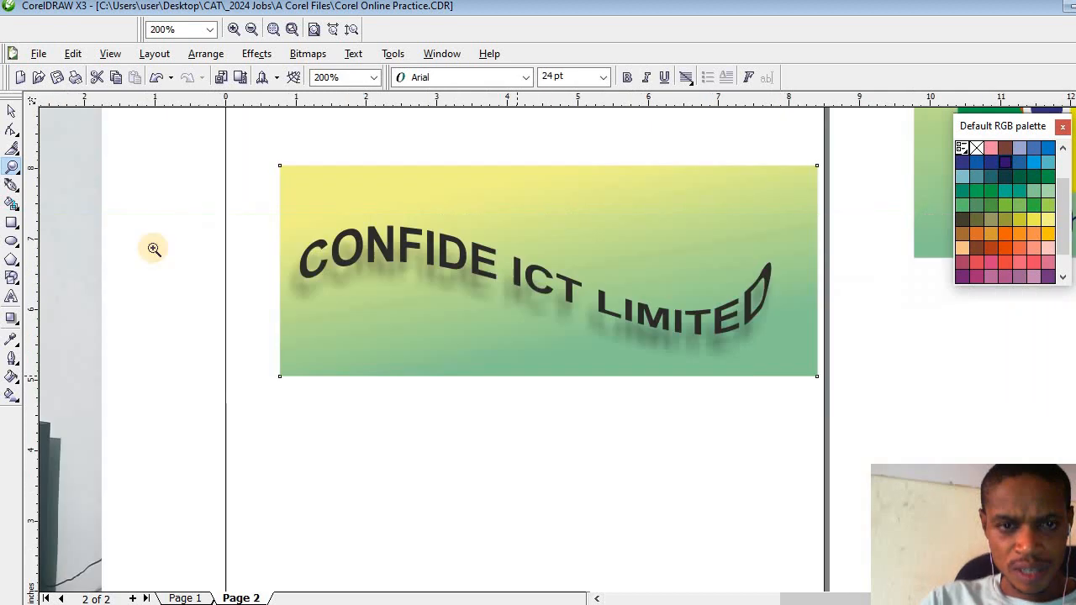
pyautogui.click(12, 111)
pyautogui.click(443, 264)
pyautogui.click(443, 264)
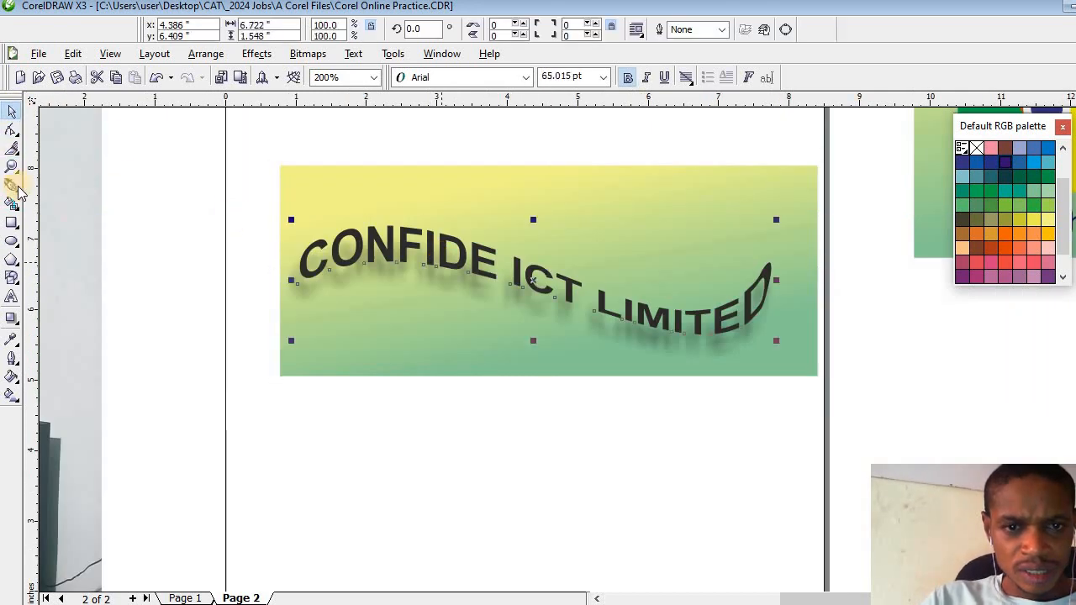
pyautogui.click(10, 134)
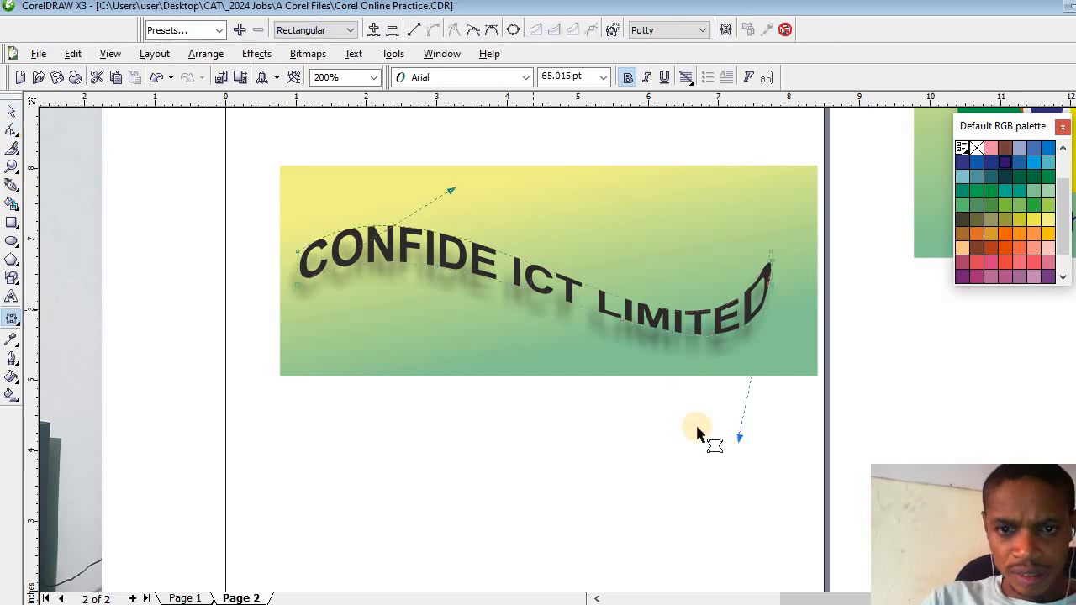
pyautogui.moveTo(738, 436)
pyautogui.mouseDown()
pyautogui.moveTo(740, 416)
pyautogui.moveTo(744, 440)
pyautogui.mouseUp()
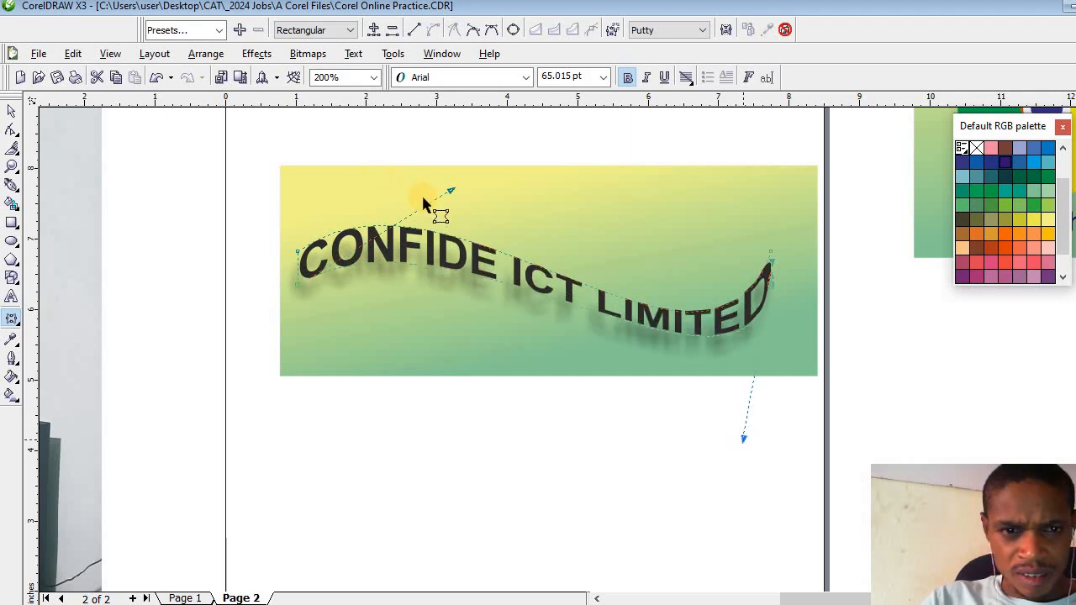
pyautogui.moveTo(450, 193); pyautogui.dragTo(419, 230)
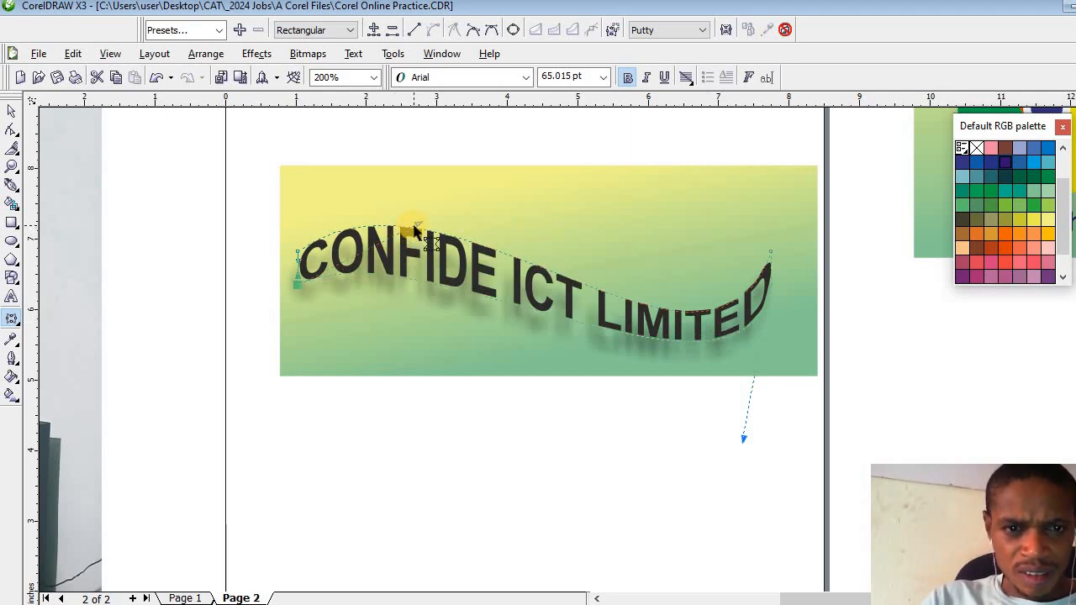
pyautogui.click(296, 285)
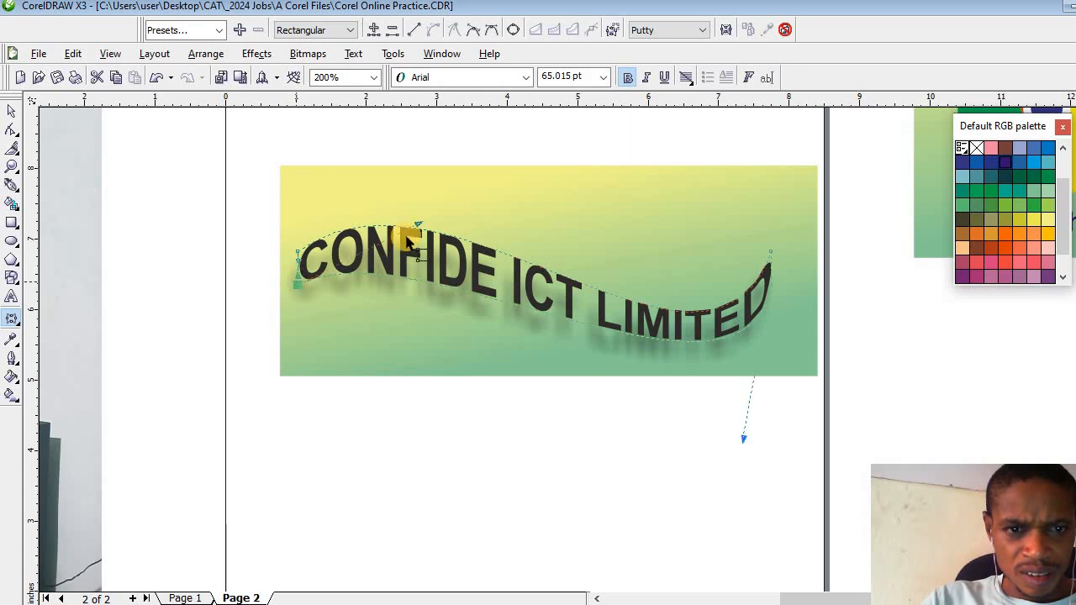
pyautogui.moveTo(417, 224); pyautogui.dragTo(380, 193)
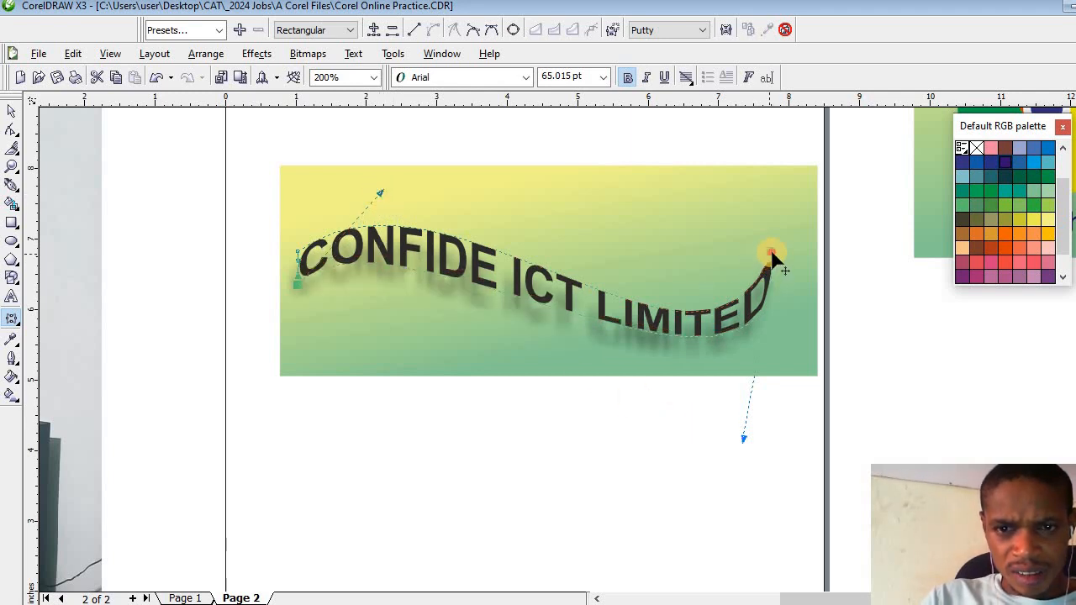
# - Raise the envelope's upper edge over "LIMITED" to make its letters taller, and fine-tune both curve handles at the "C" end
pyautogui.moveTo(772, 256); pyautogui.dragTo(617, 392)
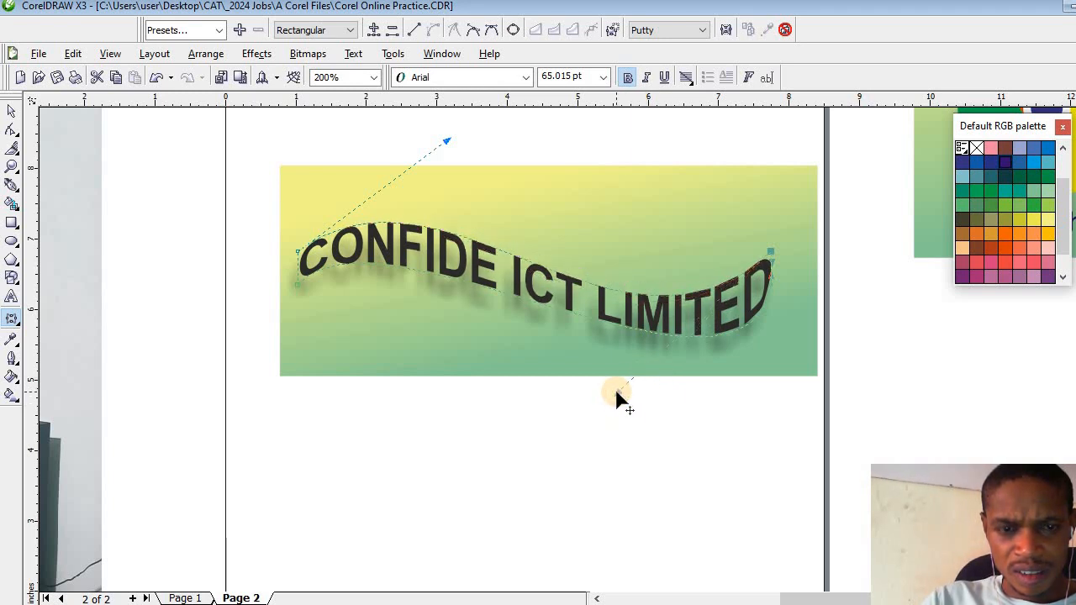
pyautogui.click(294, 286)
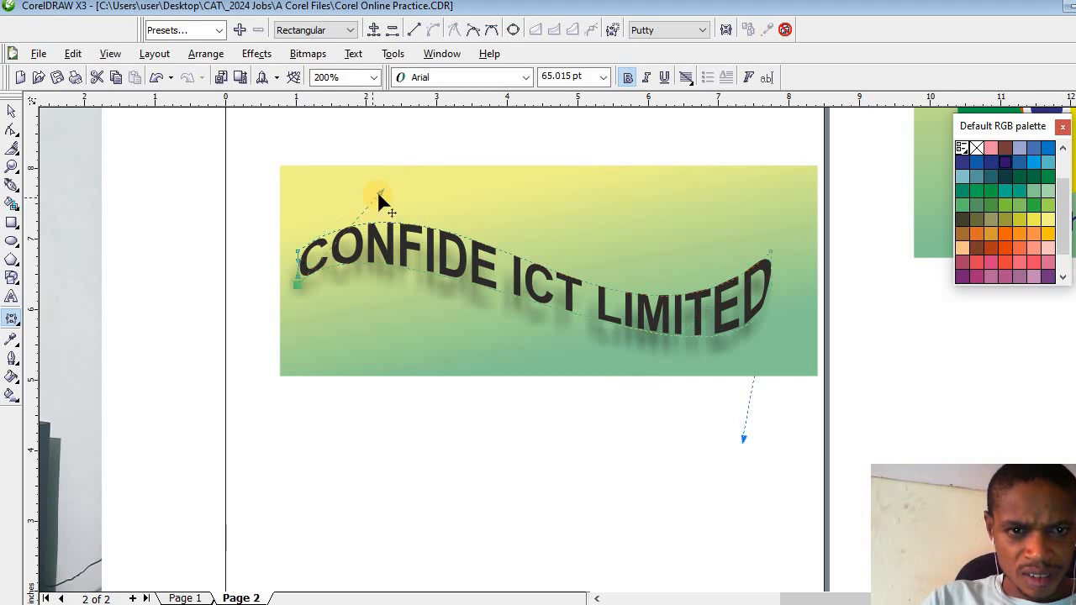
pyautogui.moveTo(379, 200)
pyautogui.mouseDown()
pyautogui.moveTo(335, 222)
pyautogui.moveTo(359, 180)
pyautogui.moveTo(376, 179)
pyautogui.moveTo(374, 192)
pyautogui.mouseUp()
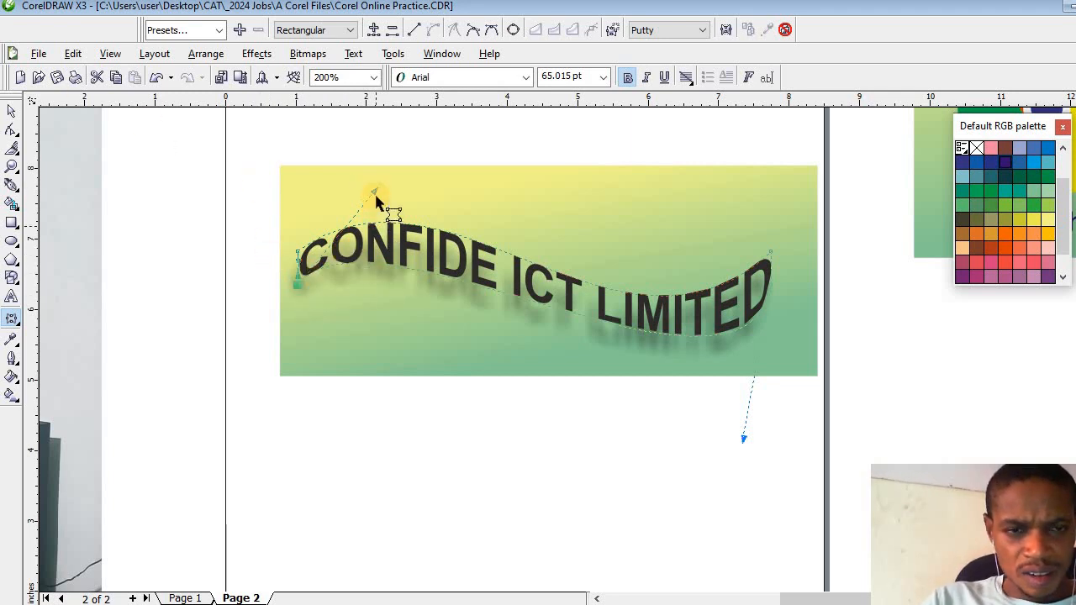
pyautogui.moveTo(374, 198); pyautogui.dragTo(427, 154)
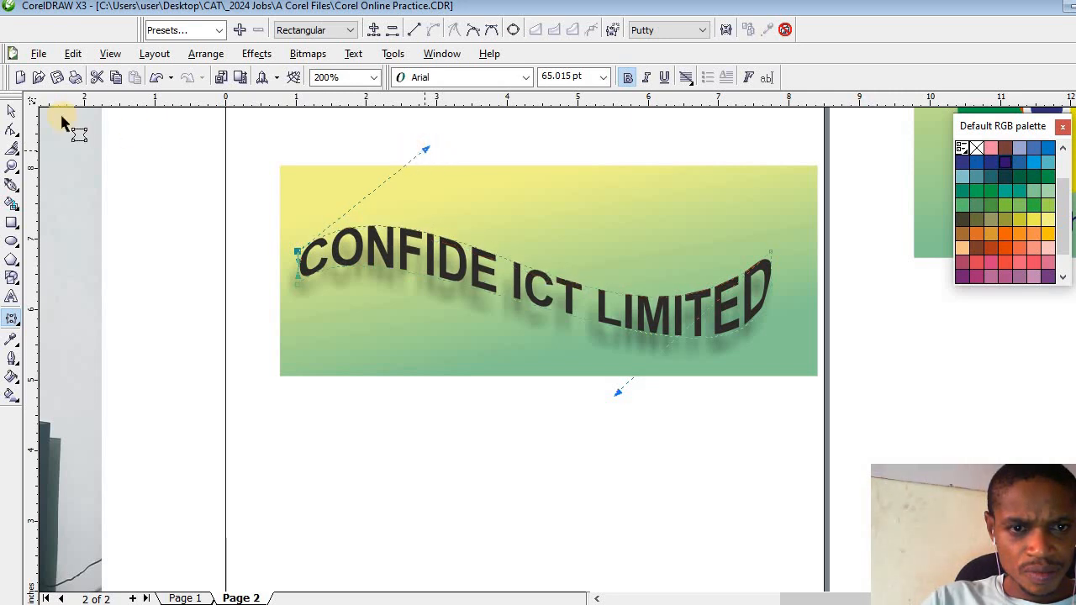
pyautogui.click(12, 115)
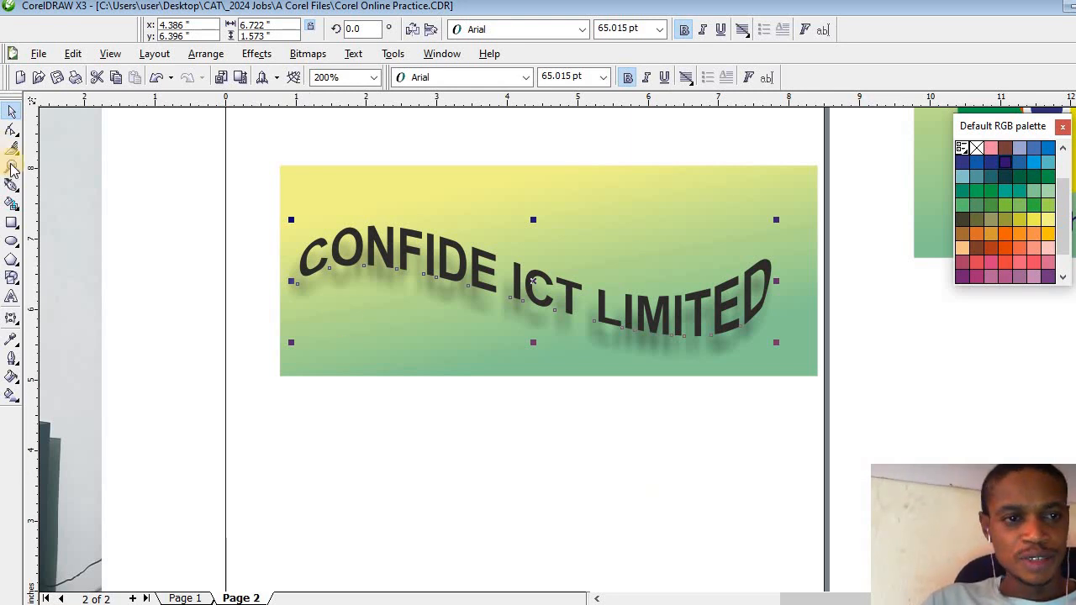
# - Move the portrait photo beside the page right and down, centring it at about x -4.68 in, y 2.47 in
pyautogui.click(596, 599)
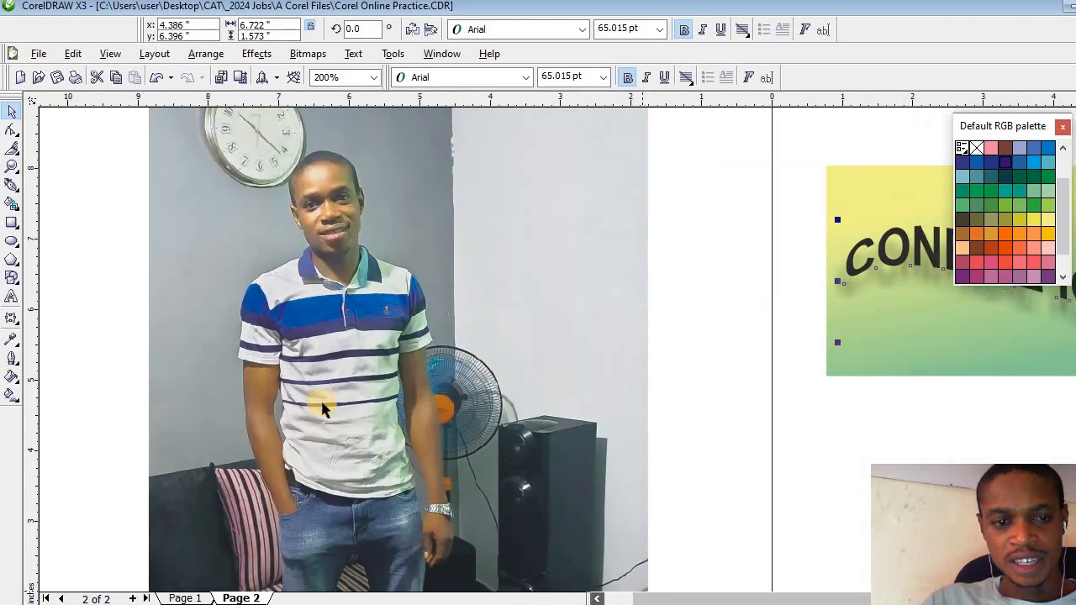
pyautogui.moveTo(246, 227); pyautogui.dragTo(144, 224)
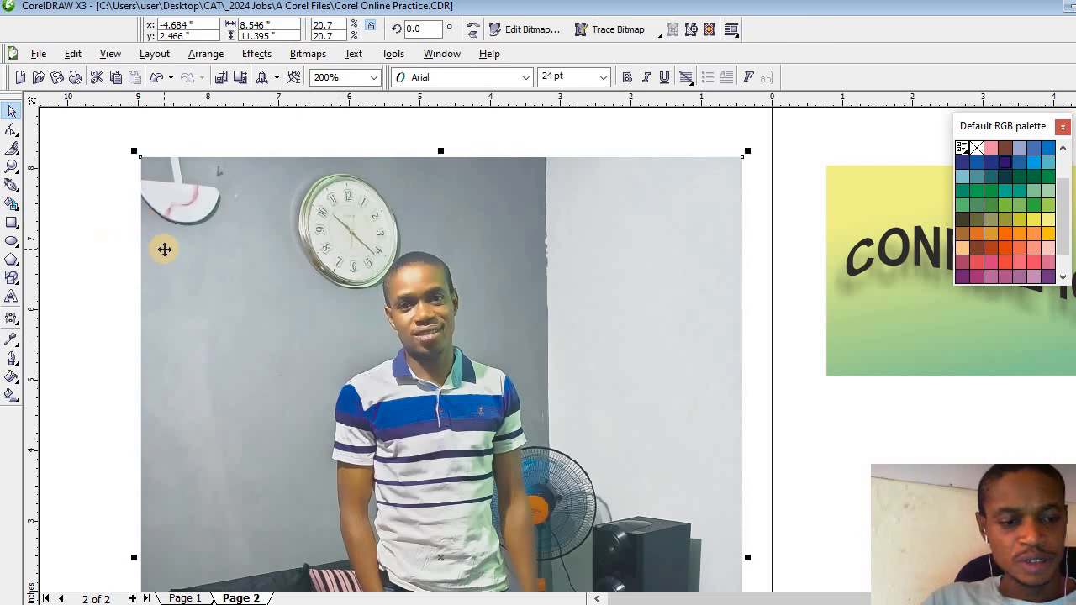